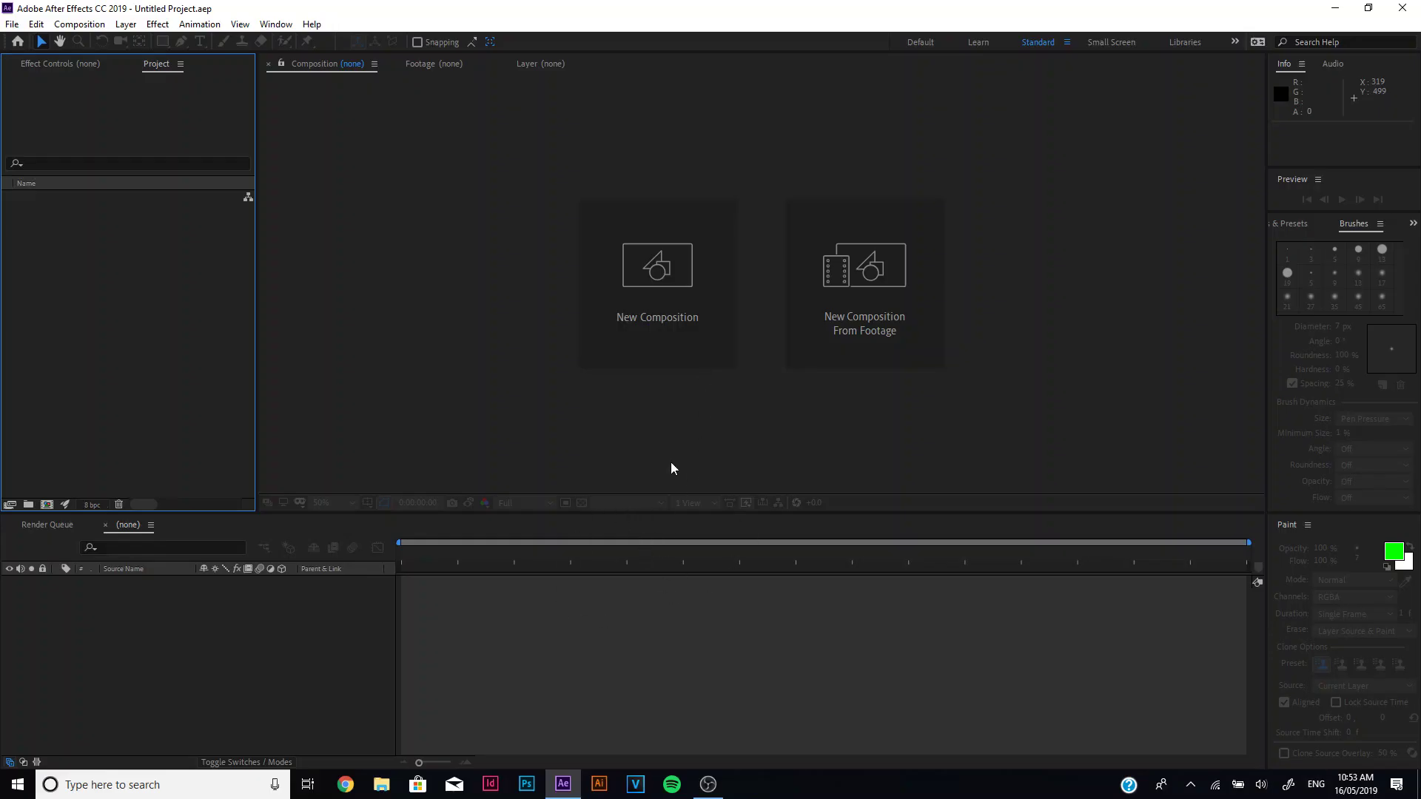
# - Create Comp 1 with the HDTV 1080 29.97 preset (1920×1080) and duration 0;01;03;00
pyautogui.click(662, 322)
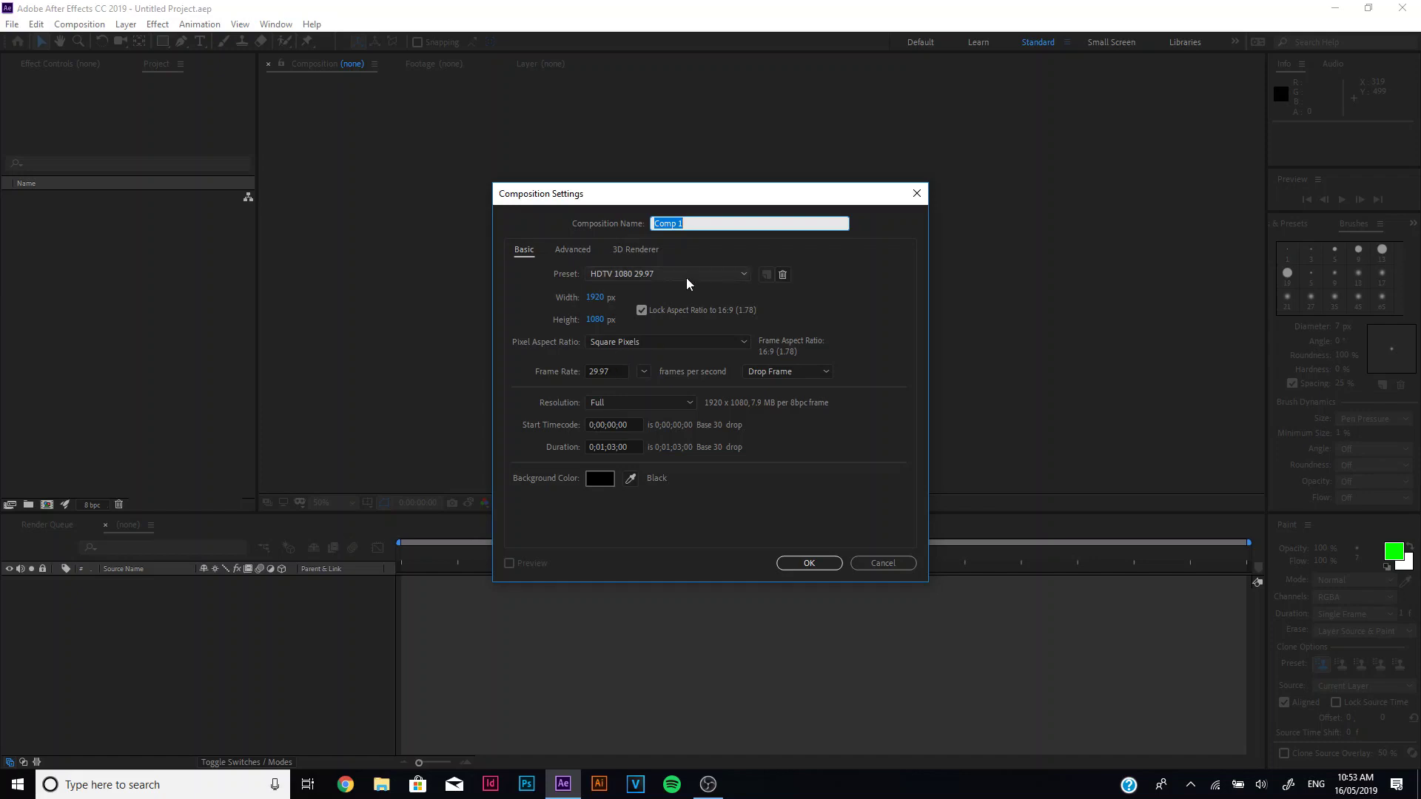
pyautogui.click(672, 276)
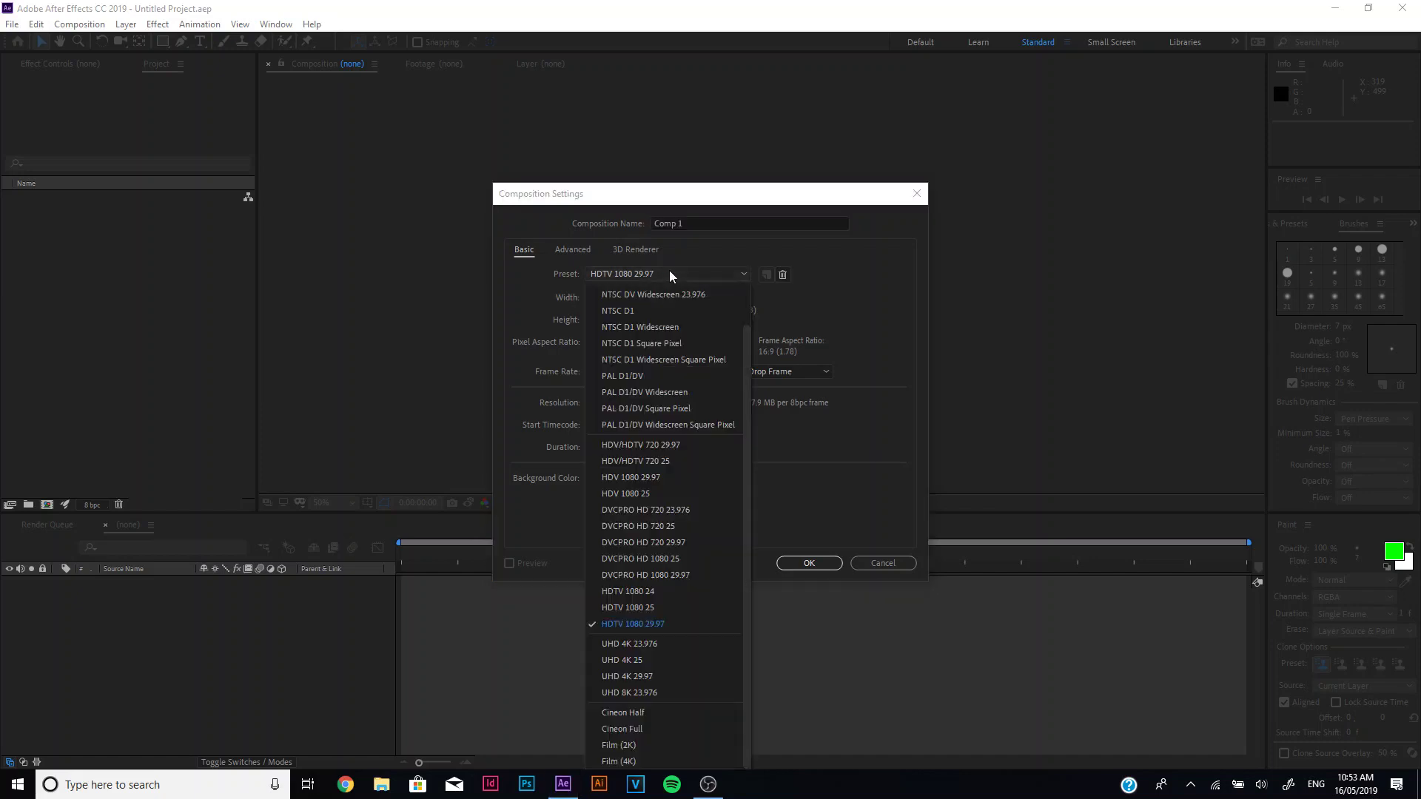
pyautogui.click(654, 630)
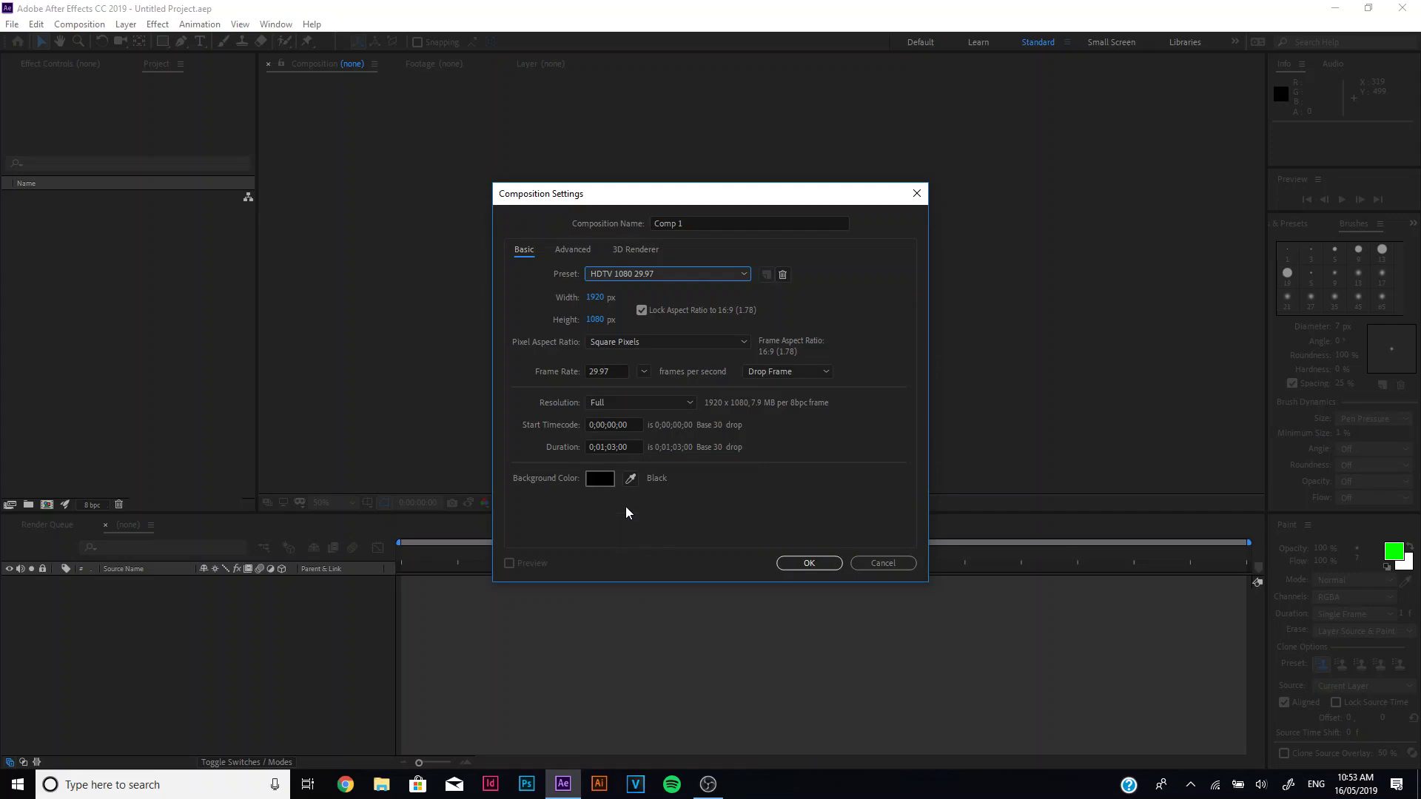
pyautogui.click(632, 442)
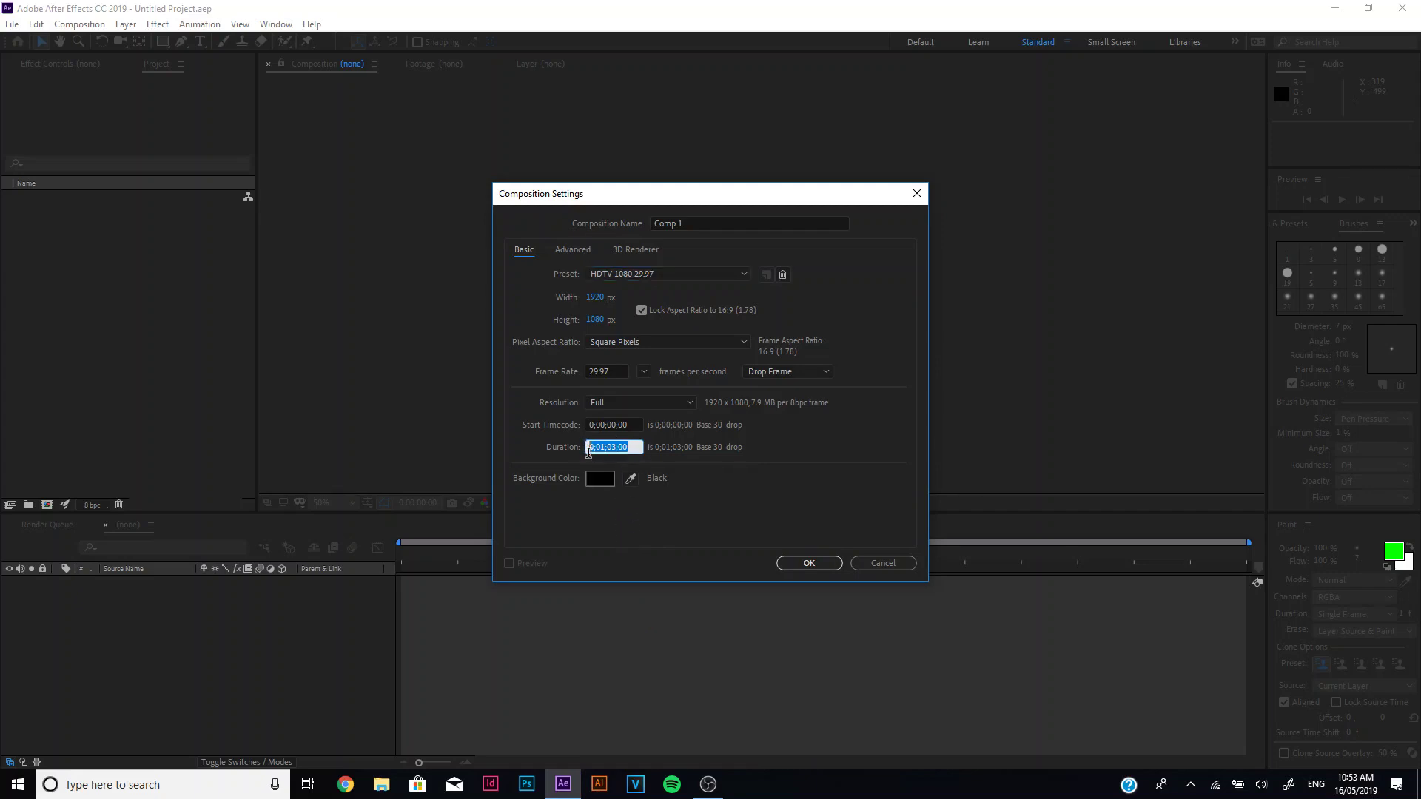
pyautogui.click(637, 445)
pyautogui.click(600, 510)
pyautogui.click(801, 564)
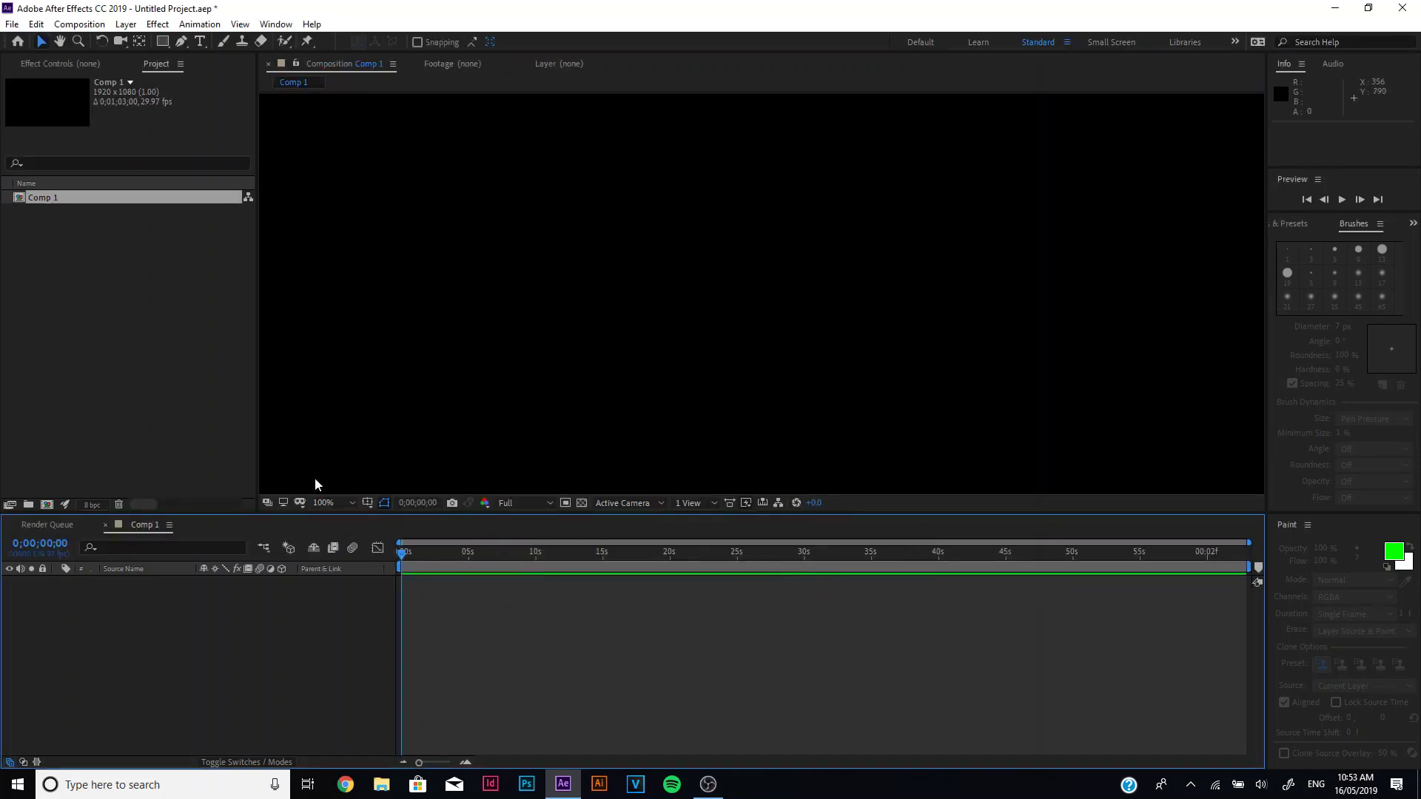
# - Fit the whole empty composition frame in the viewer
pyautogui.press(',')
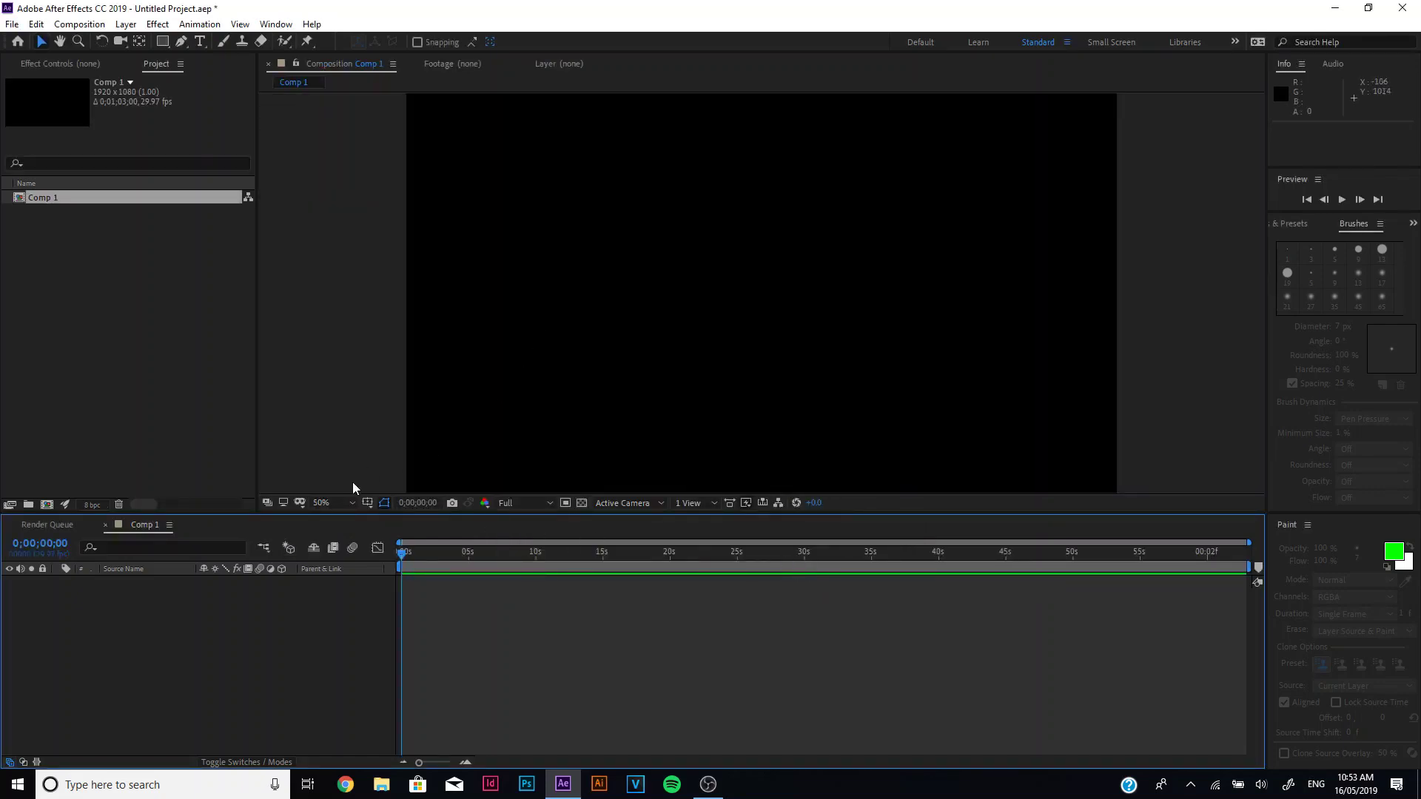
pyautogui.click(345, 505)
pyautogui.click(383, 259)
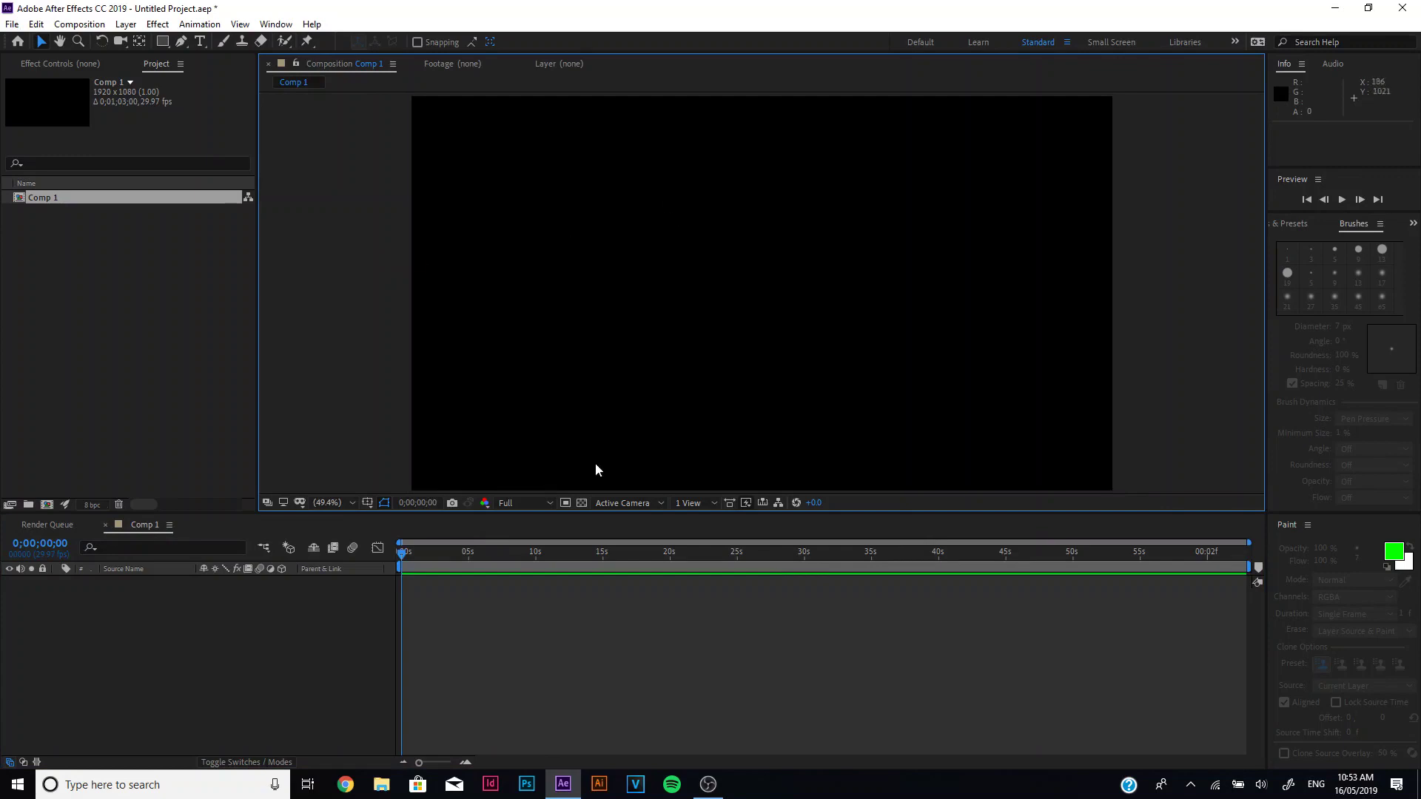
# - Import Vid.mp4 from the Desktop into the project via File > Import > File
pyautogui.click(14, 24)
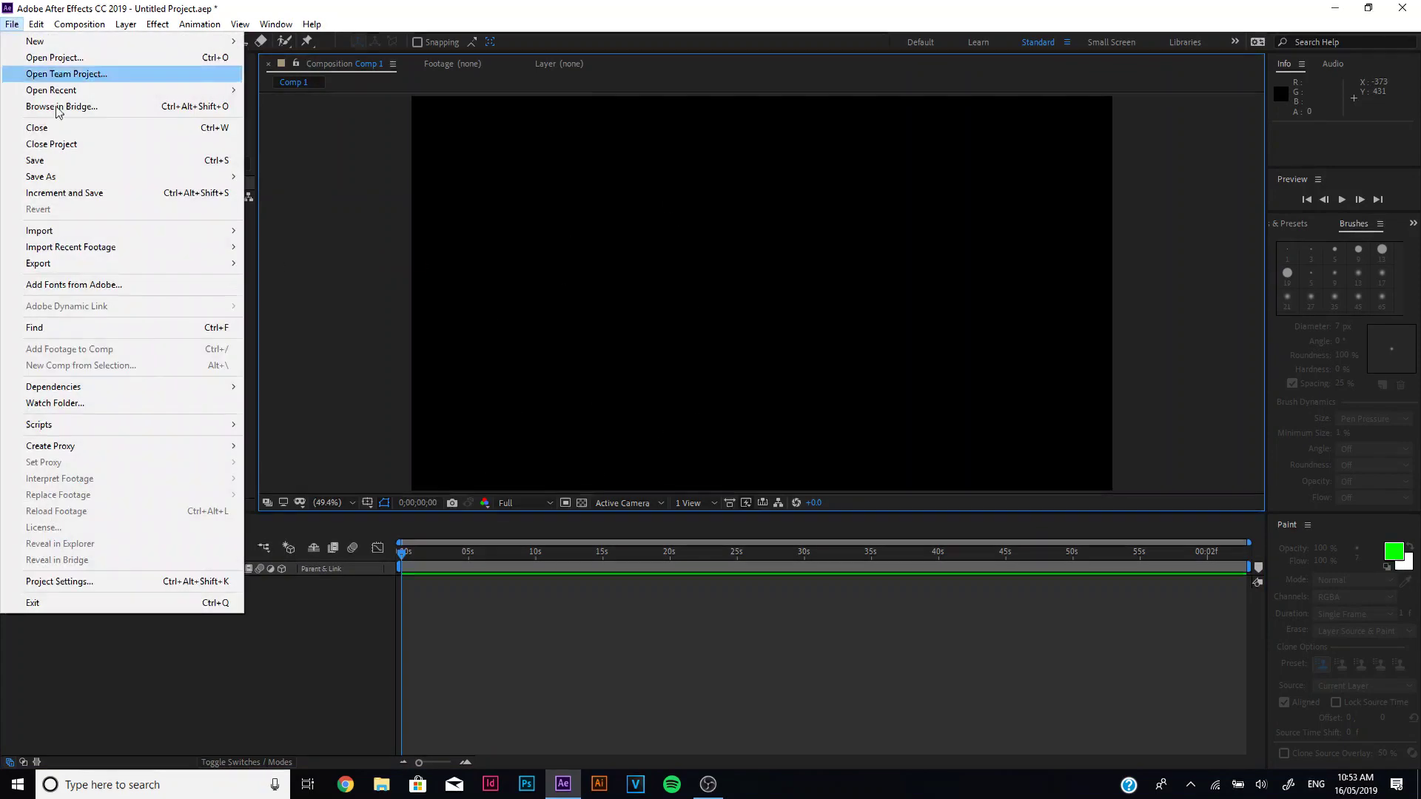
pyautogui.moveTo(152, 231)
pyautogui.click(272, 234)
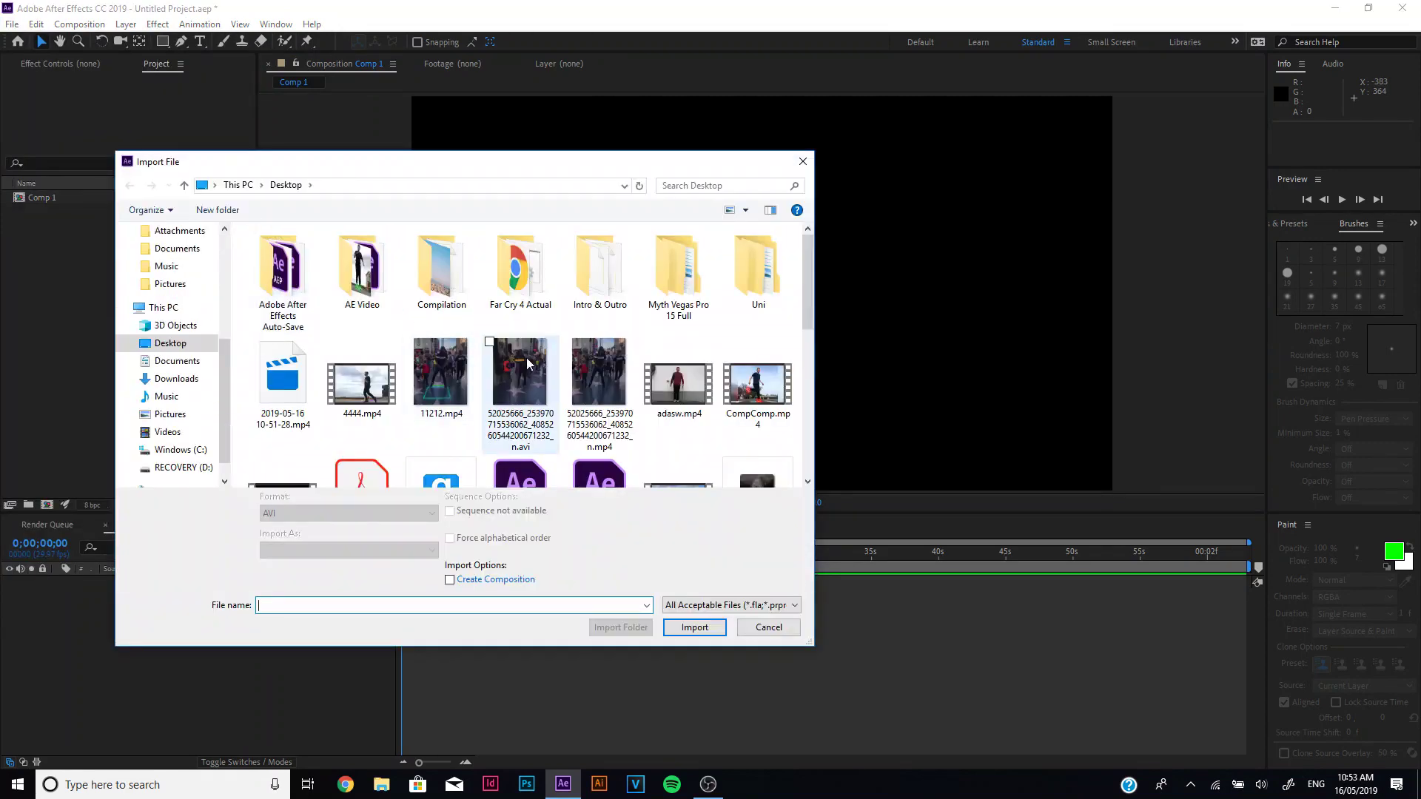
pyautogui.click(528, 362)
pyautogui.press('v')
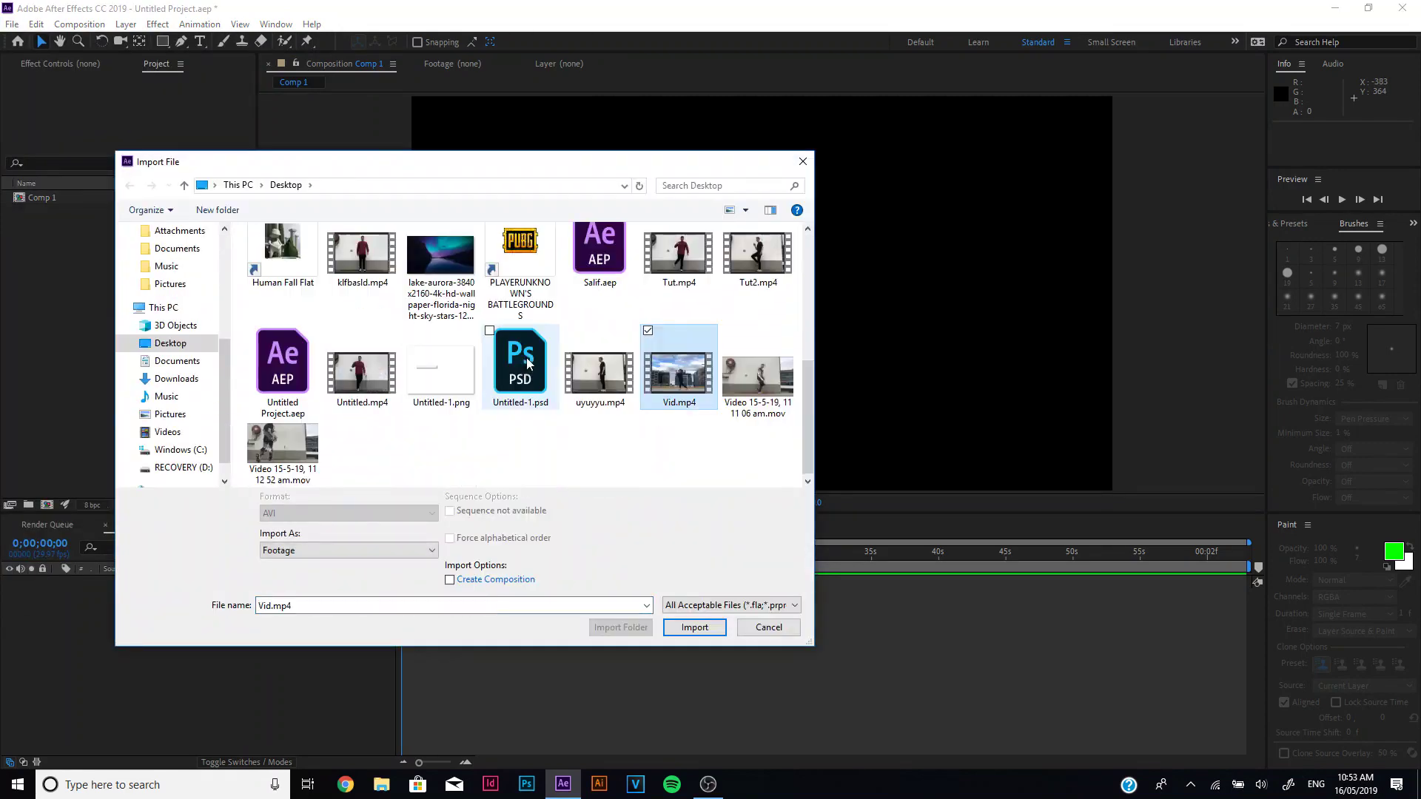
pyautogui.doubleClick(667, 378)
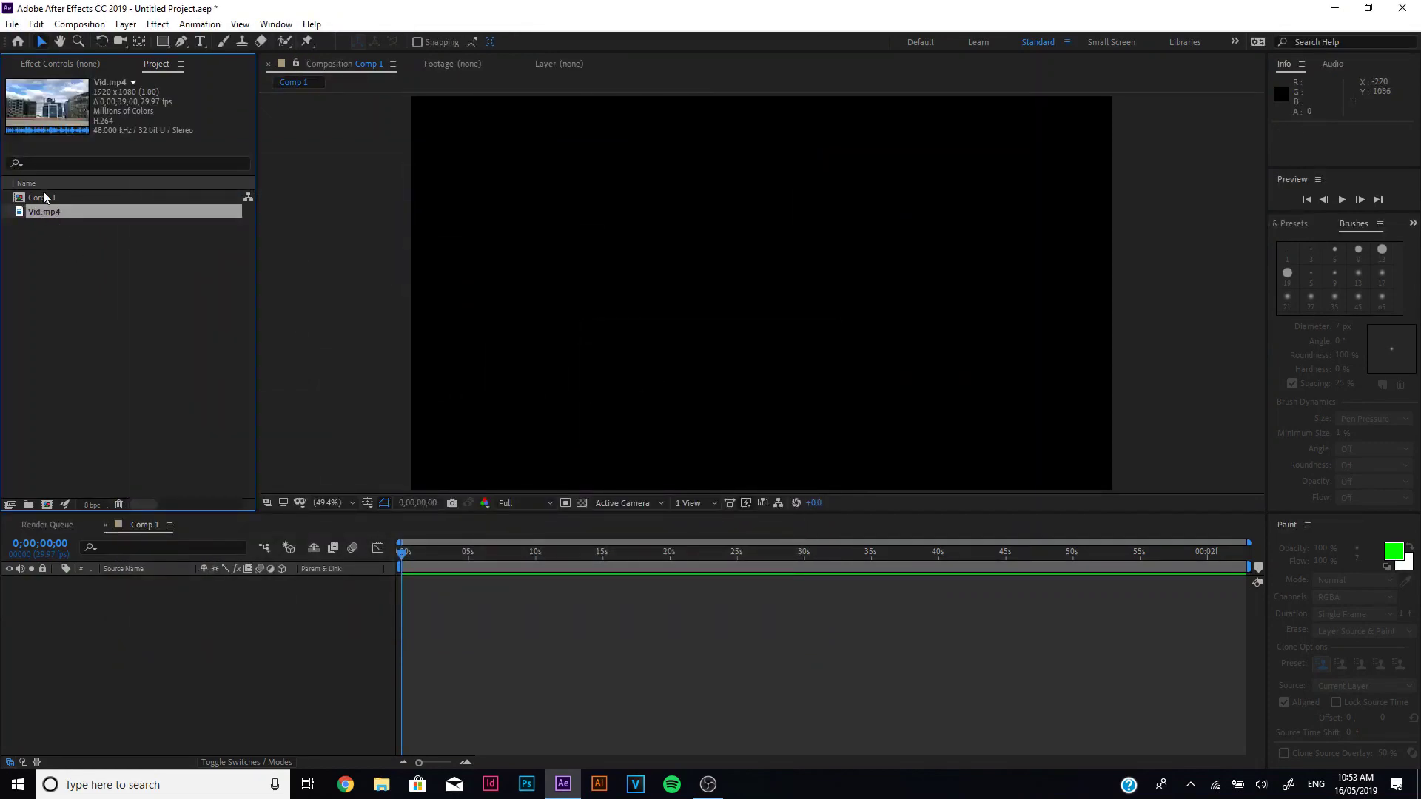
# - Place Vid.mp4 into the Comp 1 timeline and set the current time to 0;00;05;00
pyautogui.moveTo(48, 216); pyautogui.dragTo(108, 584)
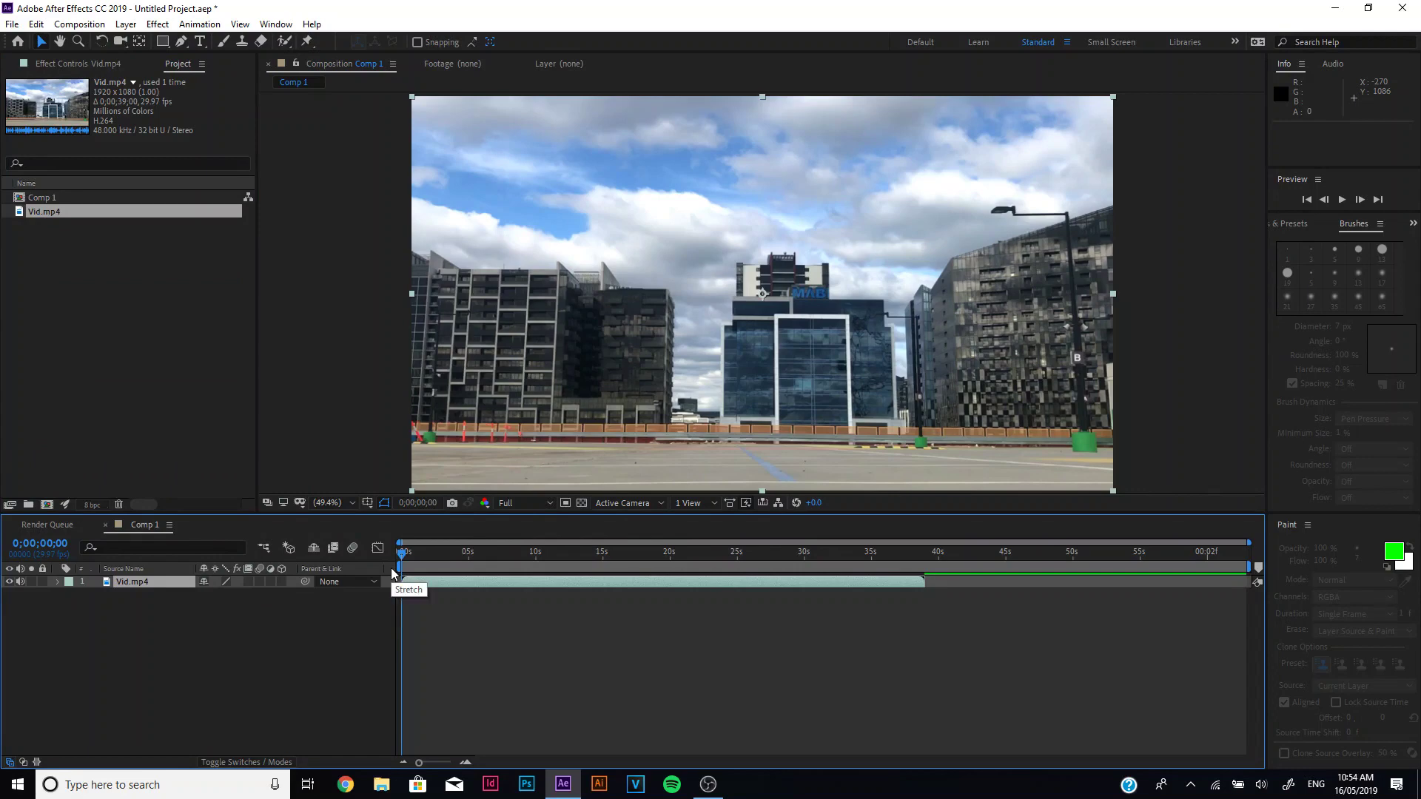
pyautogui.moveTo(401, 555); pyautogui.dragTo(470, 578)
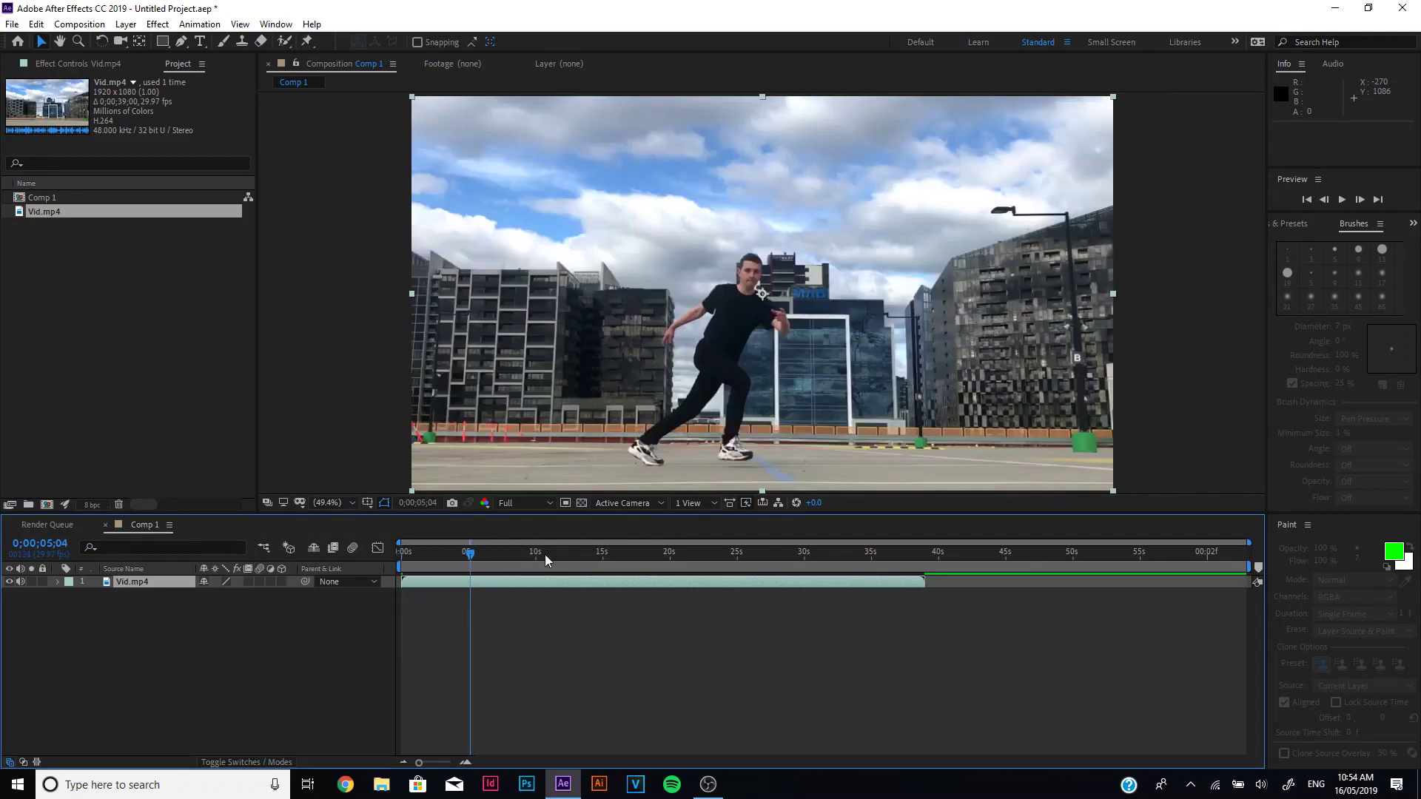
pyautogui.press('pageup')
pyautogui.press('pageup')
pyautogui.press('pageup')
pyautogui.press('pageup')
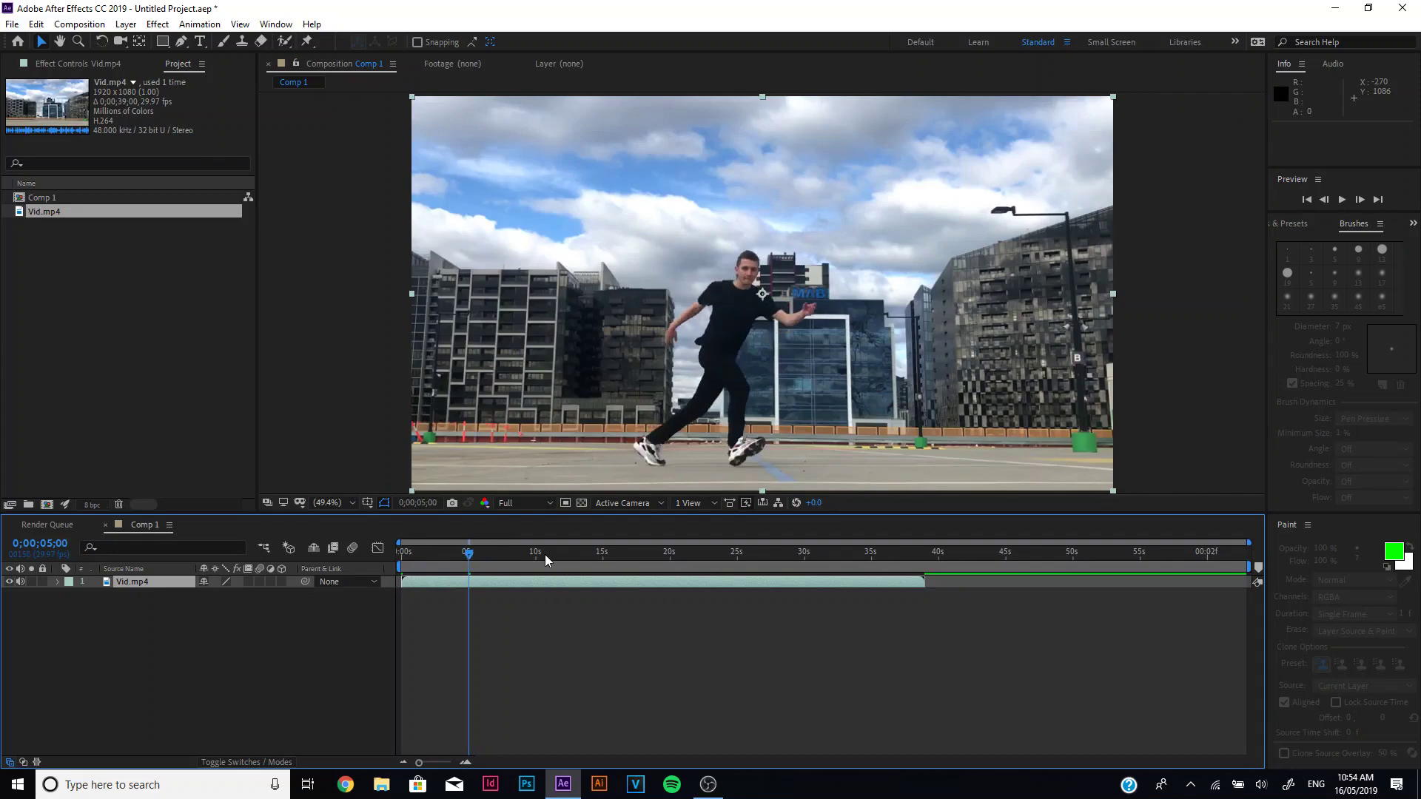
pyautogui.moveTo(465, 556); pyautogui.dragTo(468, 558)
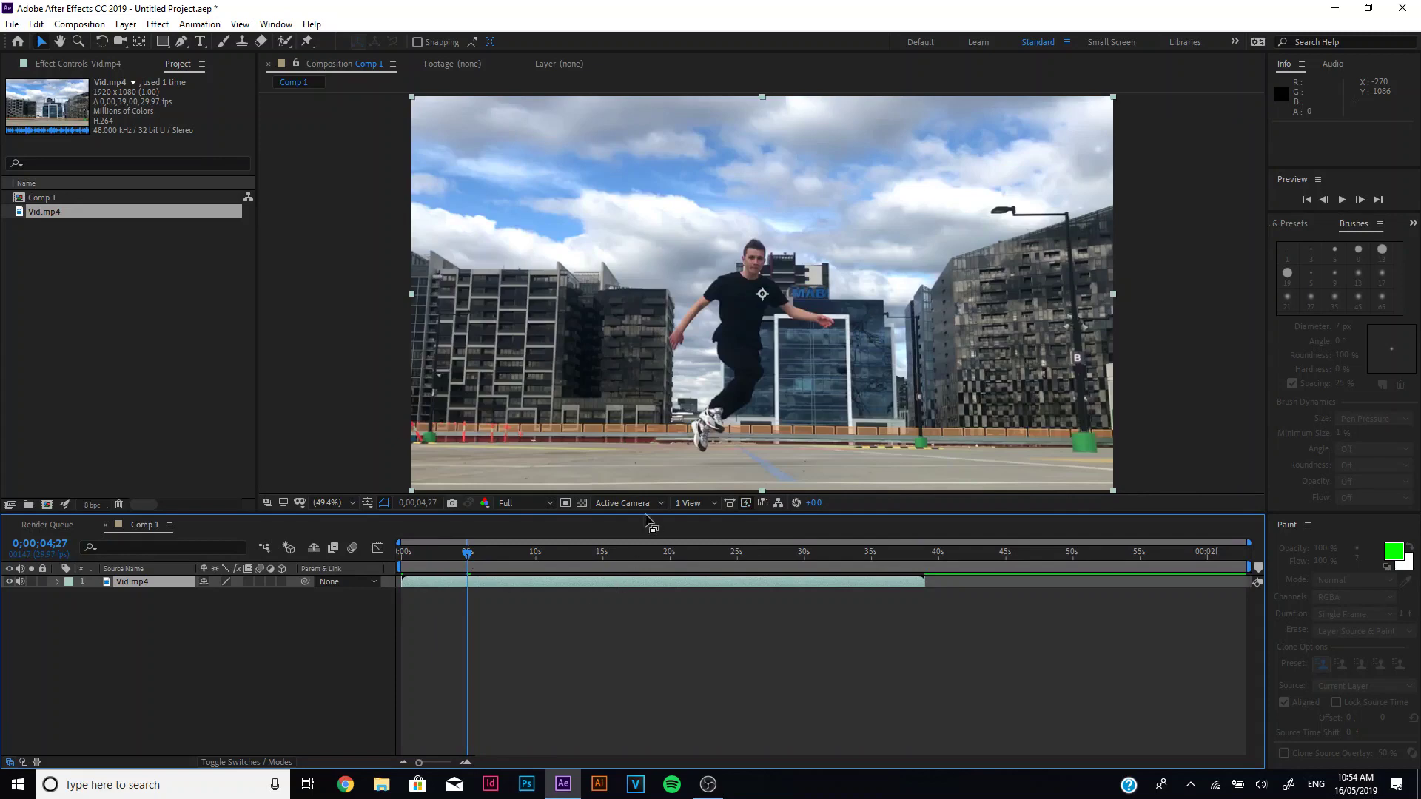
pyautogui.press('pagedown')
pyautogui.press('pagedown')
pyautogui.press('pagedown')
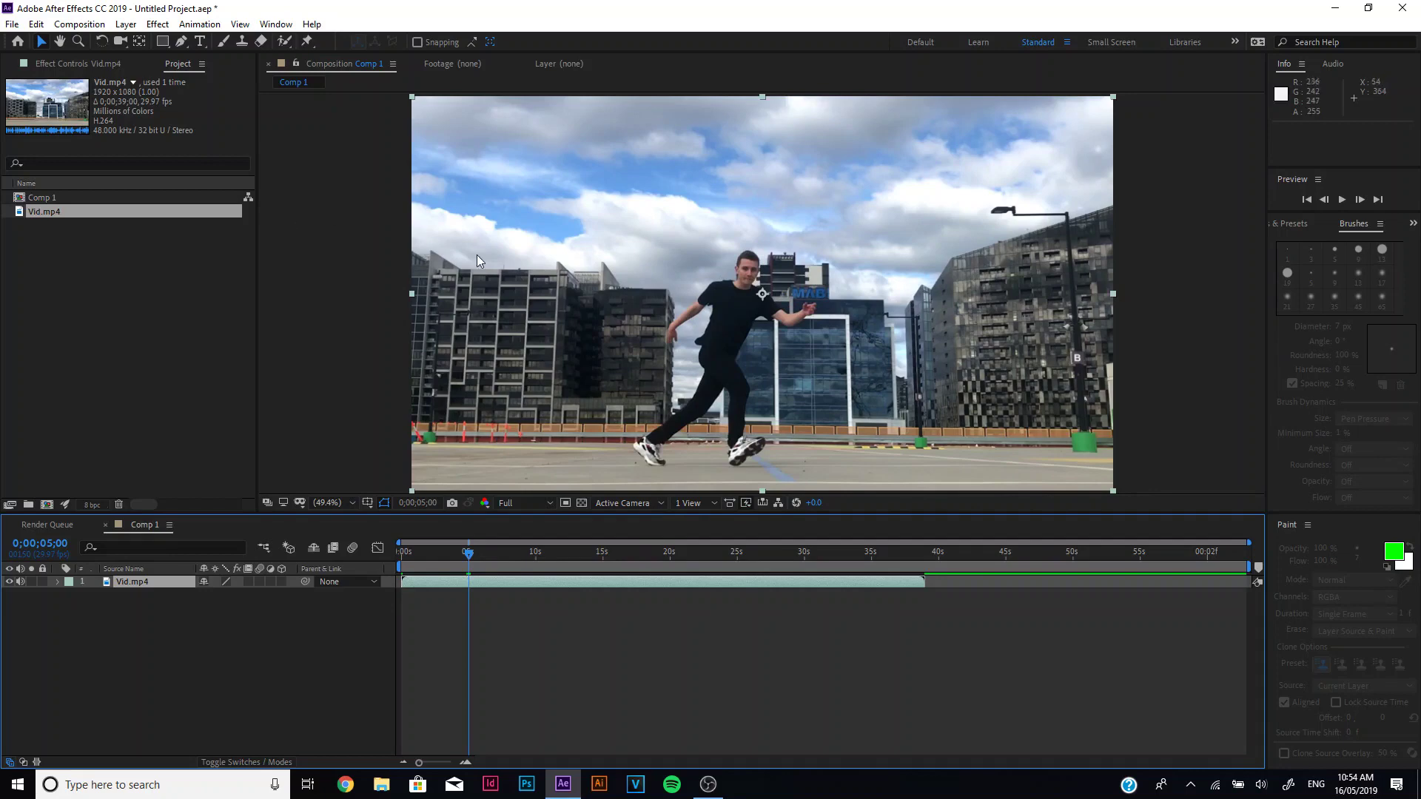
# - Open Vid.mp4 in its Layer viewer and set the Brush Tool to Single Frame paint duration
pyautogui.doubleClick(546, 313)
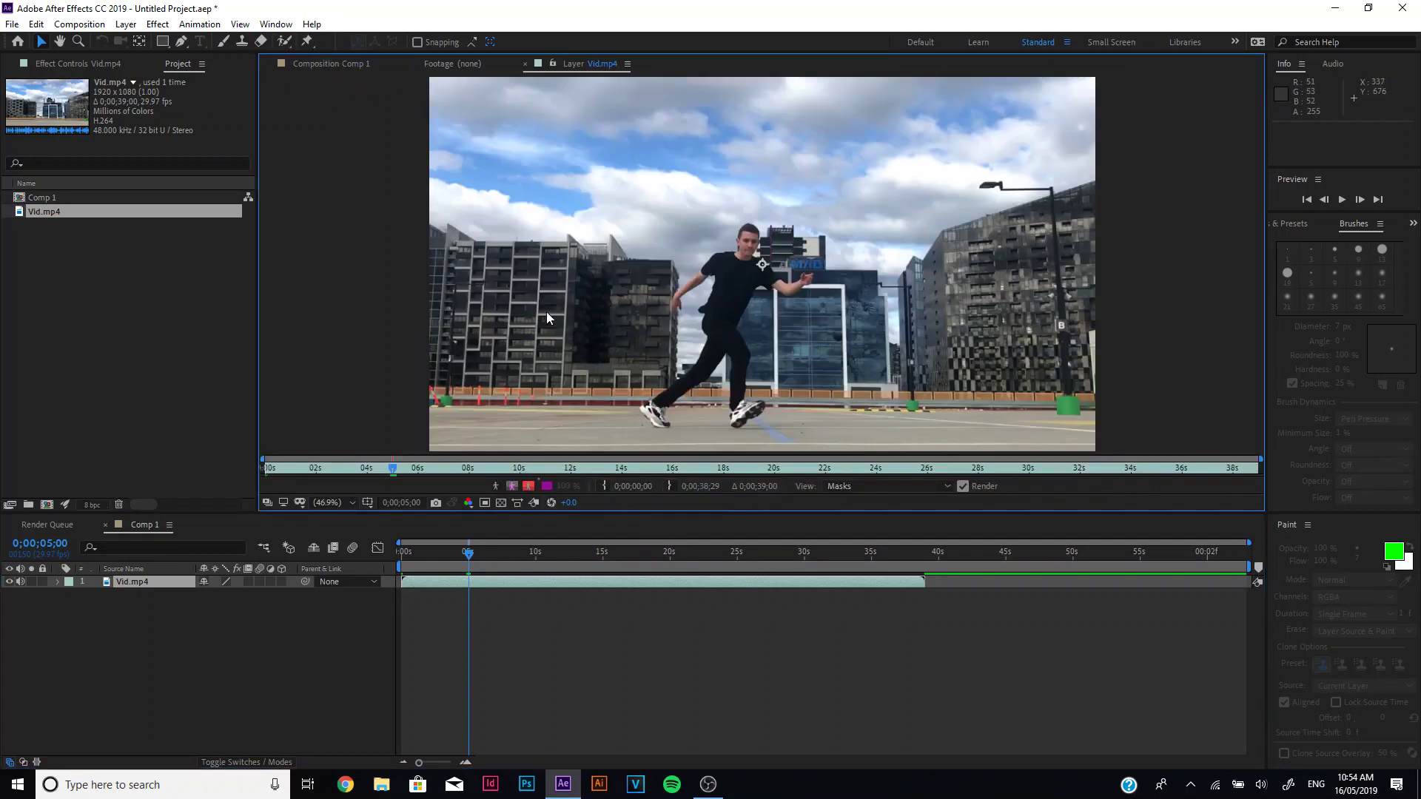
pyautogui.click(224, 42)
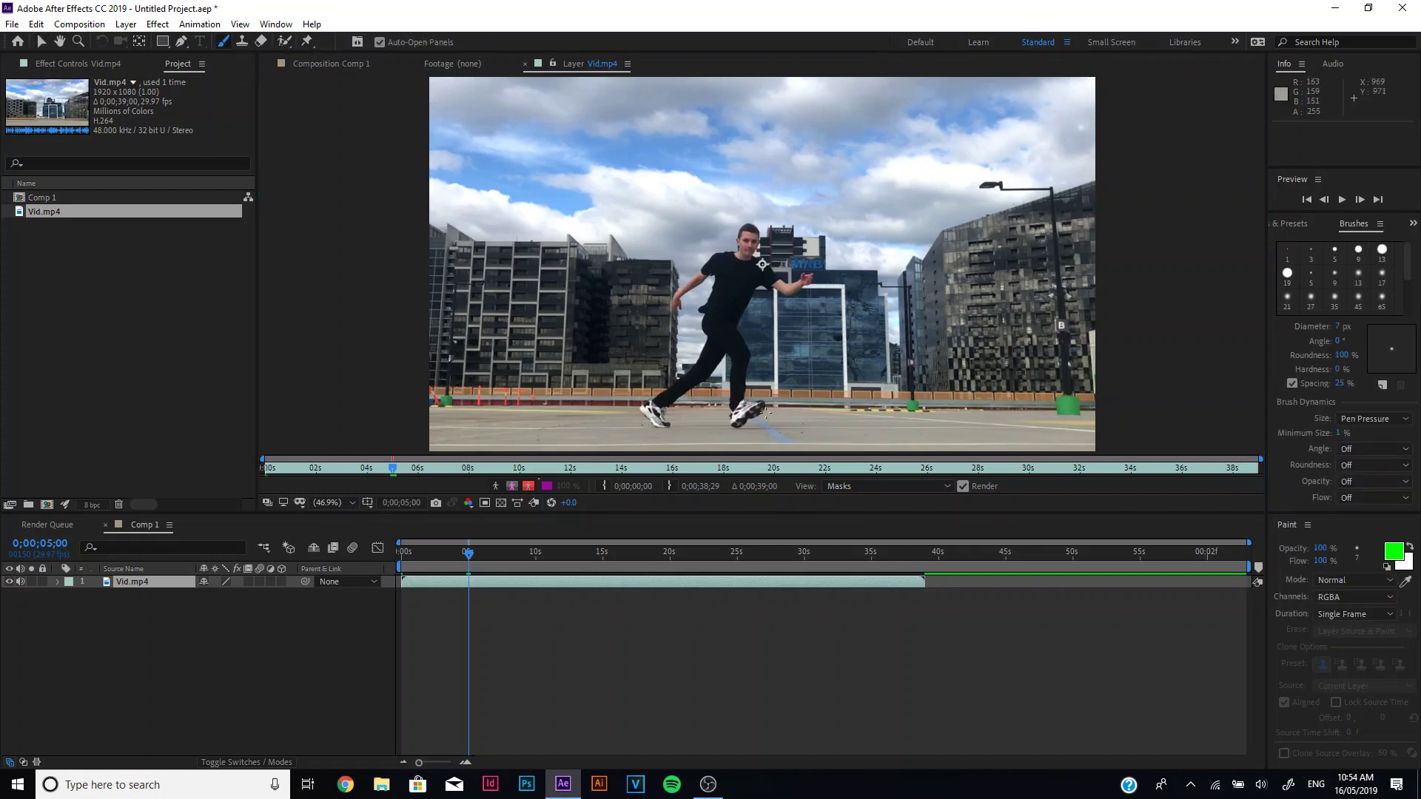
pyautogui.click(1348, 617)
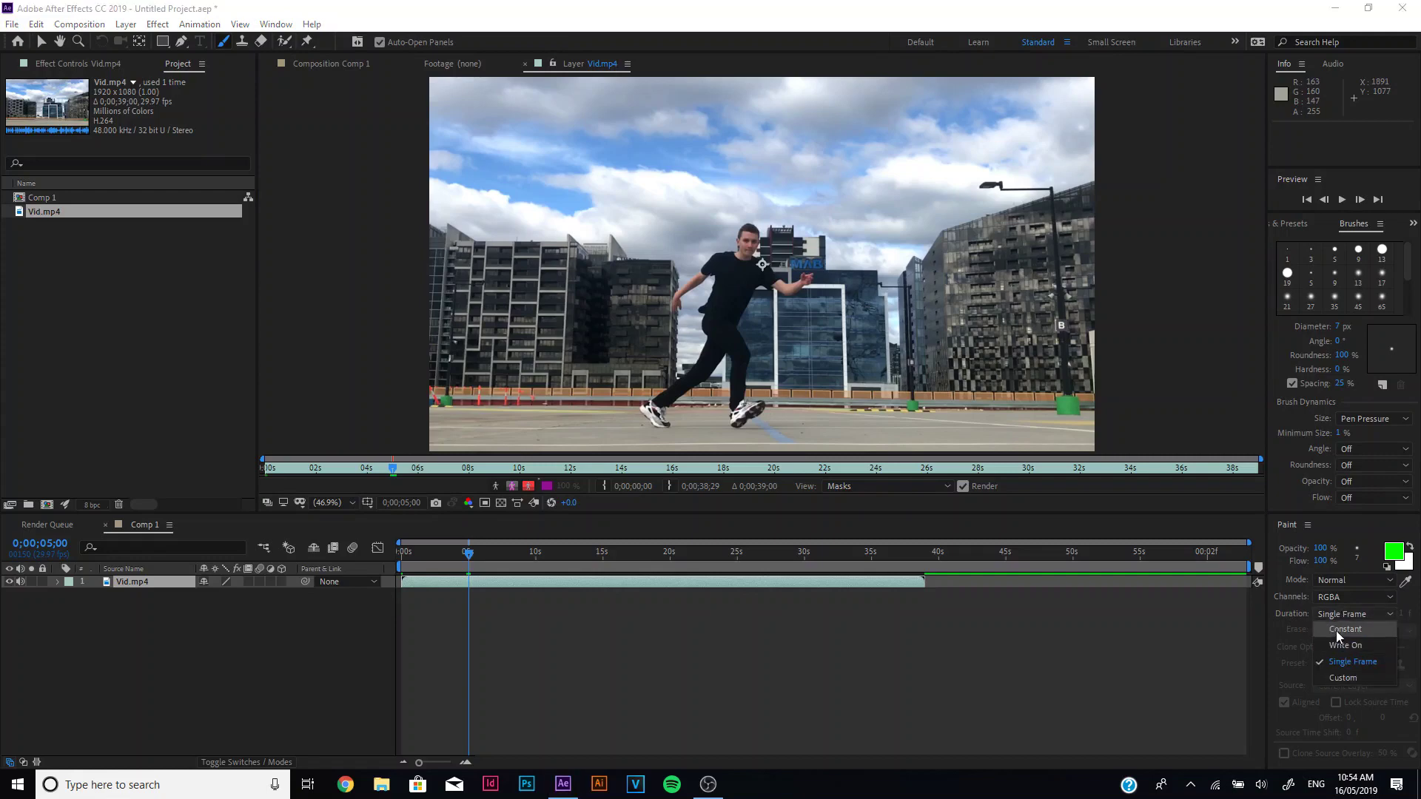
pyautogui.click(1338, 663)
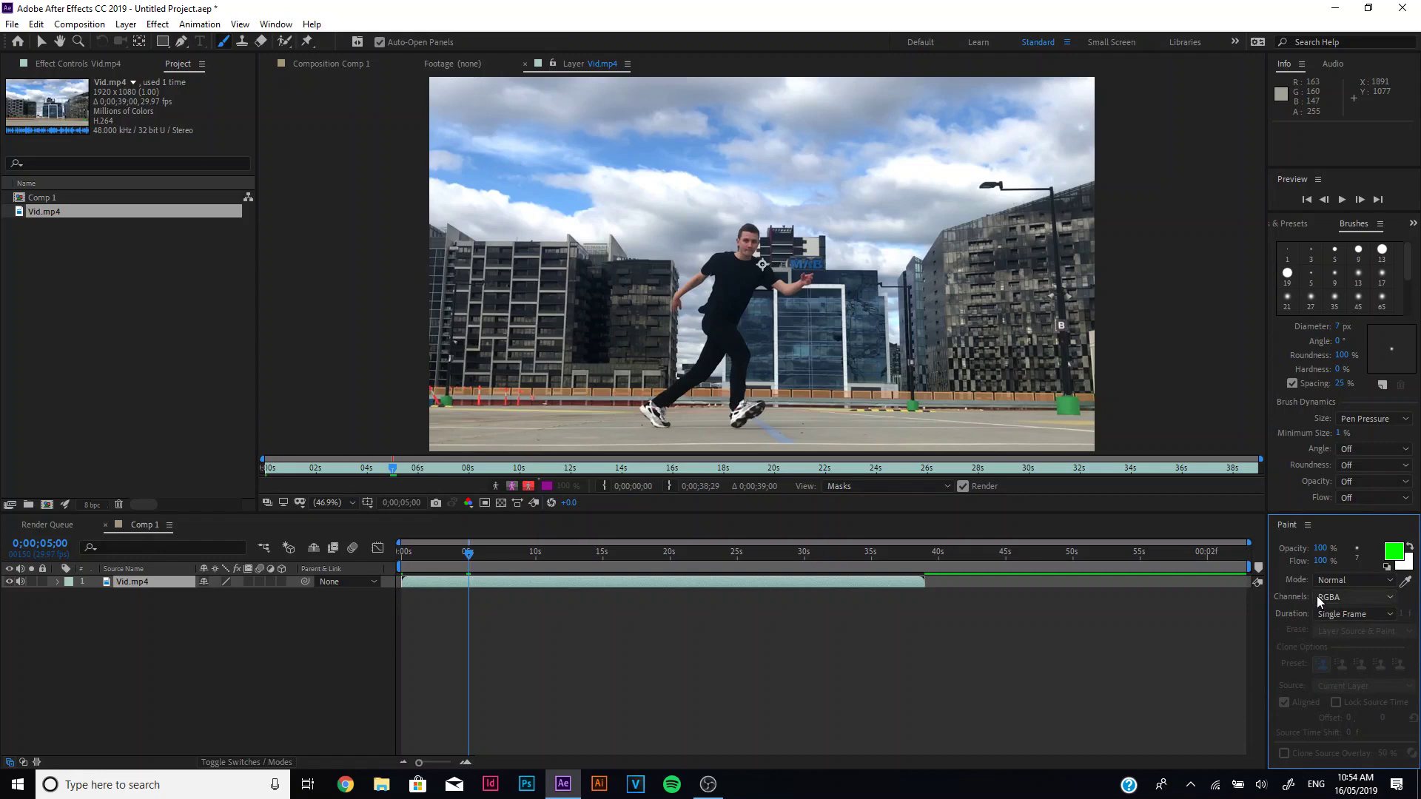
# - Set the brush foreground colour to pure green (00FF00)
pyautogui.click(1393, 551)
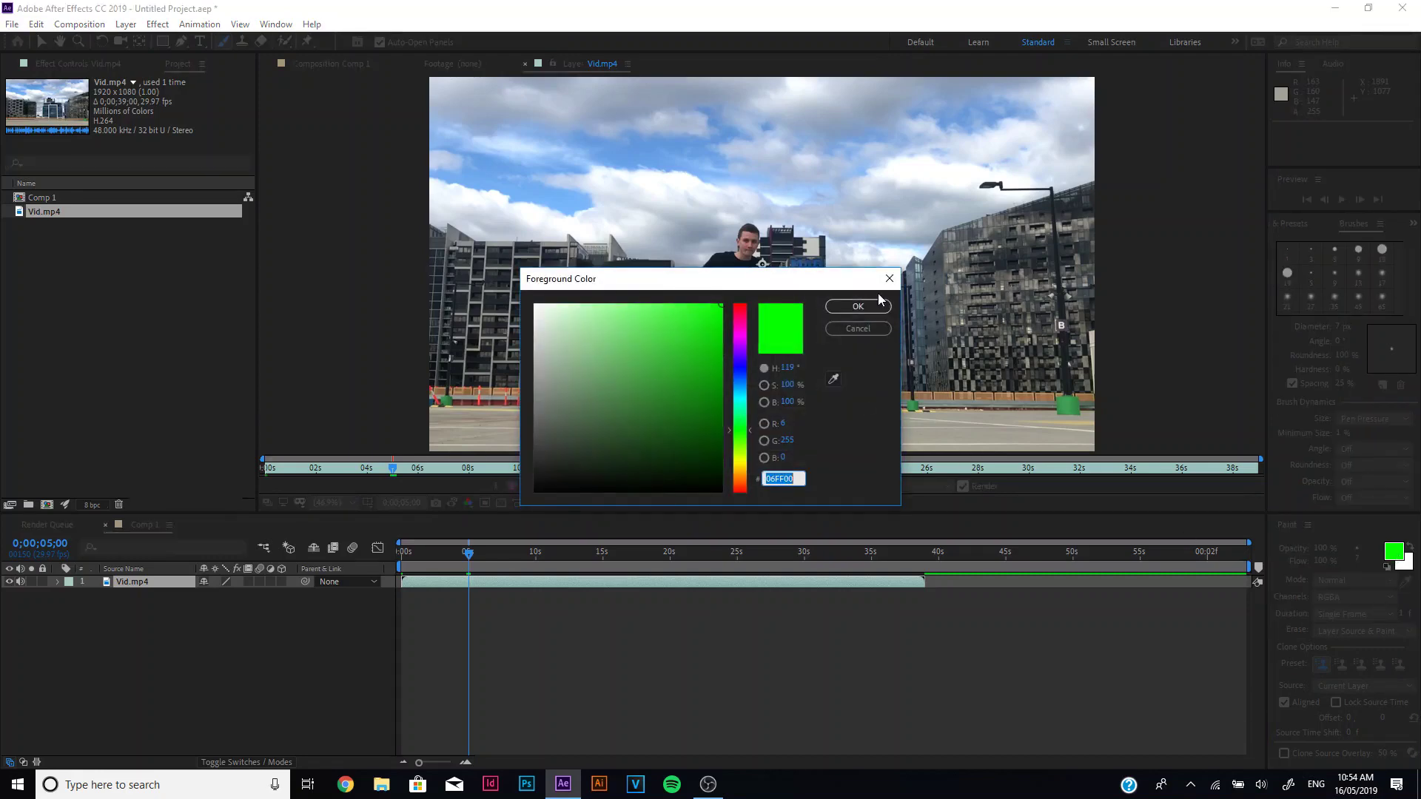
pyautogui.click(879, 305)
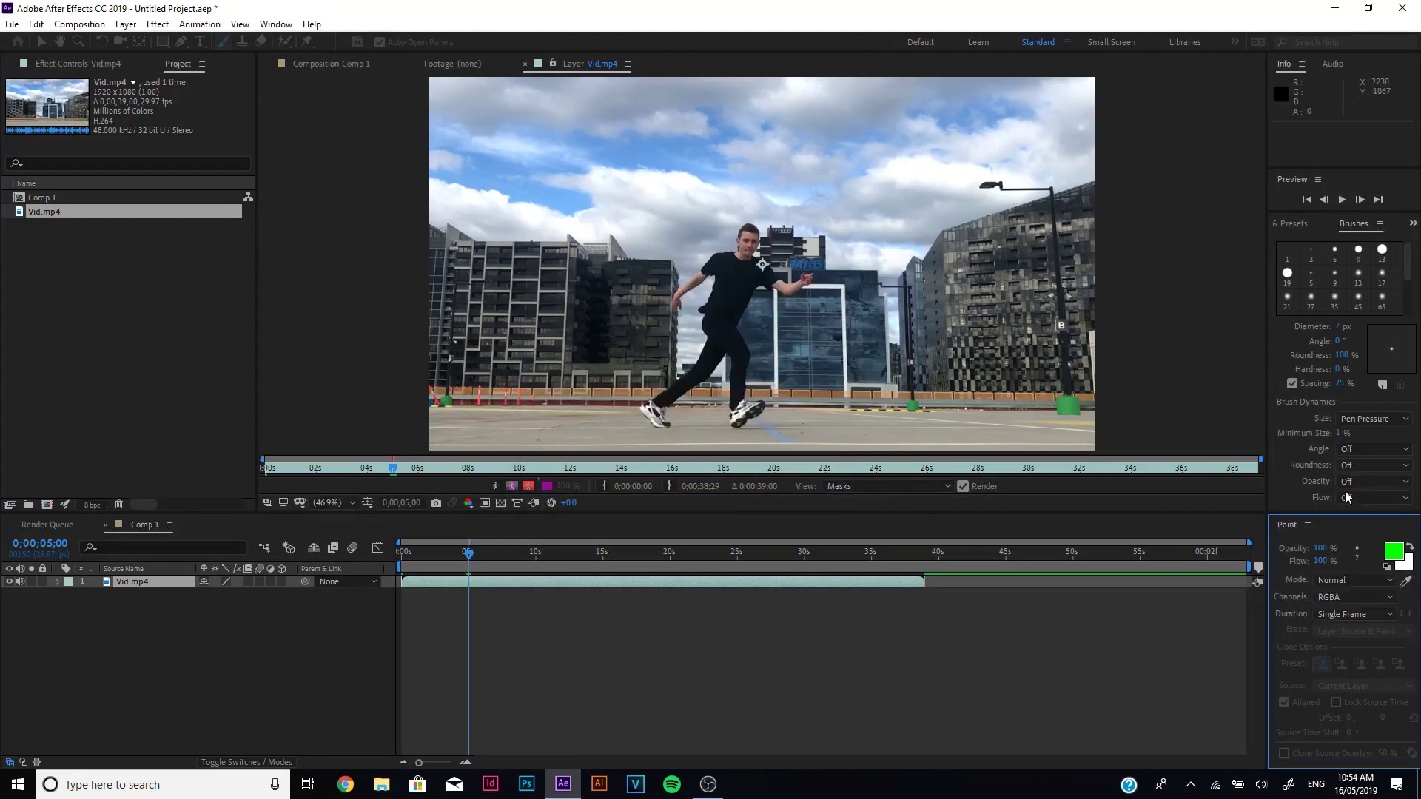
pyautogui.click(1363, 552)
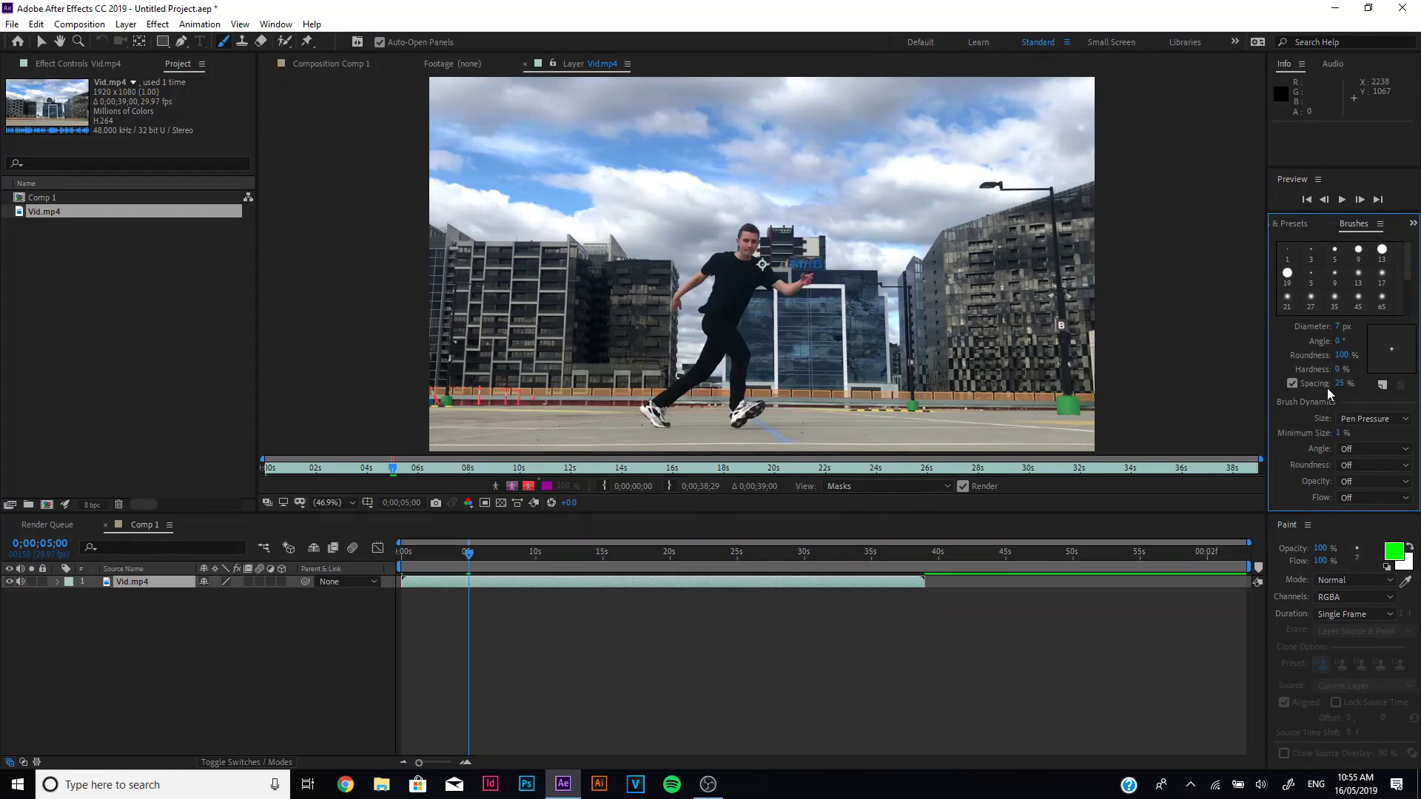
pyautogui.click(1348, 529)
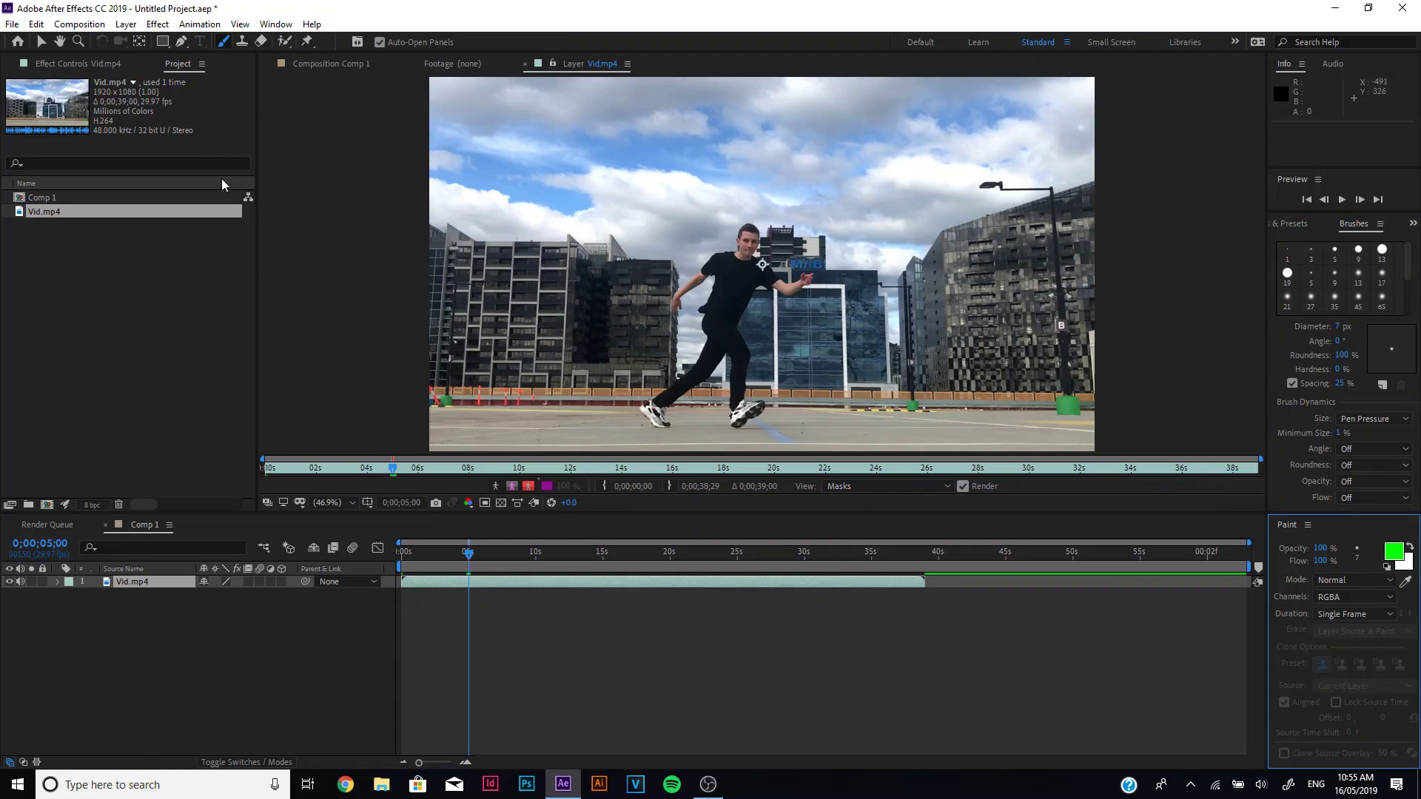
# - Zoom in on the sneakers and paint green outlines around both sneakers at 0;00;05;00
pyautogui.click(60, 42)
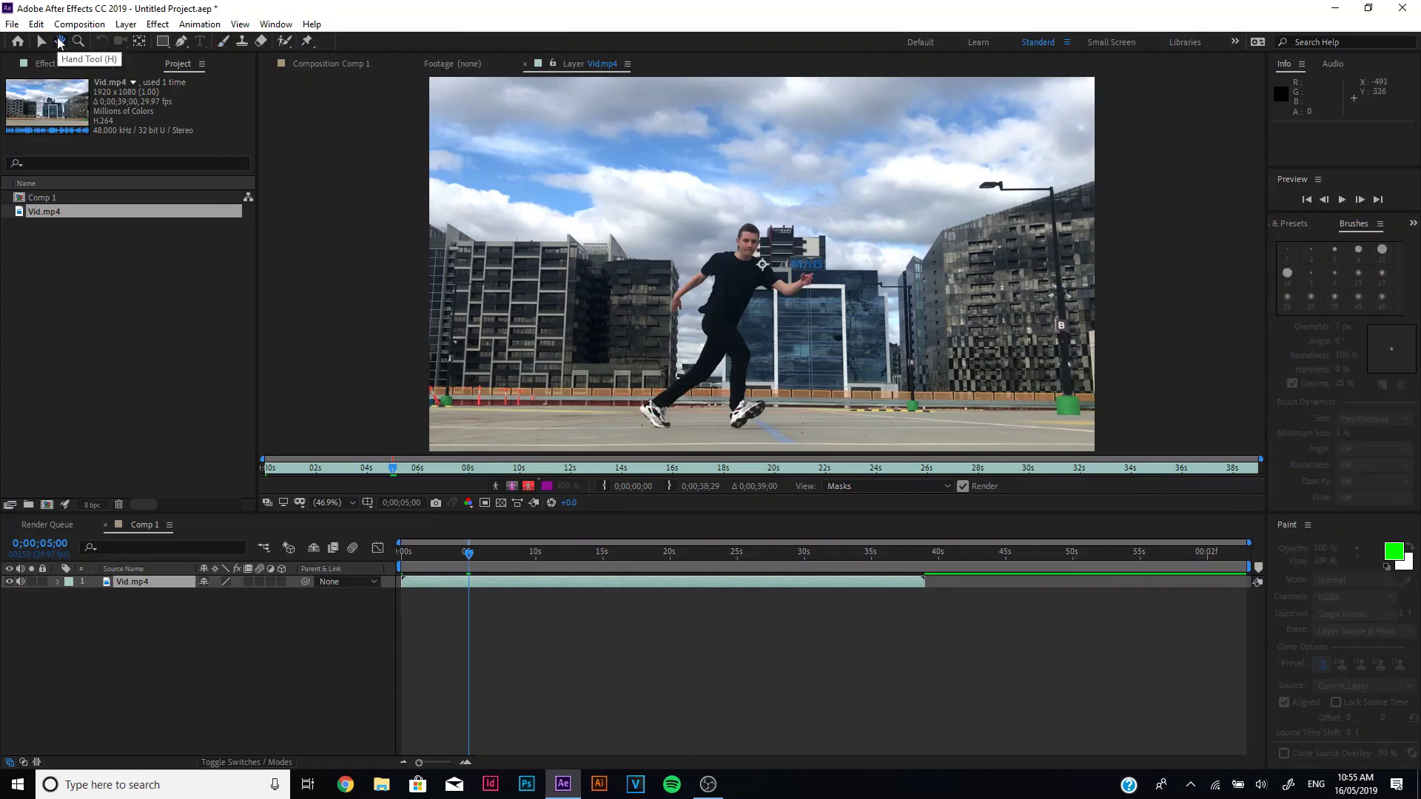
pyautogui.moveTo(743, 381); pyautogui.dragTo(773, 275)
pyautogui.scroll(3, 740, 305)
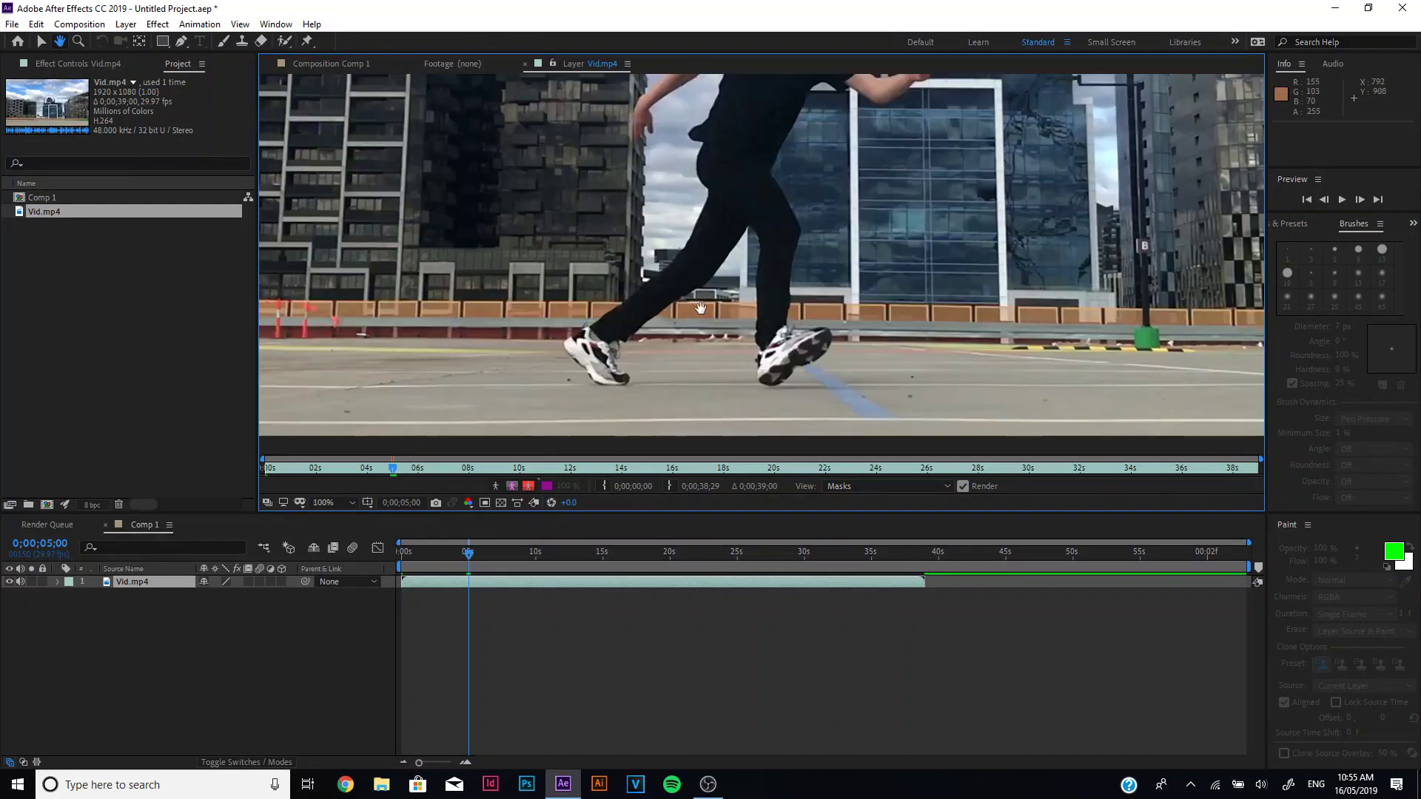
pyautogui.scroll(1, 700, 308)
pyautogui.scroll(-1, 700, 308)
pyautogui.moveTo(700, 307); pyautogui.dragTo(736, 293)
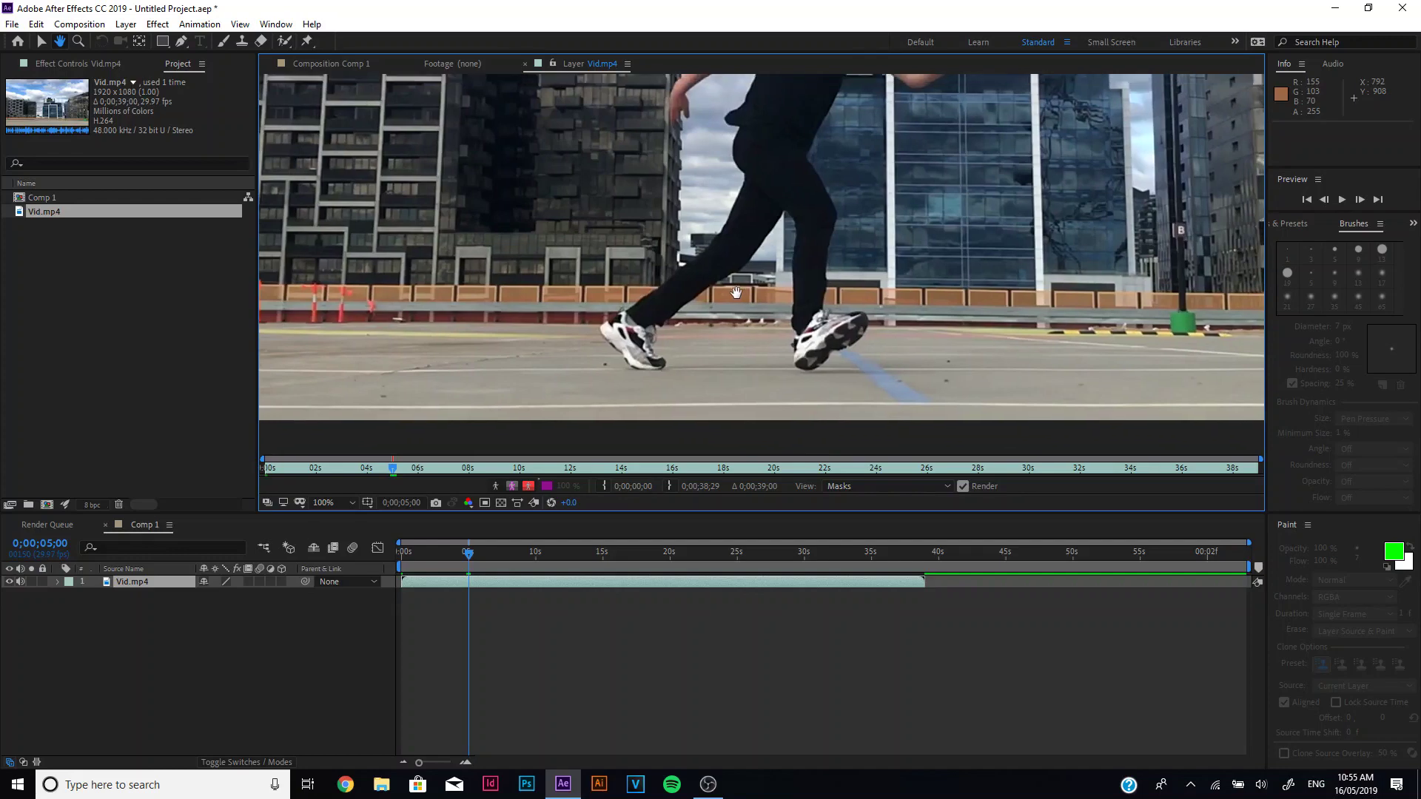
pyautogui.scroll(2, 740, 354)
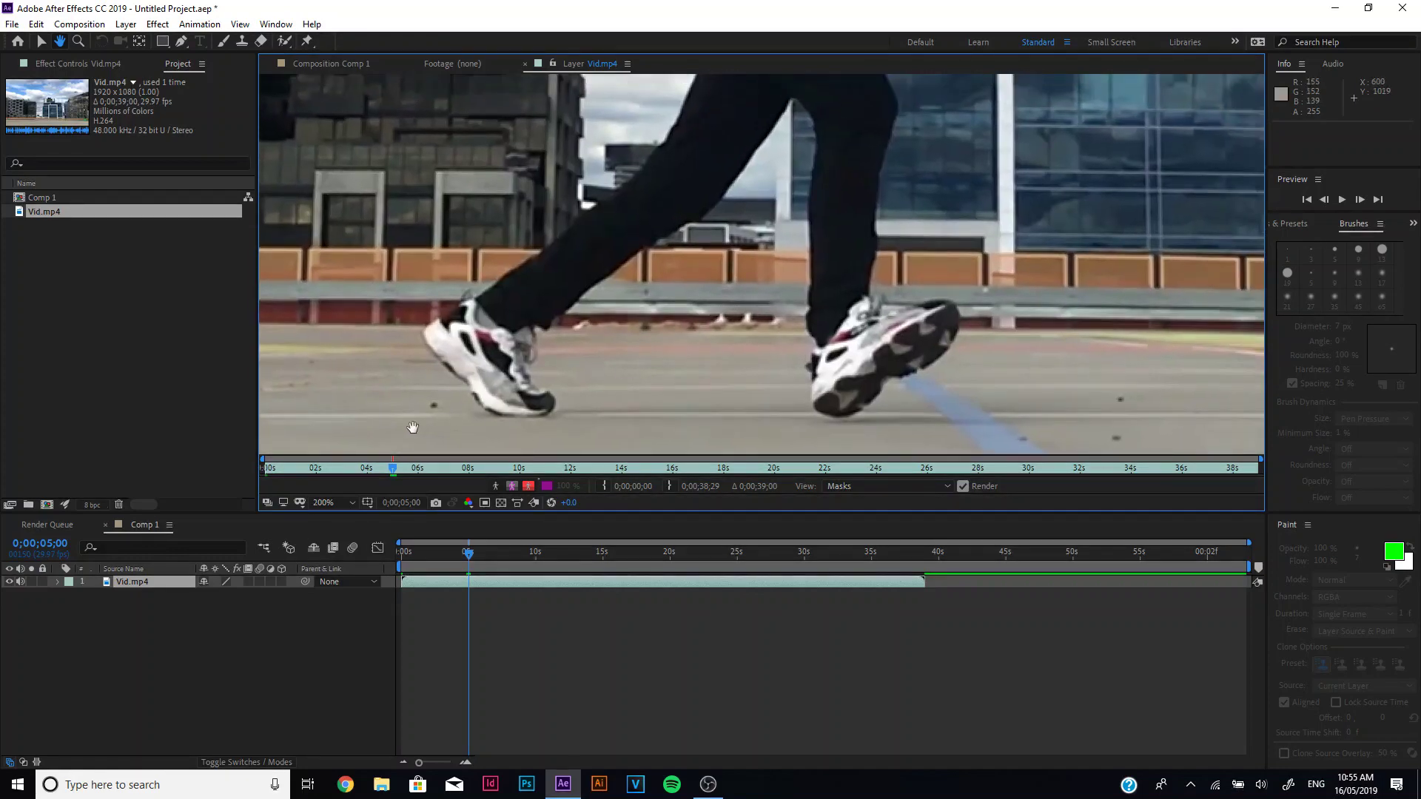
pyautogui.click(224, 42)
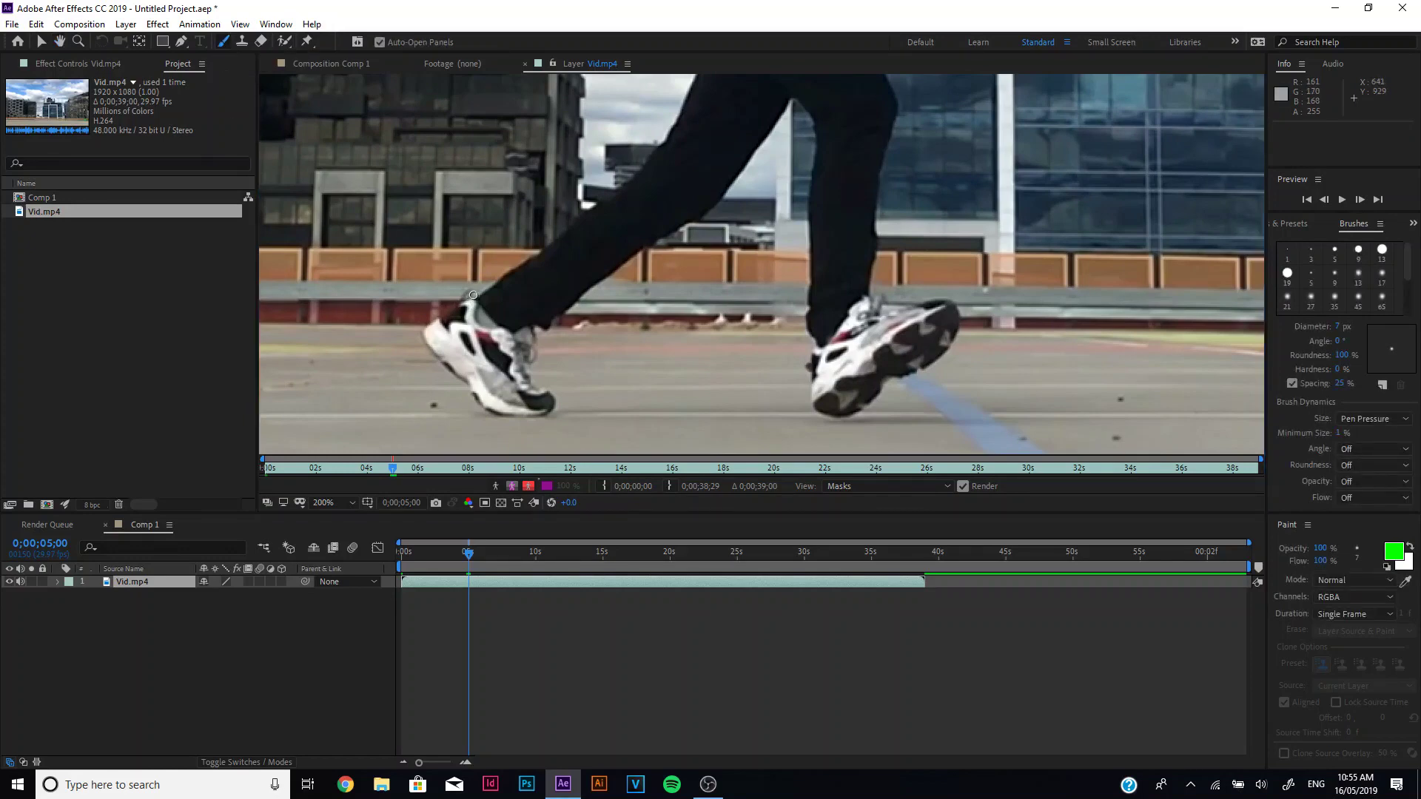
pyautogui.moveTo(471, 295)
pyautogui.mouseDown()
pyautogui.moveTo(418, 332)
pyautogui.moveTo(421, 345)
pyautogui.moveTo(525, 419)
pyautogui.mouseUp()
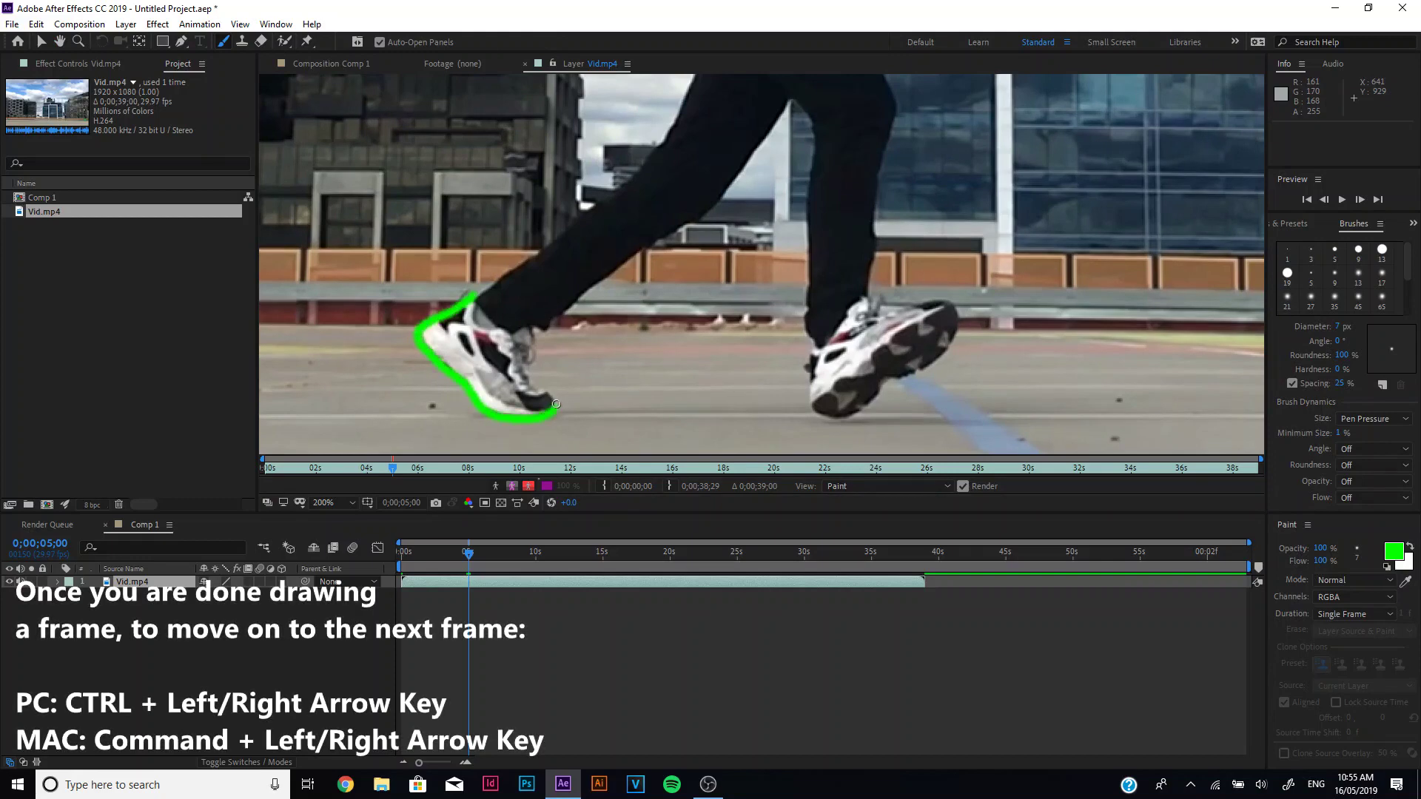
pyautogui.moveTo(527, 359)
pyautogui.mouseDown()
pyautogui.moveTo(528, 329)
pyautogui.moveTo(483, 326)
pyautogui.moveTo(472, 297)
pyautogui.mouseUp()
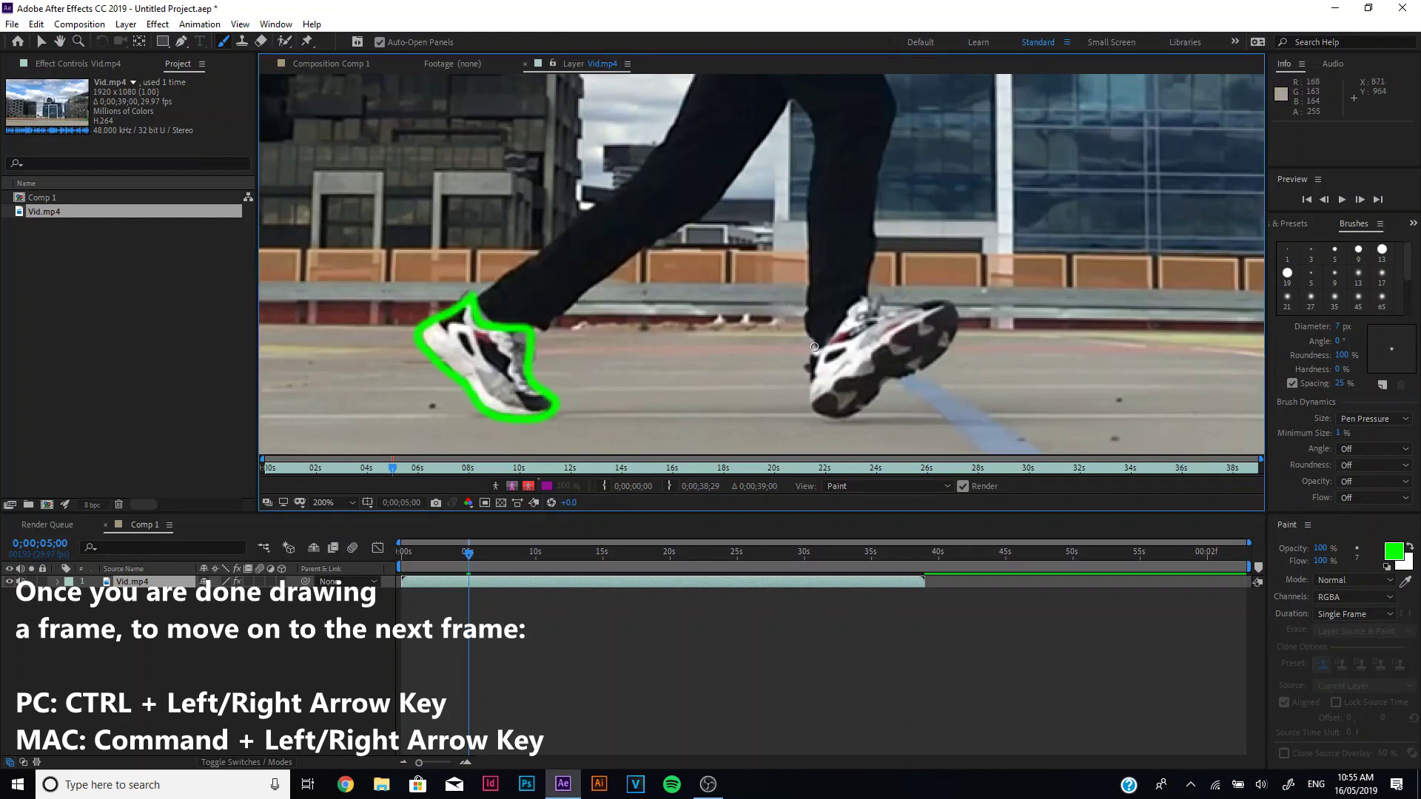
pyautogui.moveTo(811, 367)
pyautogui.mouseDown()
pyautogui.moveTo(825, 417)
pyautogui.moveTo(865, 408)
pyautogui.moveTo(947, 350)
pyautogui.moveTo(957, 306)
pyautogui.moveTo(866, 297)
pyautogui.moveTo(821, 349)
pyautogui.mouseUp()
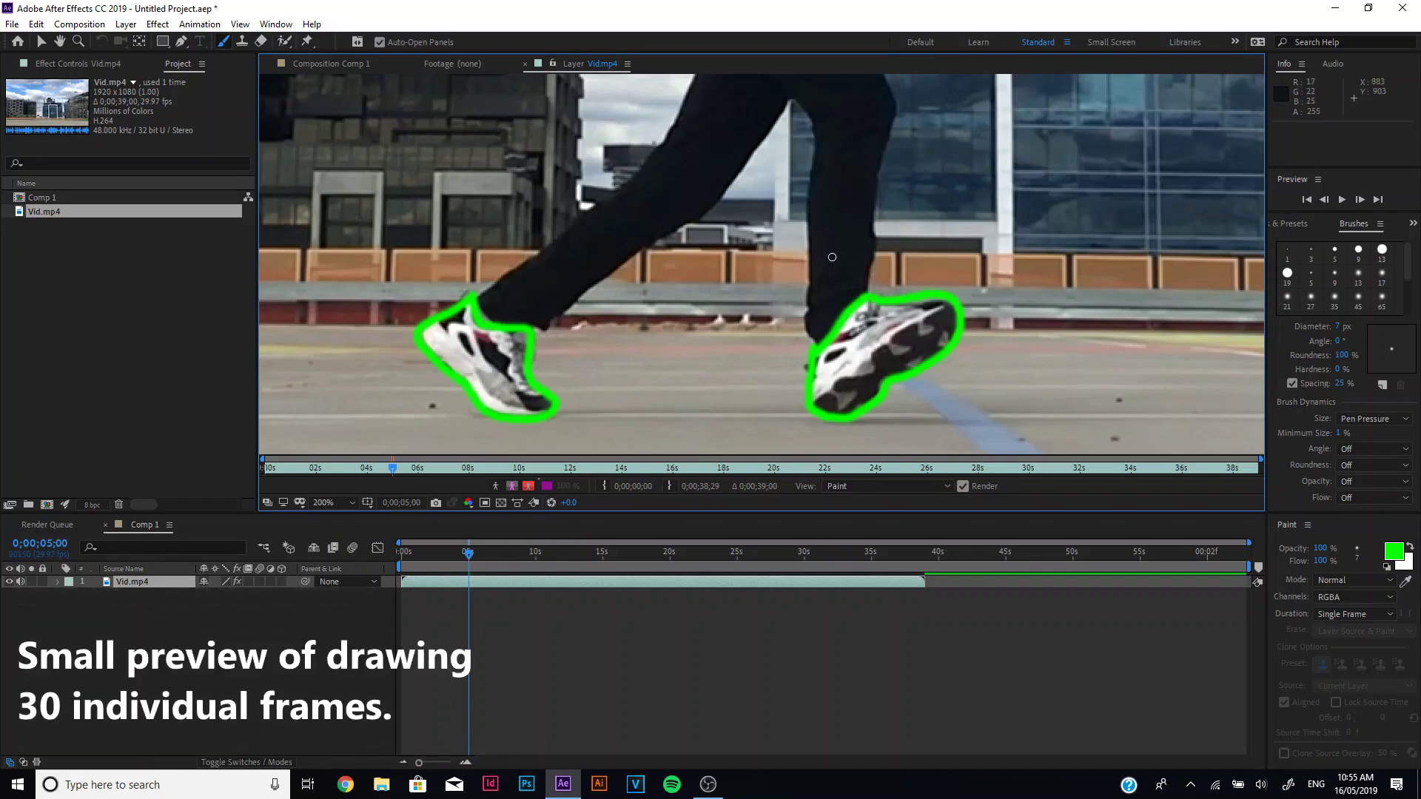
# - Step forward frame by frame, tracing green outlines around both sneakers through 0;00;05;03
pyautogui.press('pagedown')
pyautogui.moveTo(421, 324)
pyautogui.mouseDown()
pyautogui.moveTo(396, 386)
pyautogui.moveTo(512, 417)
pyautogui.moveTo(429, 334)
pyautogui.mouseUp()
pyautogui.moveTo(836, 403)
pyautogui.mouseDown()
pyautogui.moveTo(981, 347)
pyautogui.moveTo(962, 326)
pyautogui.moveTo(888, 315)
pyautogui.moveTo(832, 362)
pyautogui.mouseUp()
pyautogui.press('pagedown')
pyautogui.moveTo(408, 340)
pyautogui.mouseDown()
pyautogui.moveTo(383, 379)
pyautogui.moveTo(544, 393)
pyautogui.moveTo(411, 342)
pyautogui.mouseUp()
pyautogui.moveTo(827, 361)
pyautogui.mouseDown()
pyautogui.moveTo(911, 403)
pyautogui.moveTo(890, 311)
pyautogui.mouseUp()
pyautogui.press('pagedown')
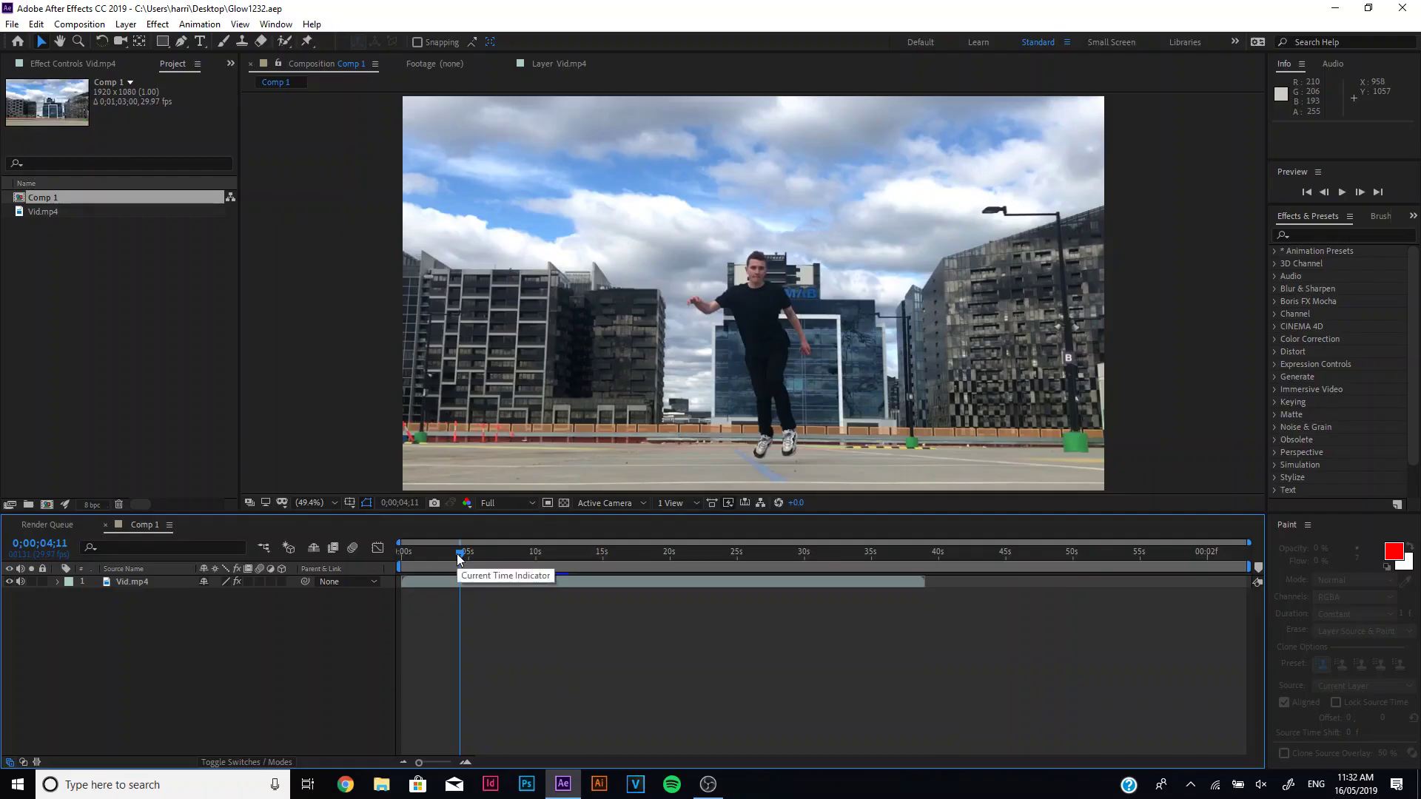
# - Preview around the 5-second mark, park at 0;00;04;29, and select the Vid.mp4 layer
pyautogui.press('space')
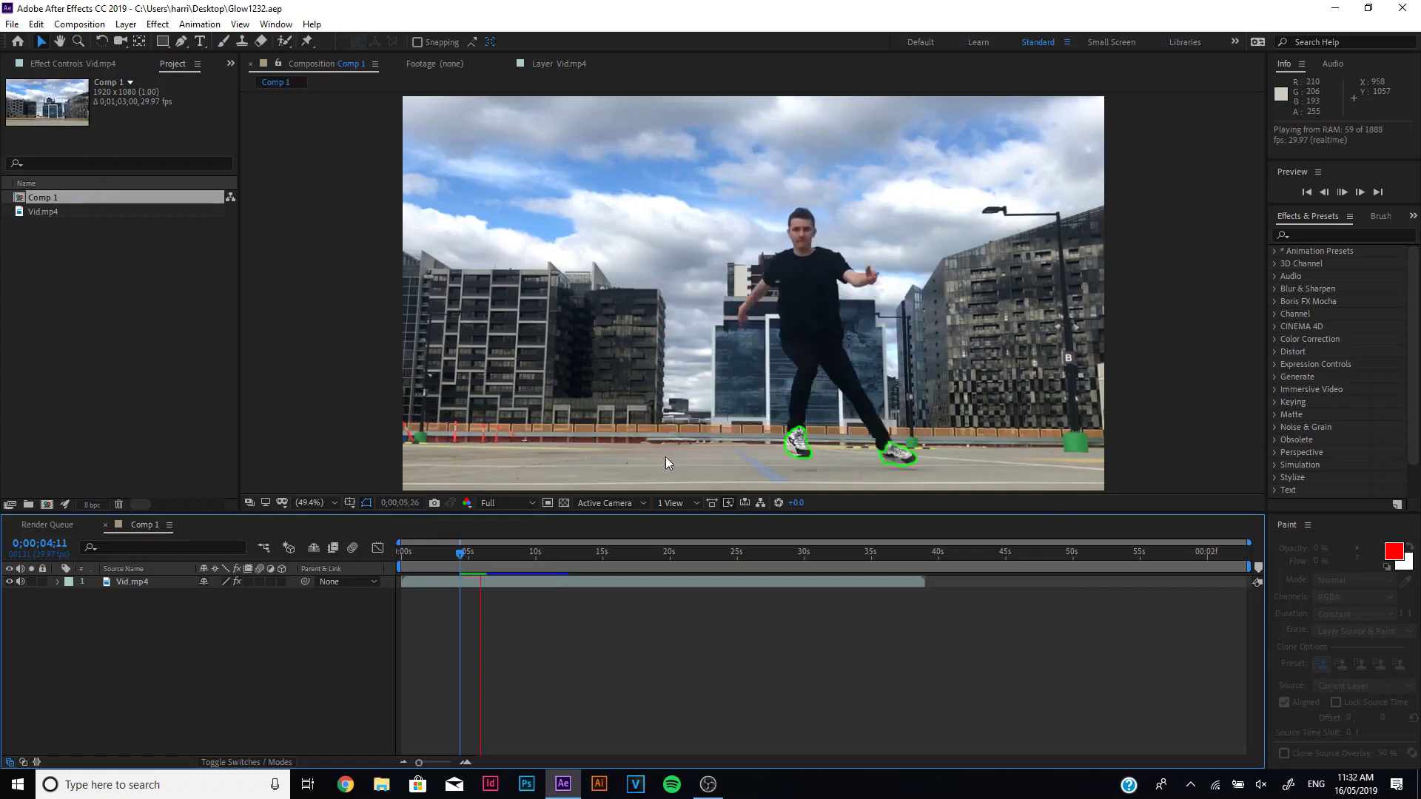
pyautogui.press('space')
pyautogui.moveTo(494, 560); pyautogui.dragTo(464, 562)
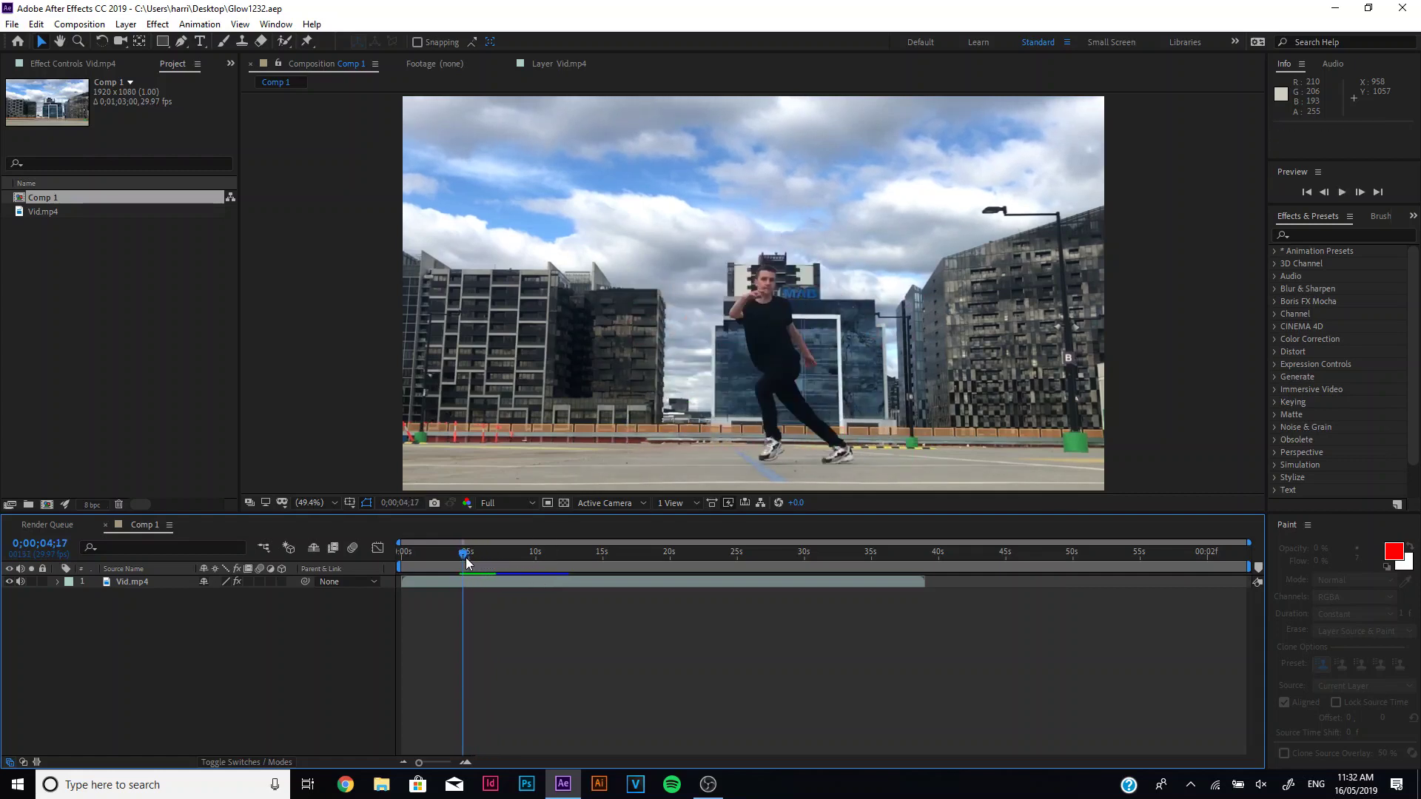
pyautogui.press('space')
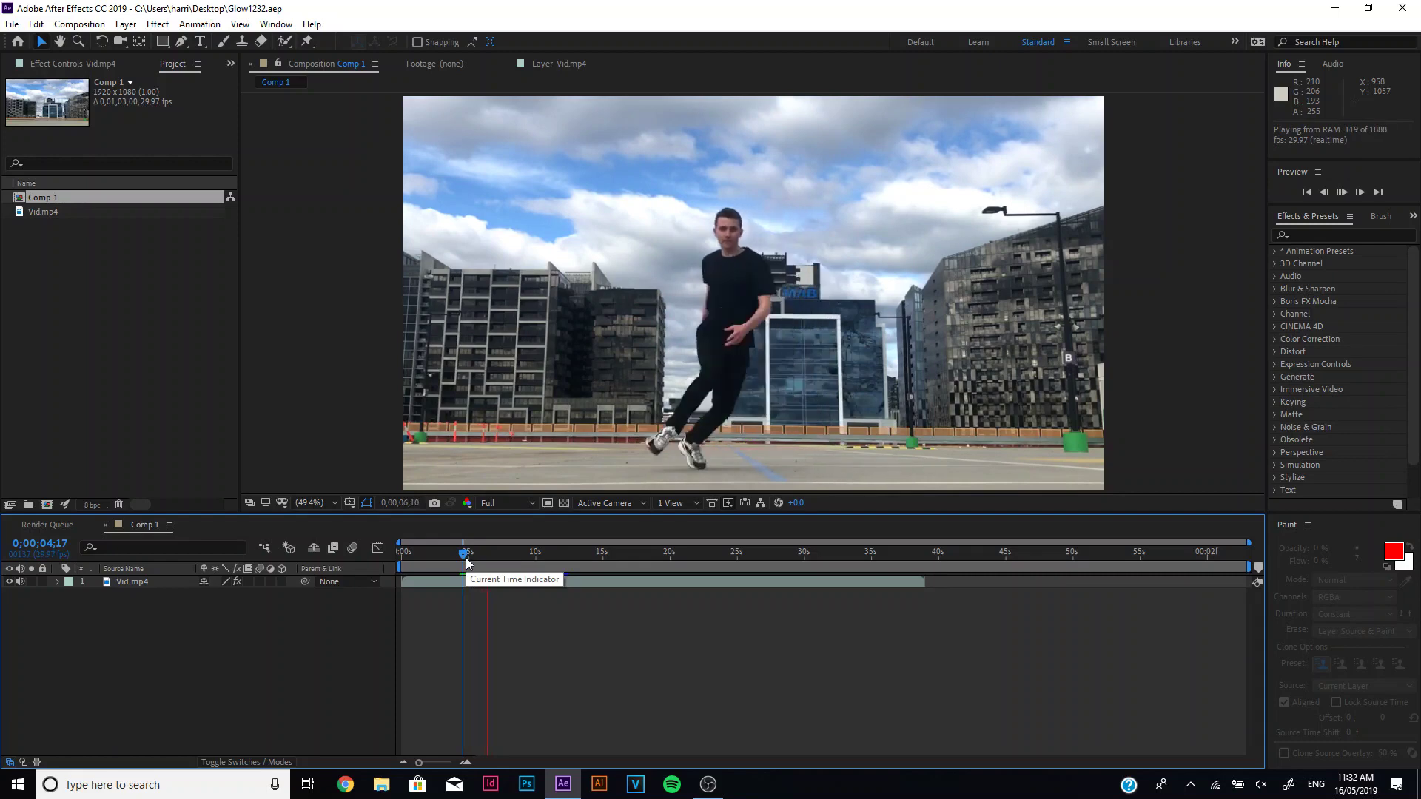
pyautogui.press('space')
pyautogui.click(467, 555)
pyautogui.press('space')
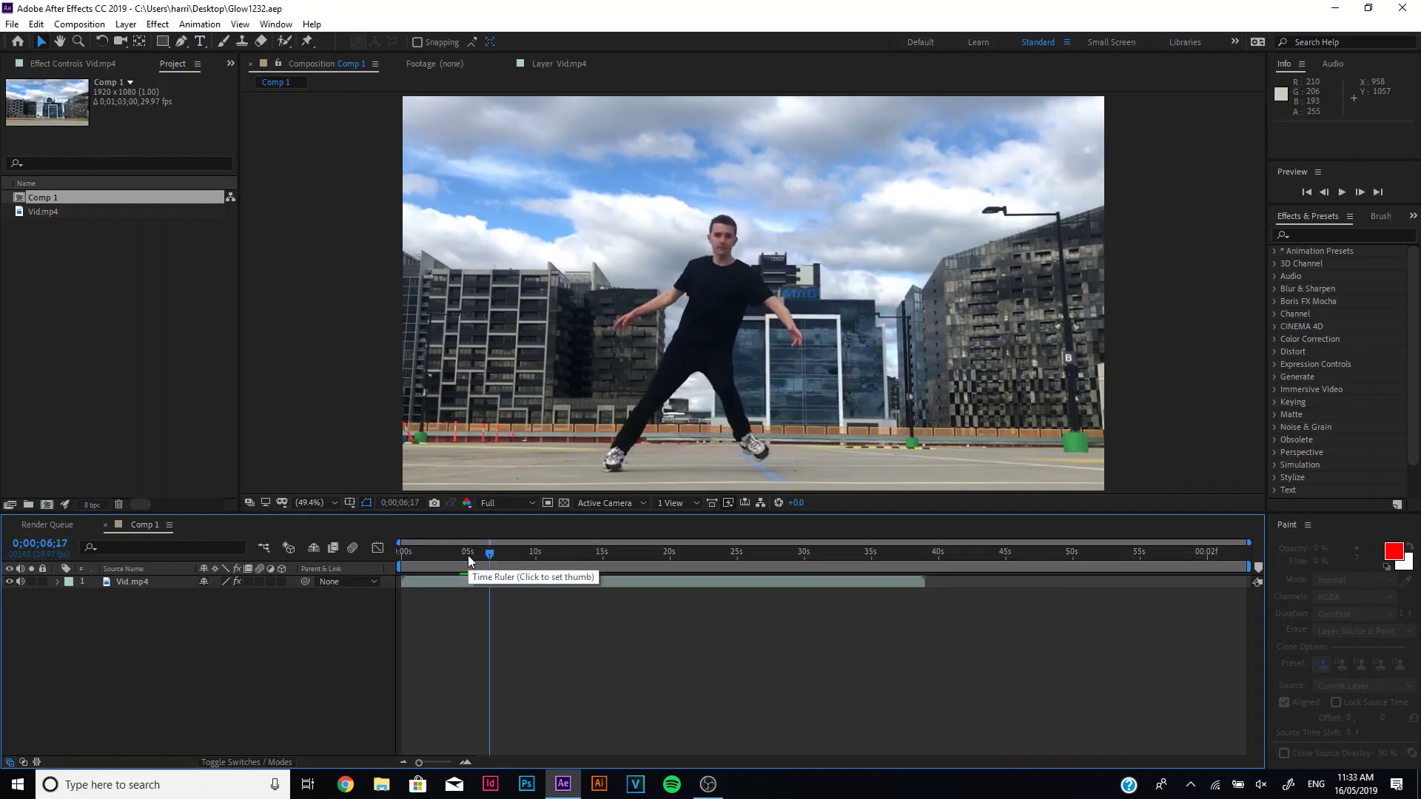
pyautogui.click(490, 560)
pyautogui.moveTo(489, 560); pyautogui.dragTo(467, 553)
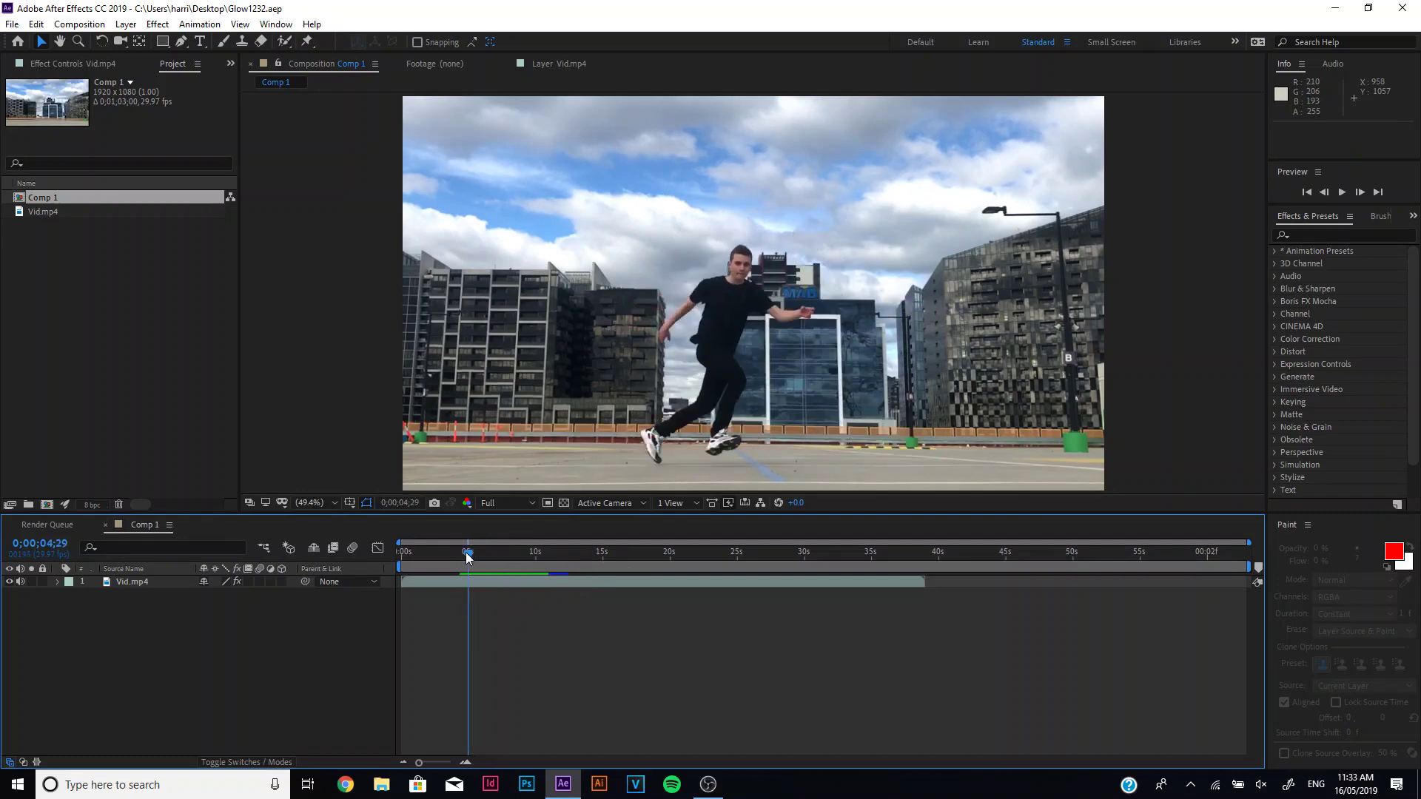
pyautogui.click(155, 580)
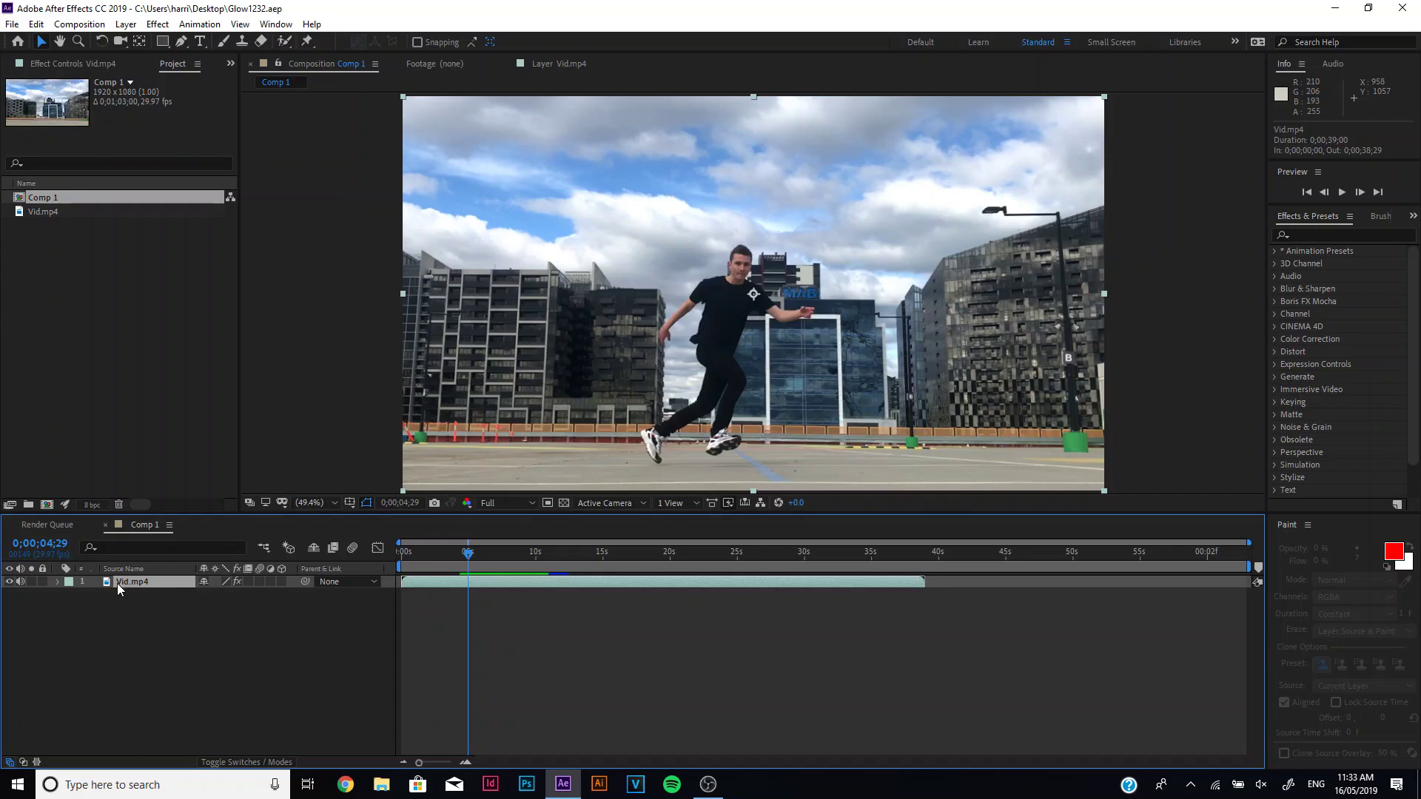
# - Duplicate the Vid.mp4 layer with Ctrl+C and Ctrl+V and select the copy
pyautogui.hotkey('ctrl', 'c')
pyautogui.hotkey('ctrl', 'v')
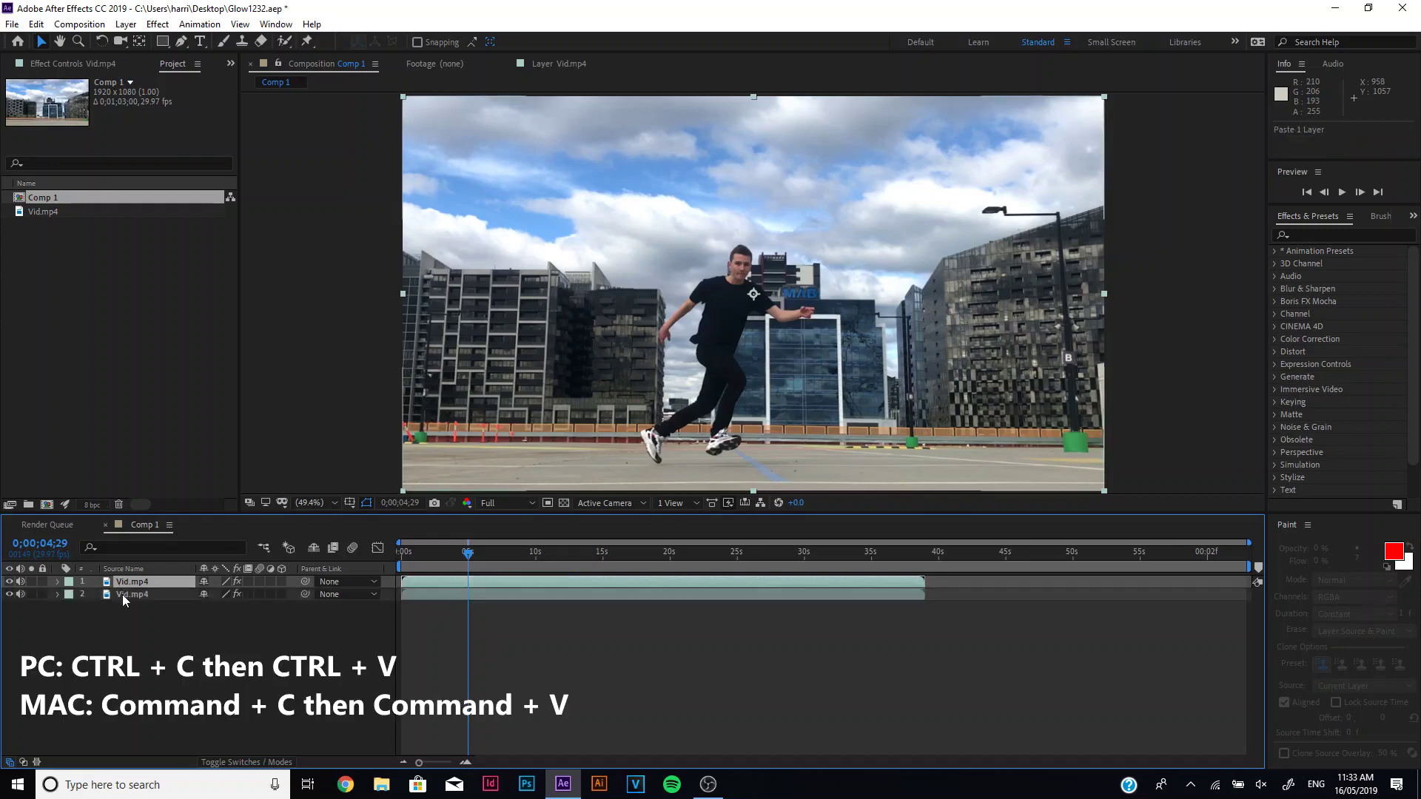
pyautogui.click(111, 597)
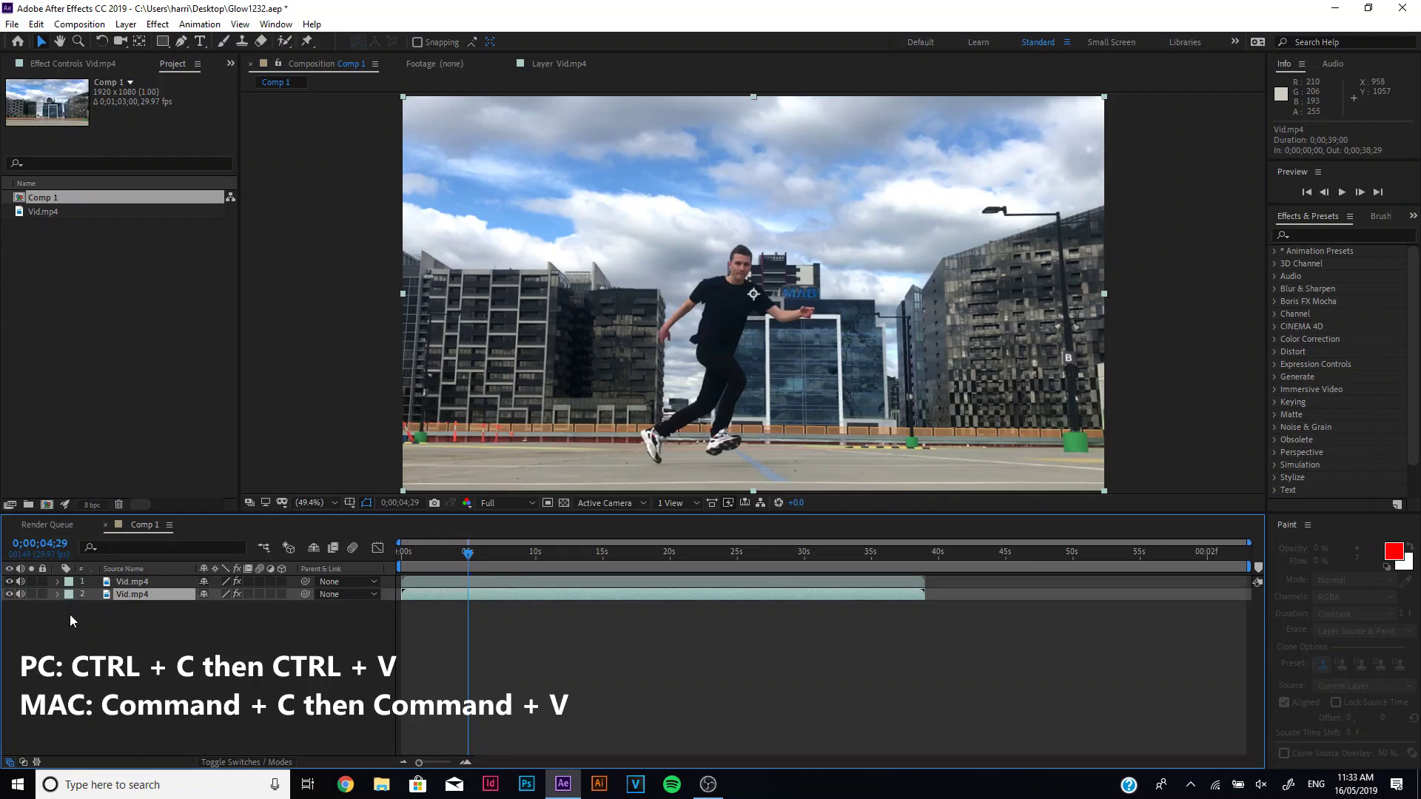
# - Expand the layers' Effects groups to reveal layer 1's Paint effect settings
pyautogui.click(58, 595)
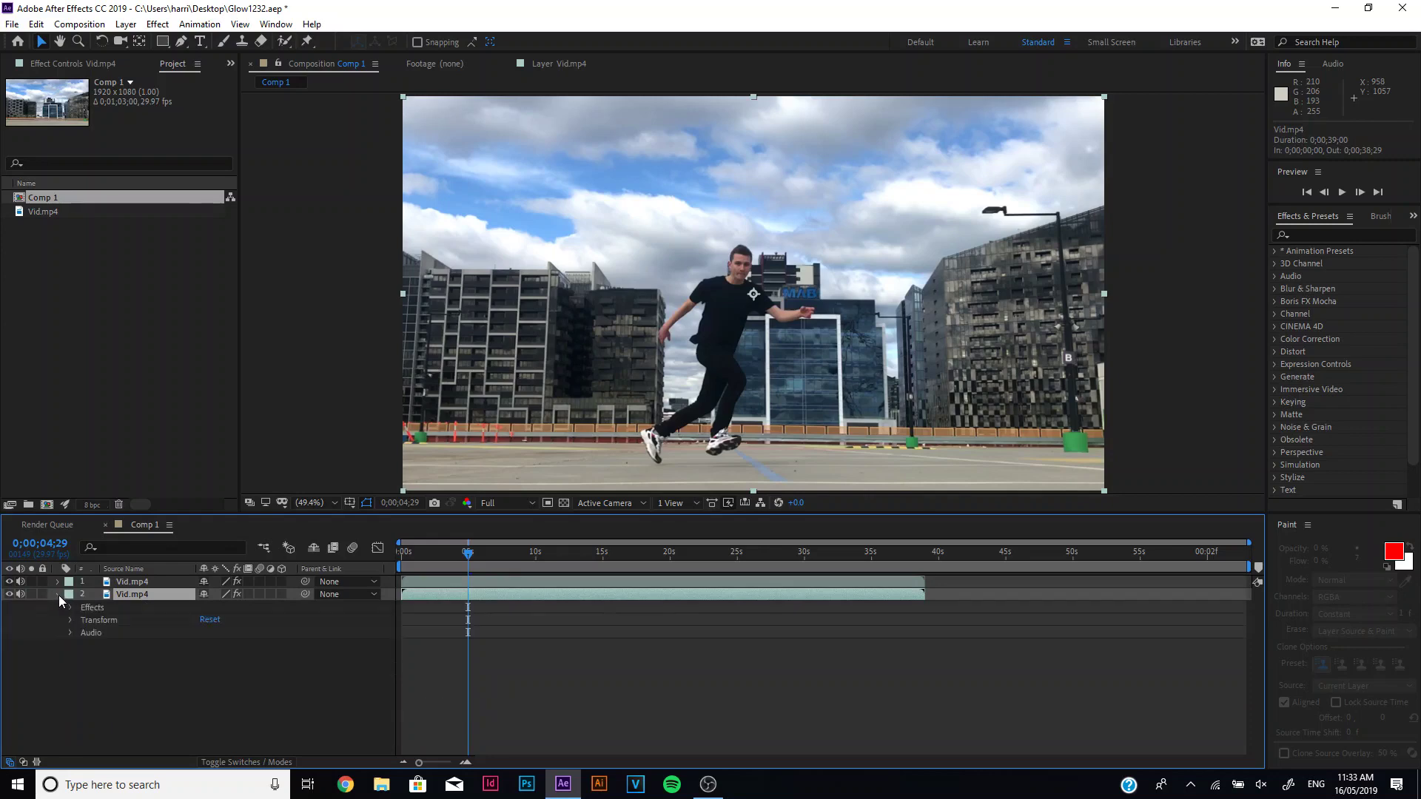
pyautogui.click(70, 608)
pyautogui.click(70, 606)
pyautogui.click(57, 594)
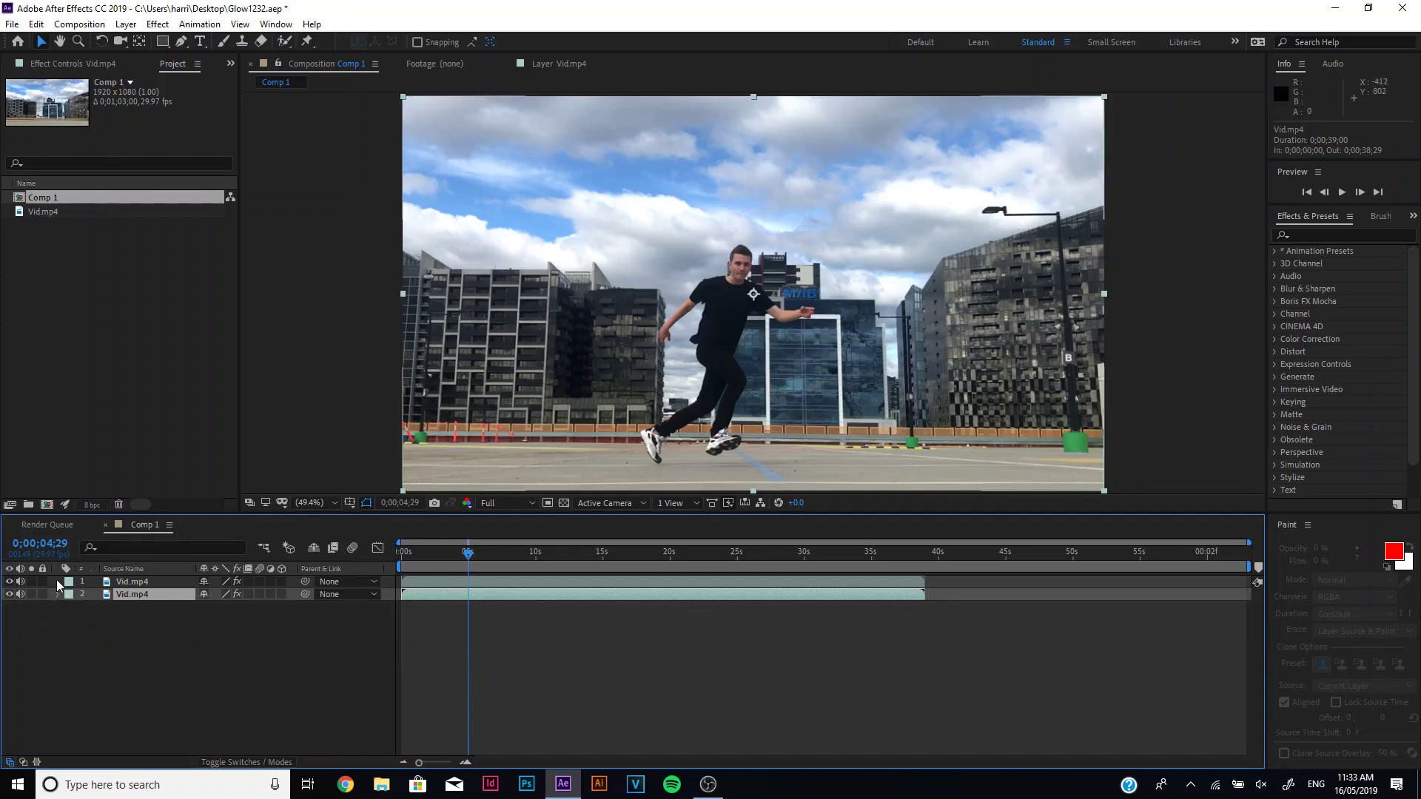
pyautogui.click(57, 580)
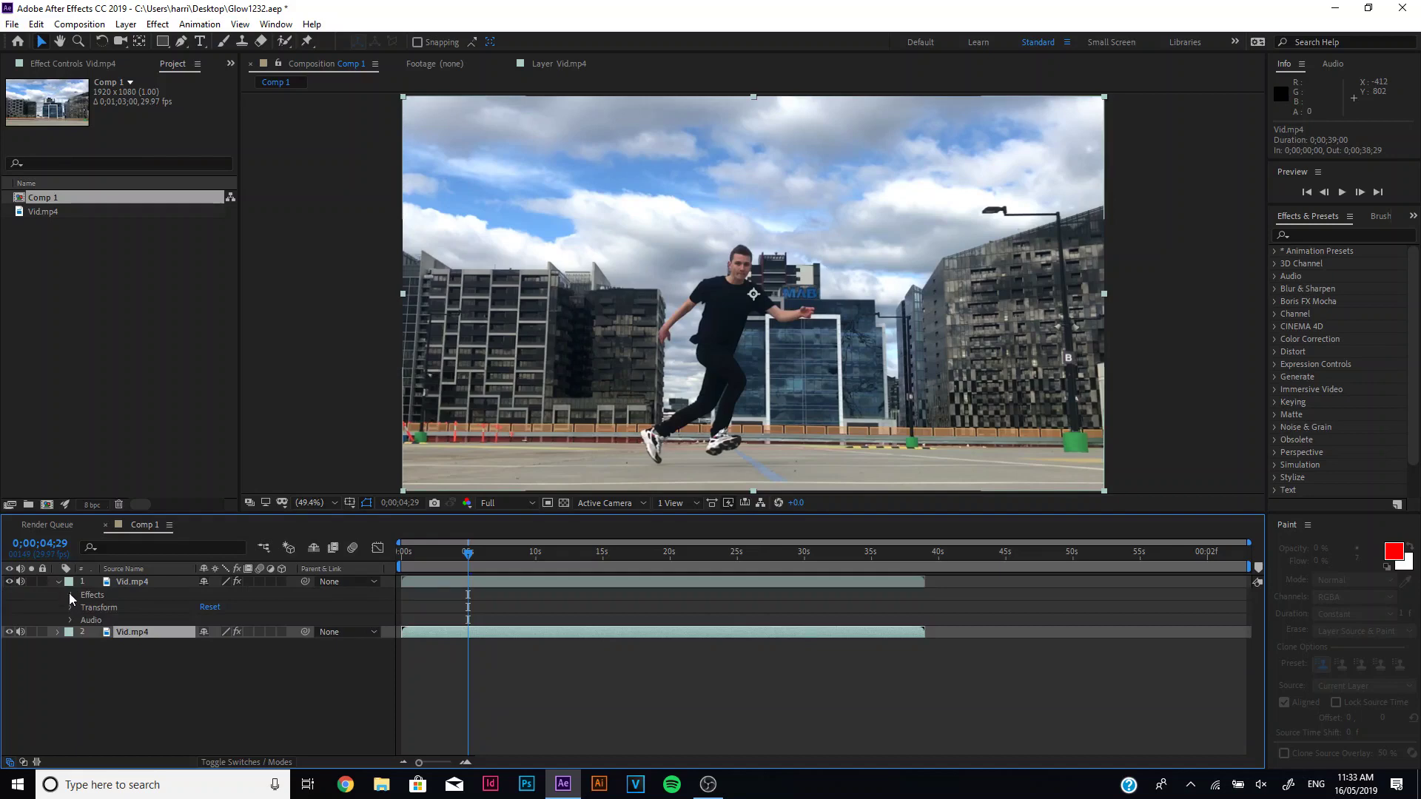
pyautogui.click(70, 594)
pyautogui.click(83, 608)
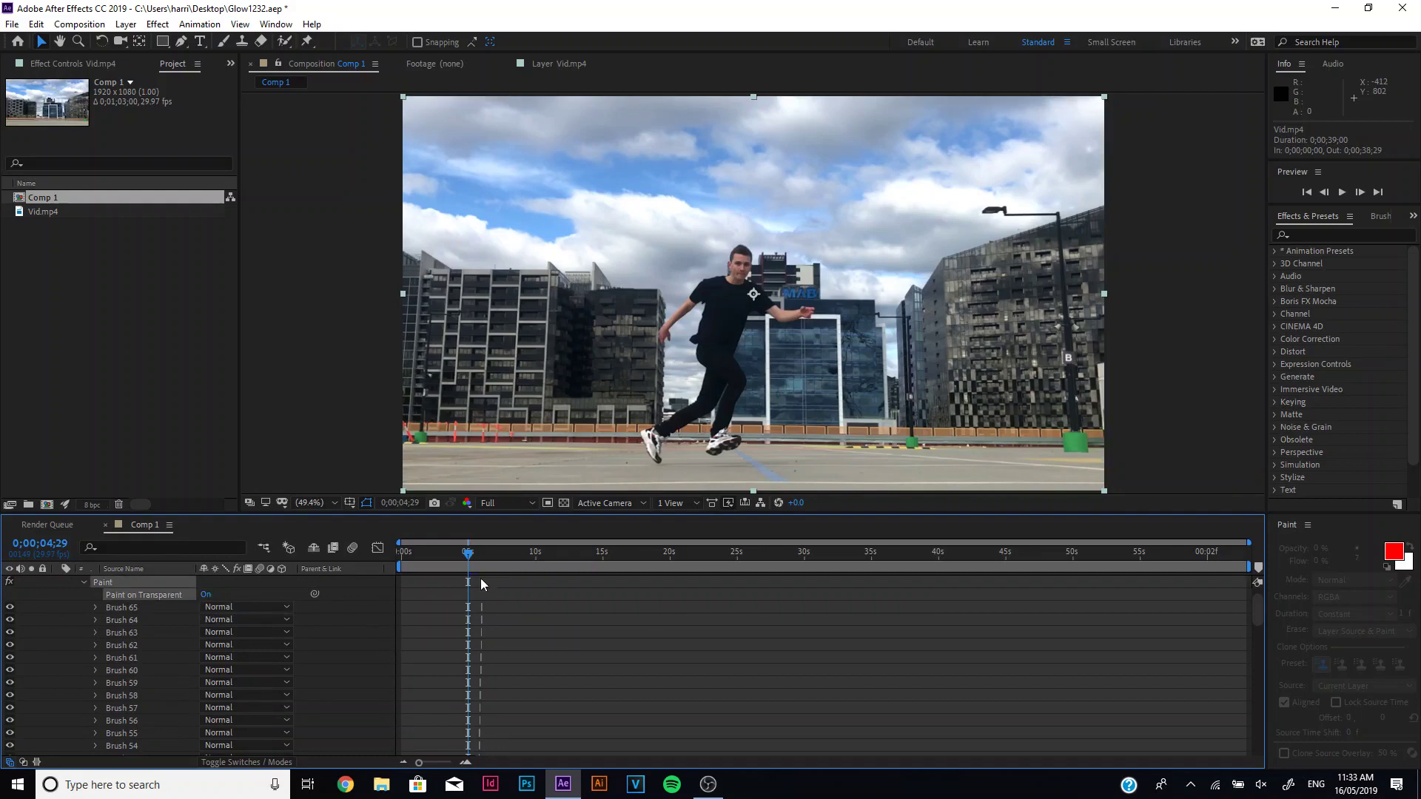
# - At 0;00;05;20, toggle the transparency grid on and off to check the isolated green outlines
pyautogui.scroll(1, 221, 658)
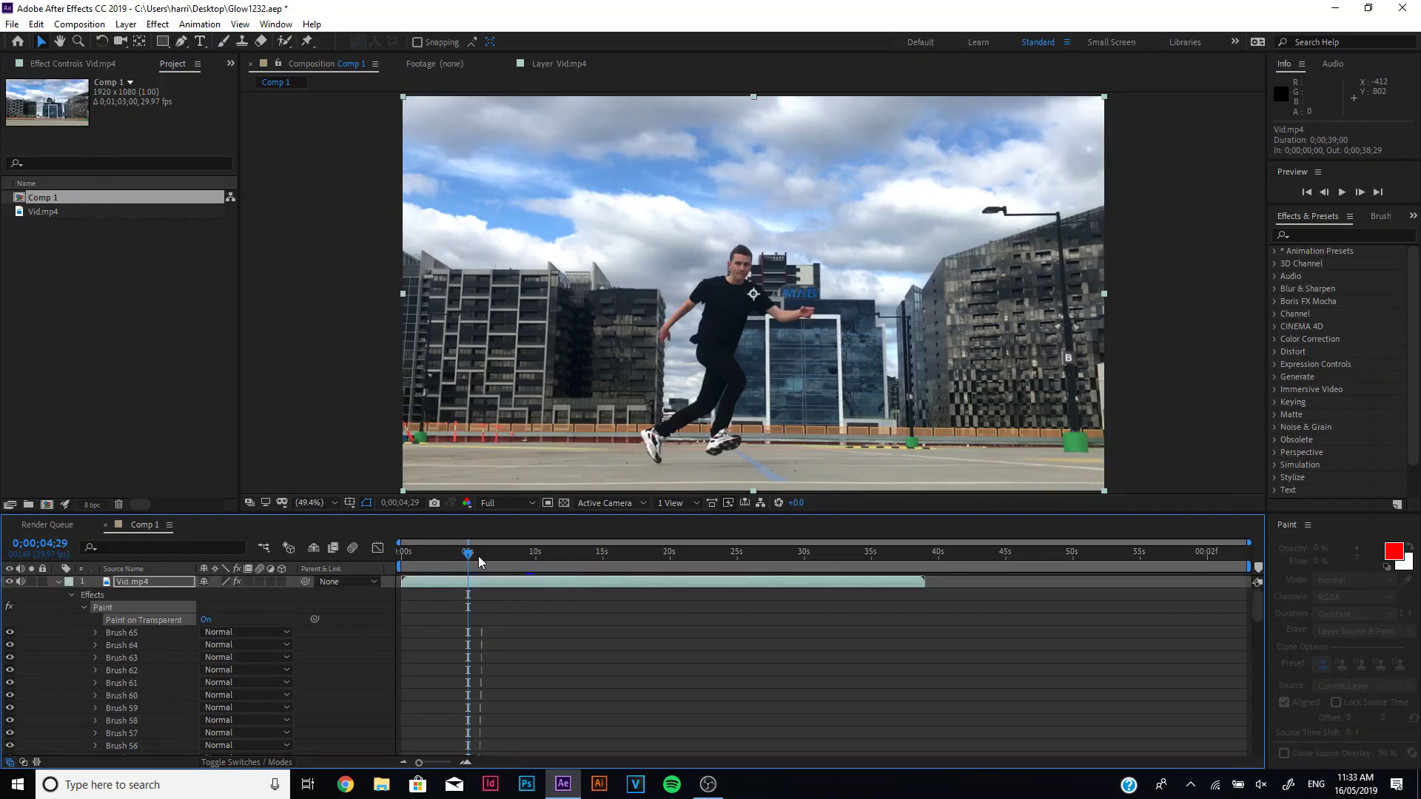
pyautogui.moveTo(480, 562); pyautogui.dragTo(477, 563)
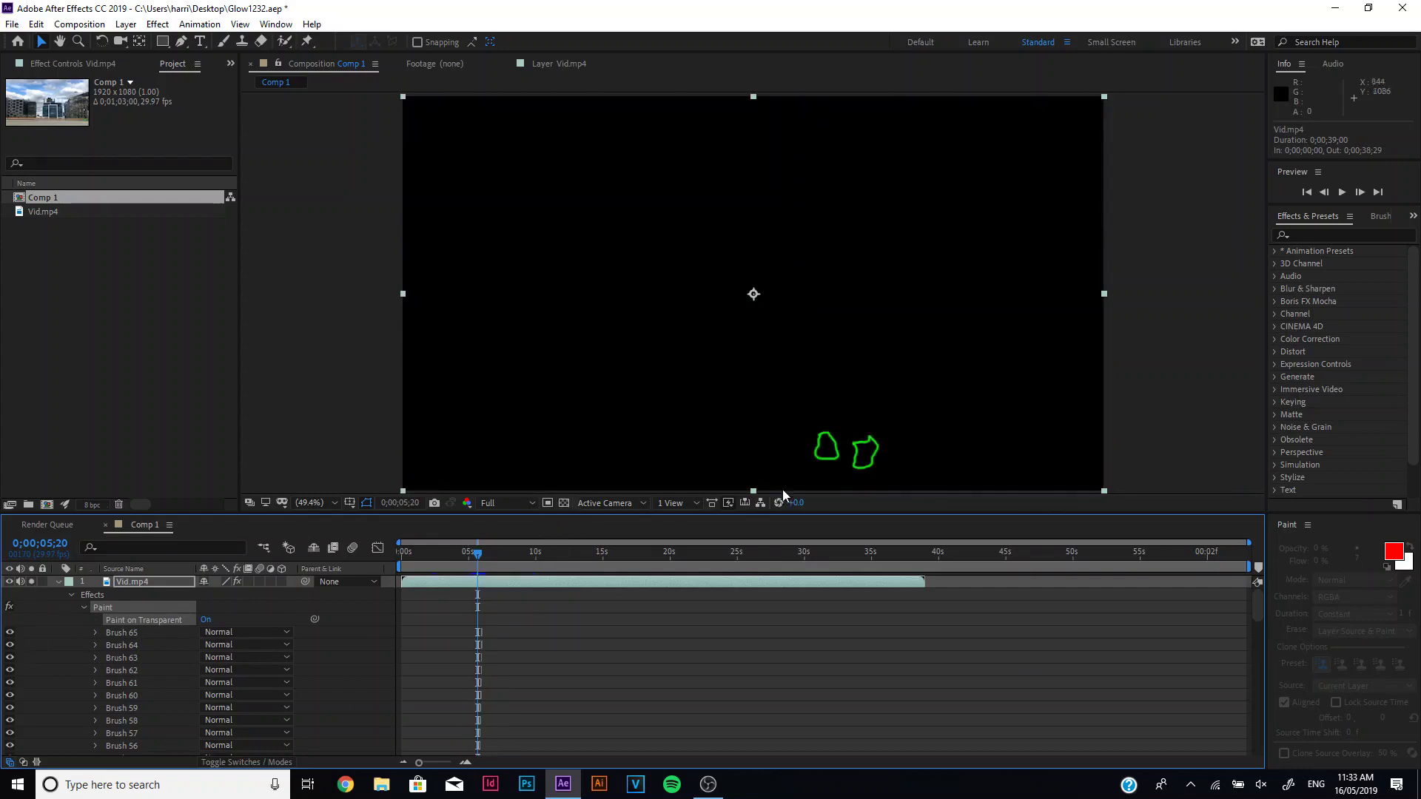
pyautogui.click(563, 502)
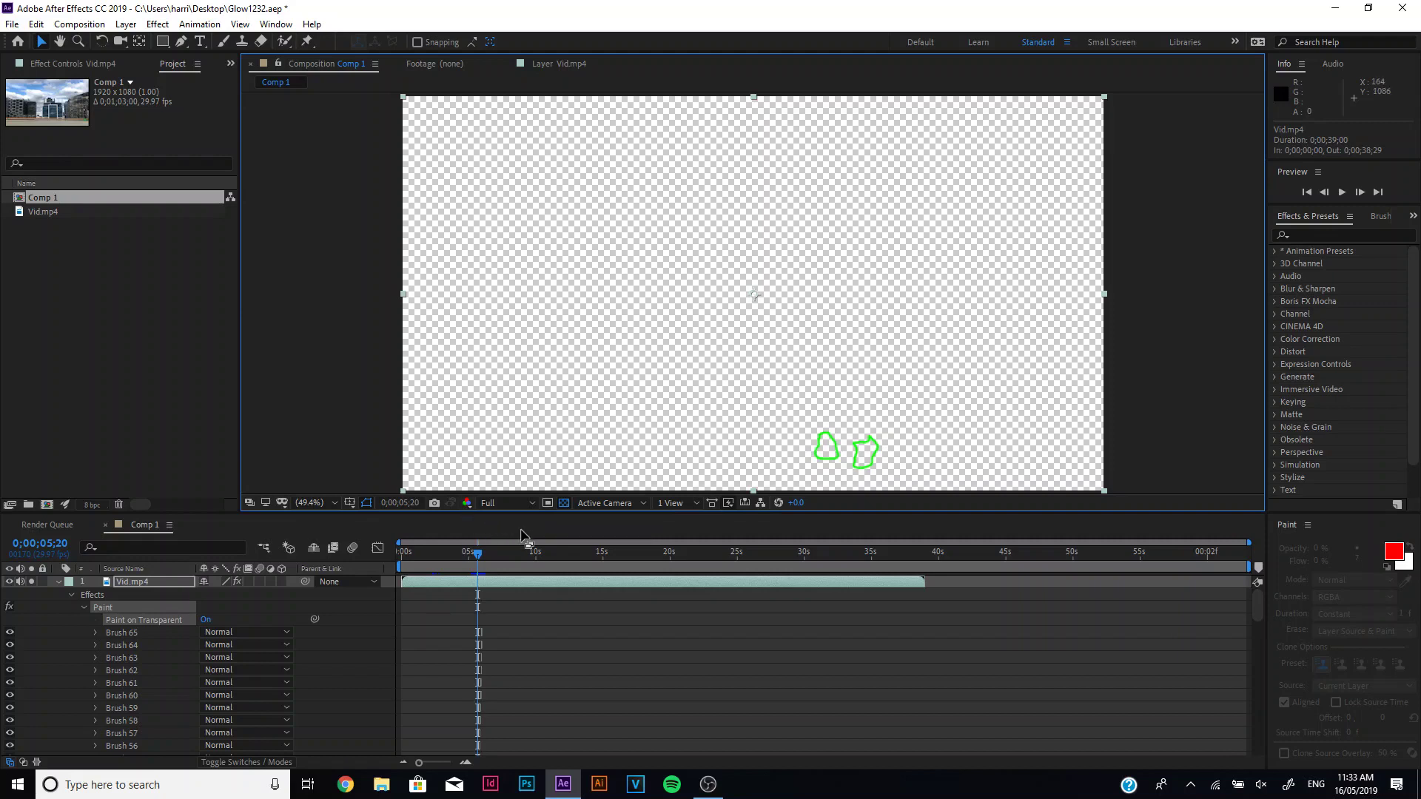
pyautogui.click(565, 503)
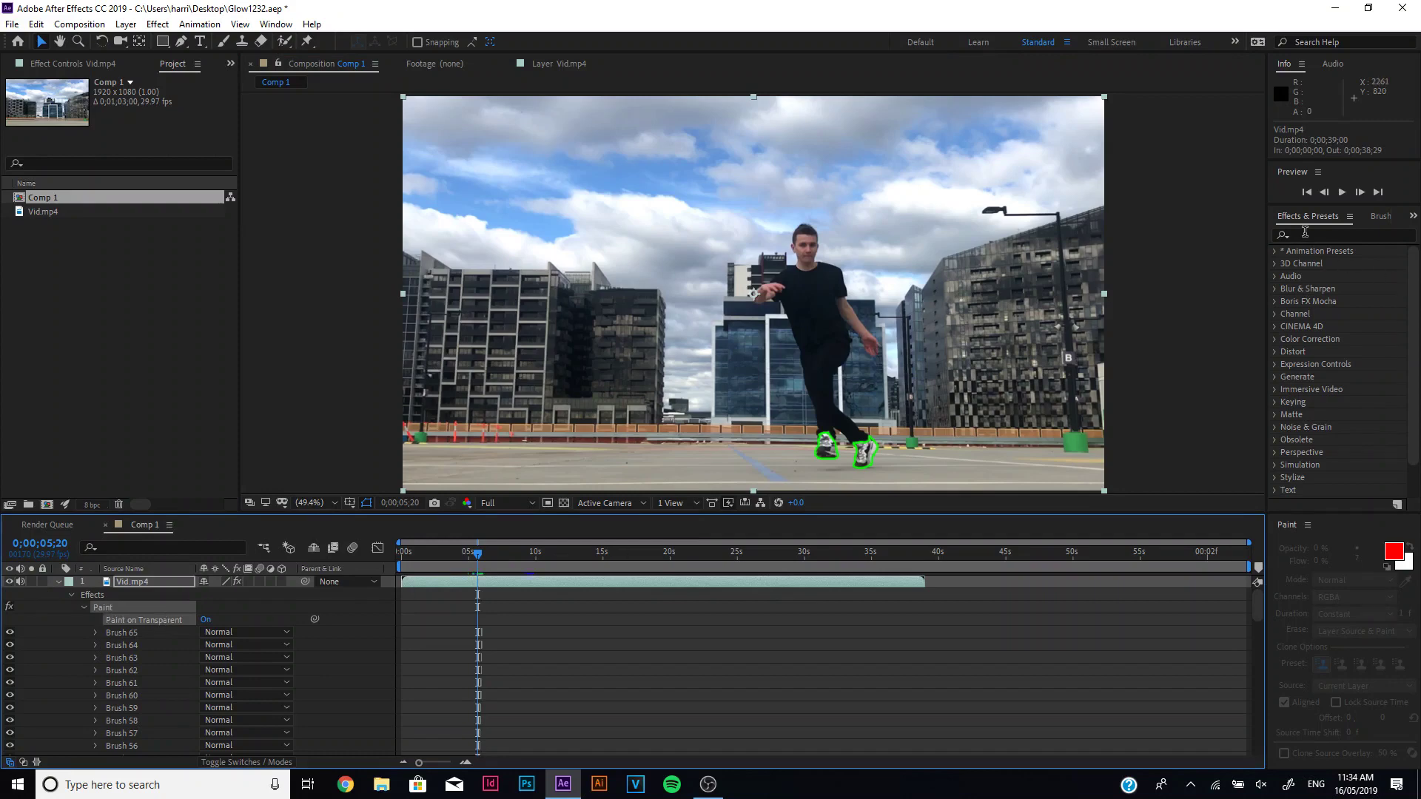
# - Apply Glow to the top Vid.mp4 layer with Glow Radius 21.0 and Glow Threshold 0%
pyautogui.click(157, 24)
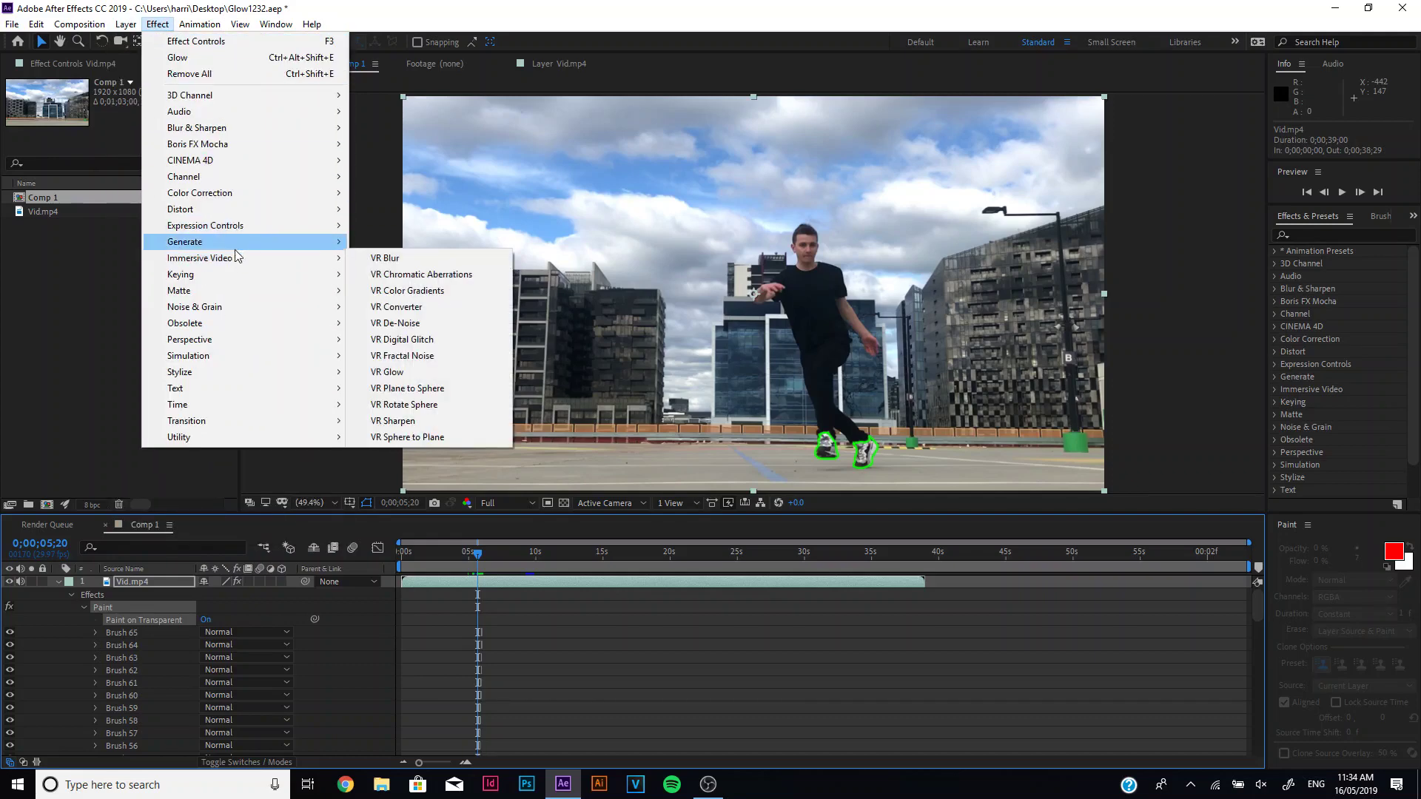
pyautogui.moveTo(239, 370)
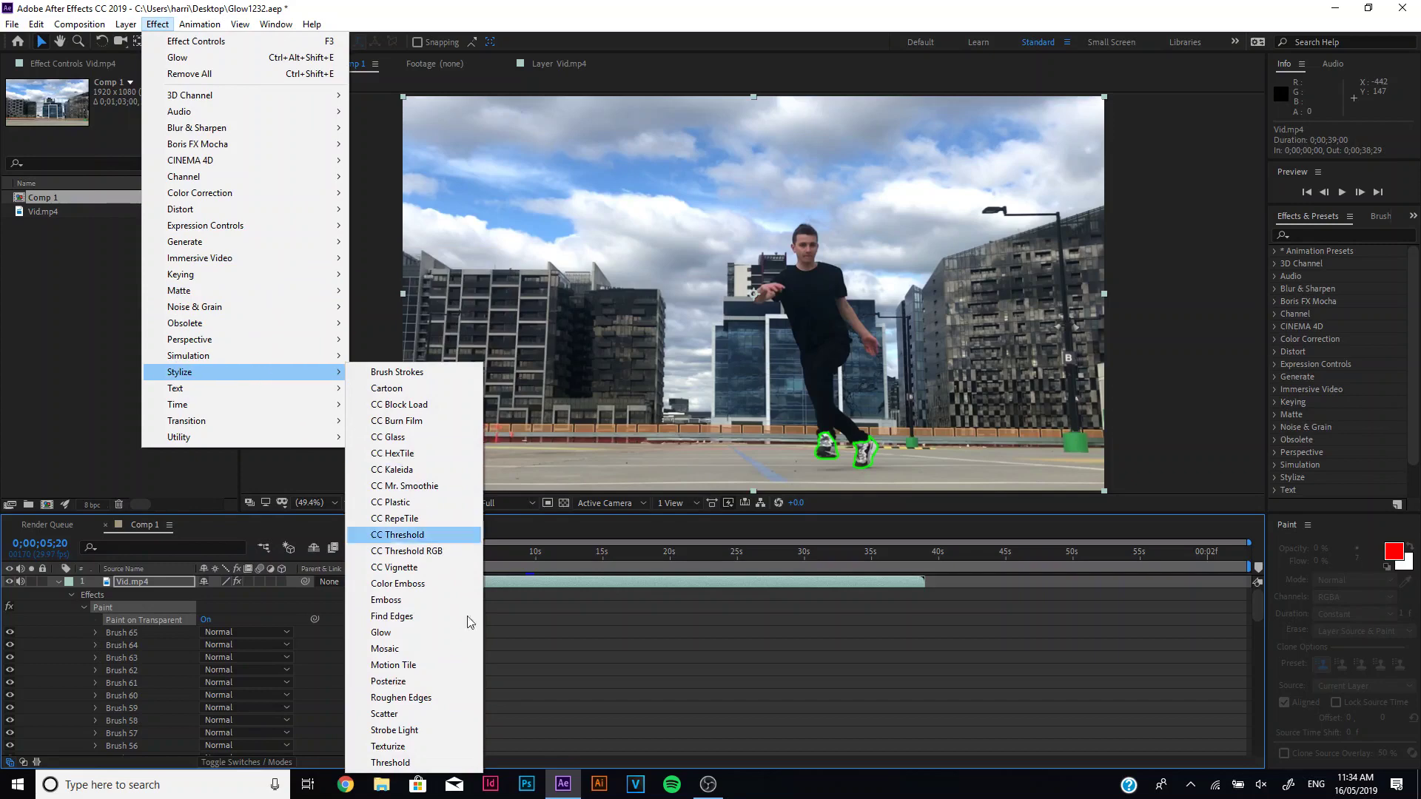
pyautogui.click(432, 636)
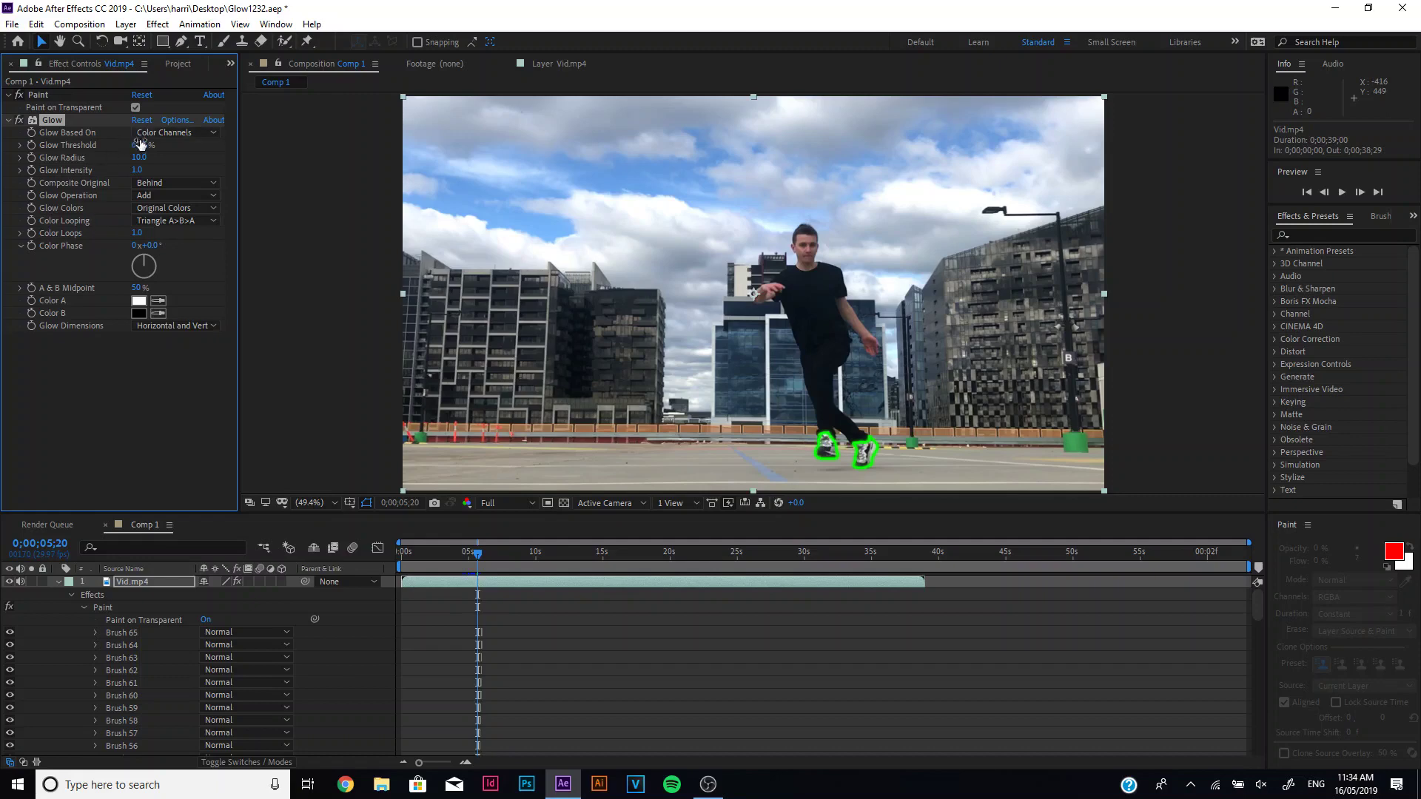
pyautogui.moveTo(139, 150); pyautogui.dragTo(4, 140)
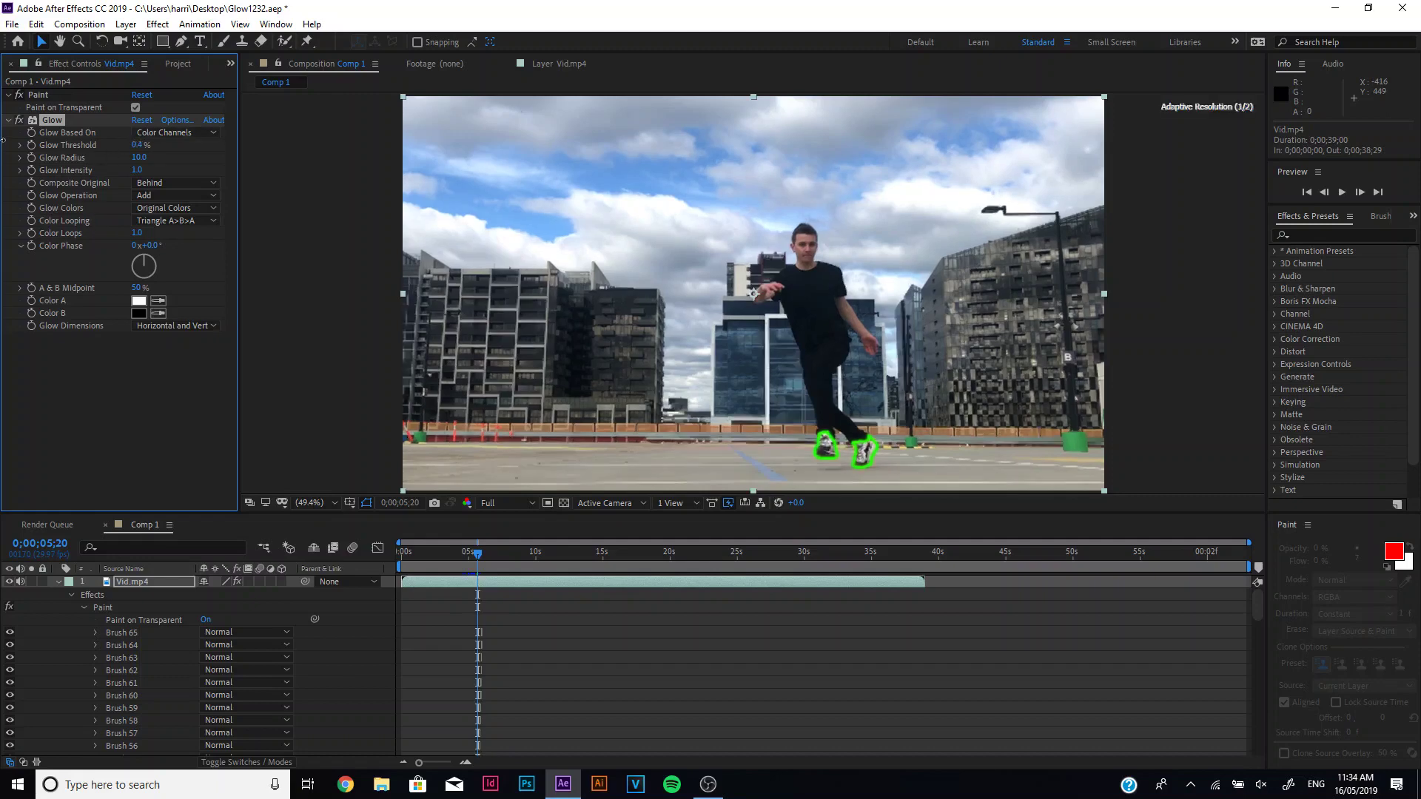
pyautogui.moveTo(138, 157); pyautogui.dragTo(166, 158)
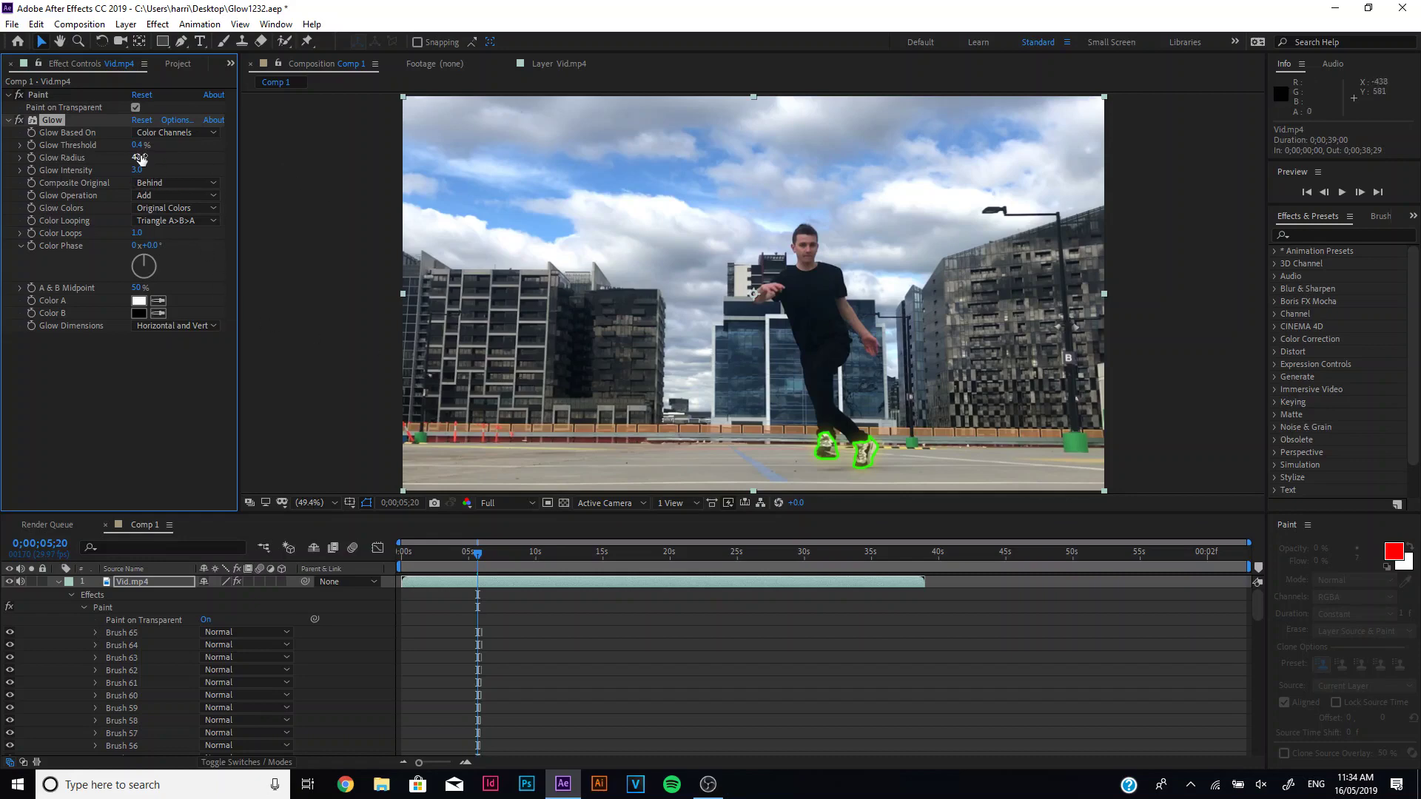
pyautogui.moveTo(140, 146); pyautogui.dragTo(138, 151)
# - Preview the glowing shoes around the 5-second mark, stopping at 0;00;05;09
pyautogui.moveTo(477, 566); pyautogui.dragTo(470, 555)
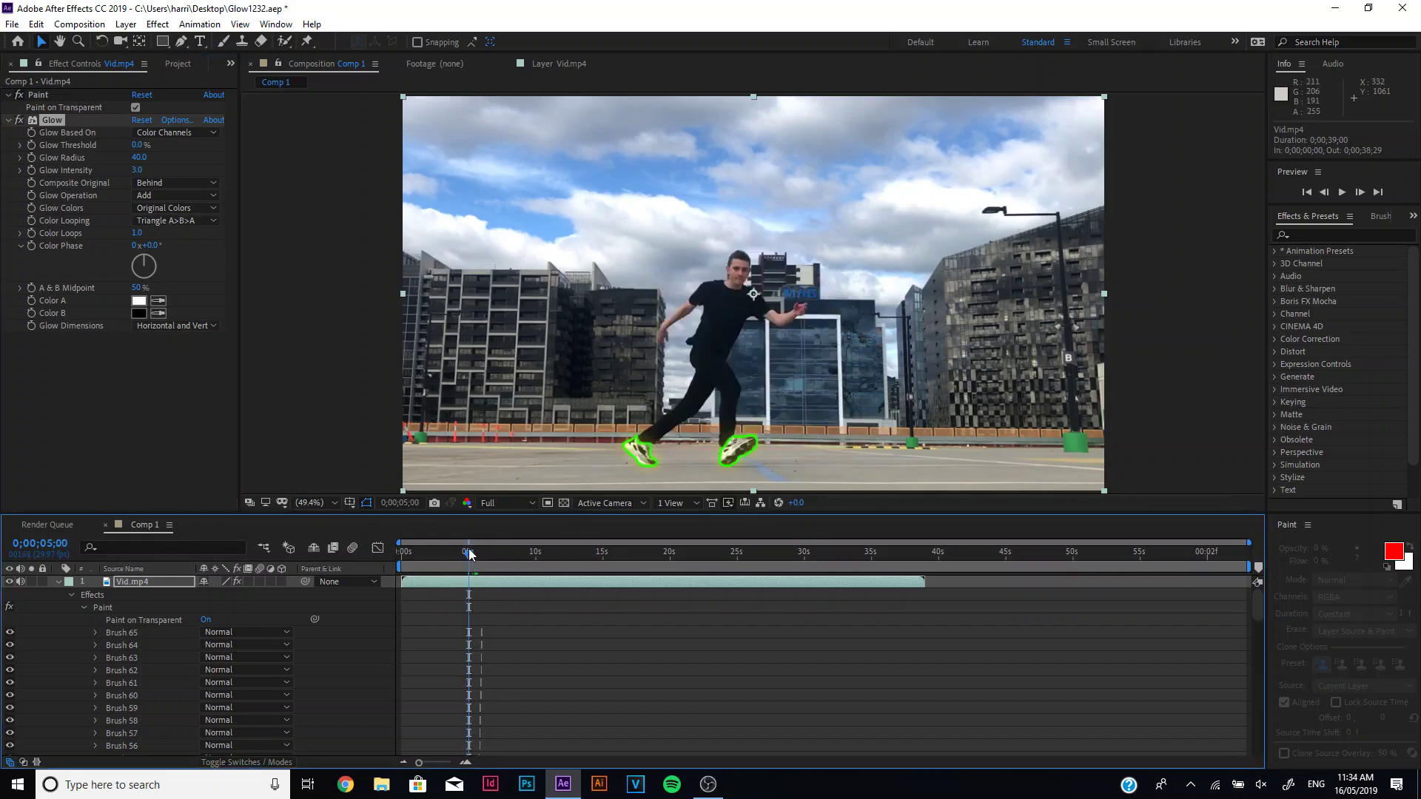
pyautogui.press('space')
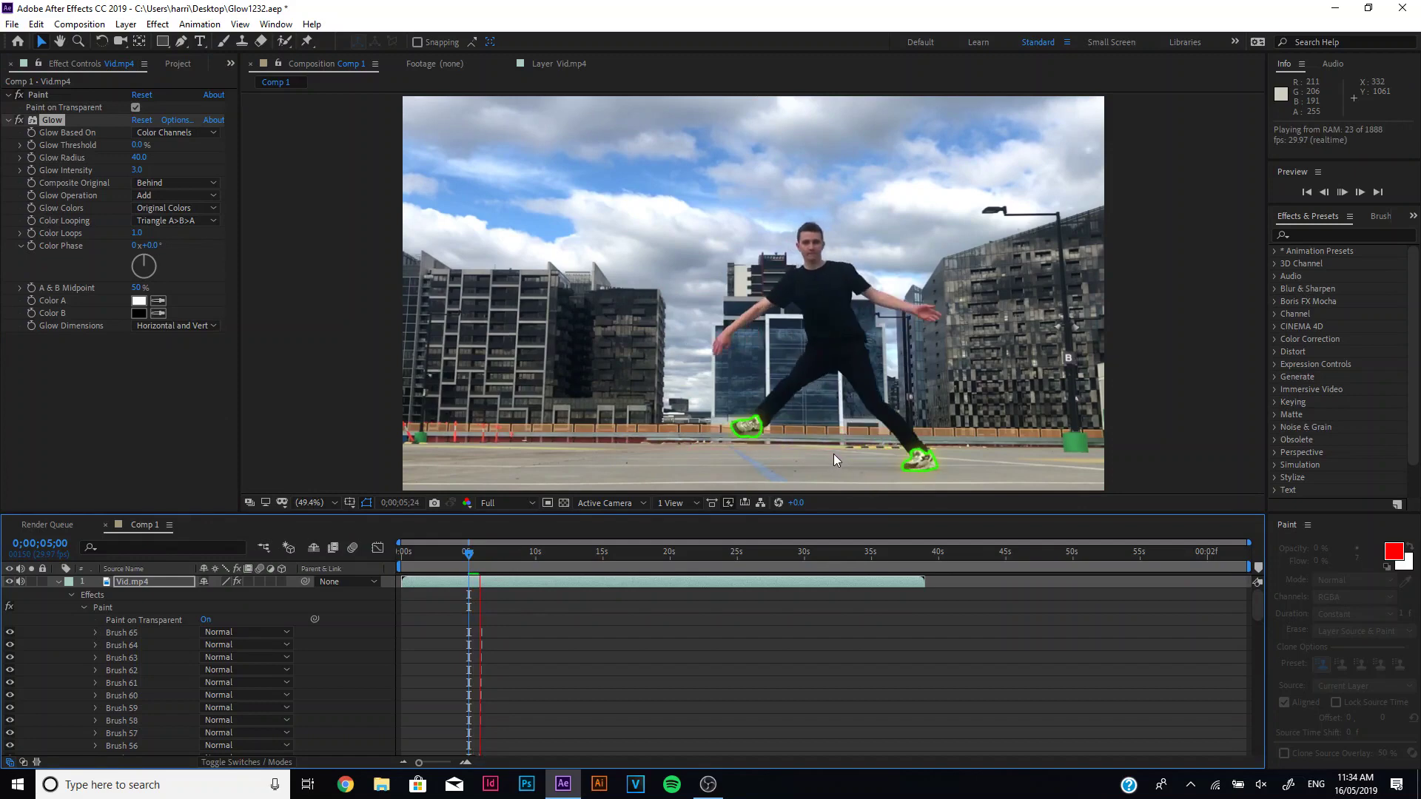
pyautogui.press('space')
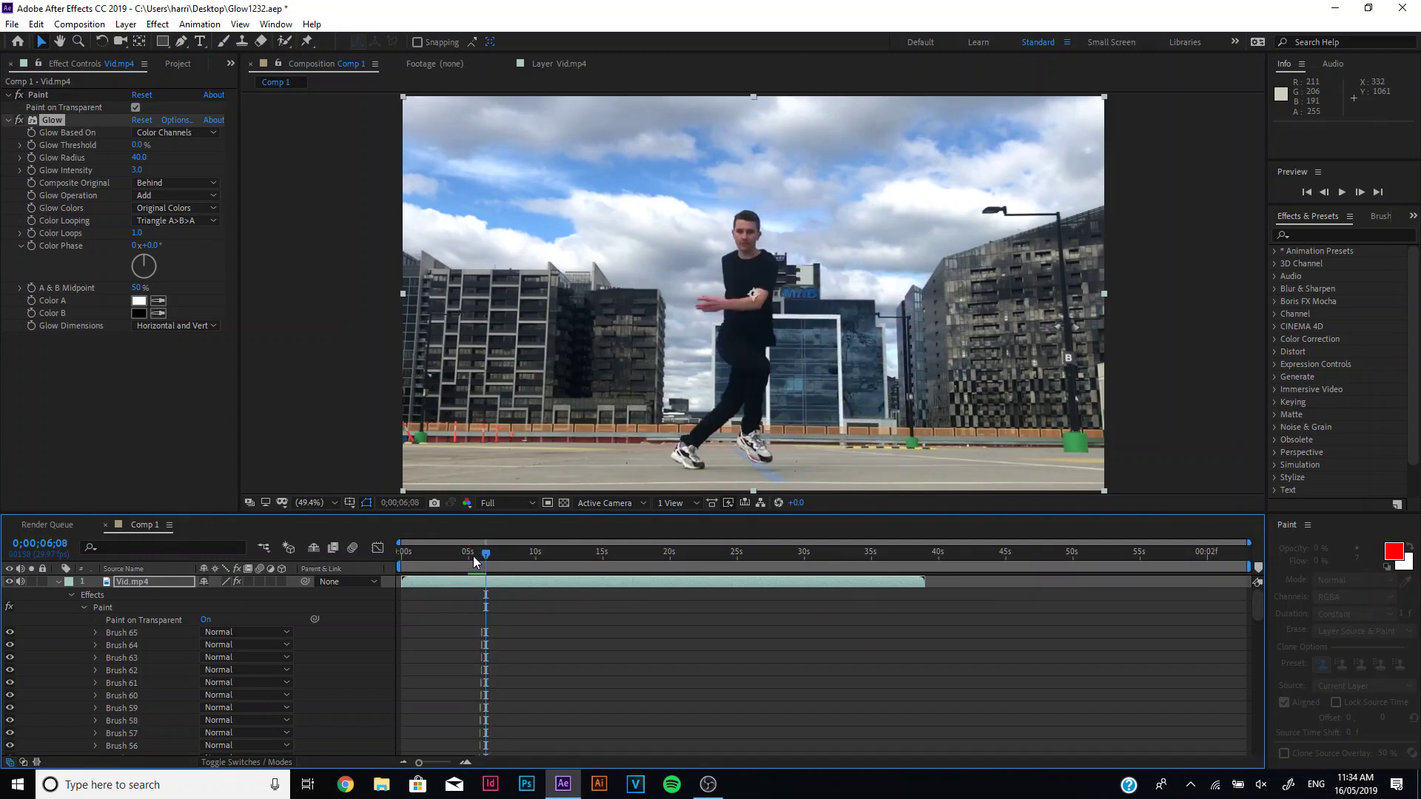
pyautogui.moveTo(474, 557); pyautogui.dragTo(468, 553)
pyautogui.press('space')
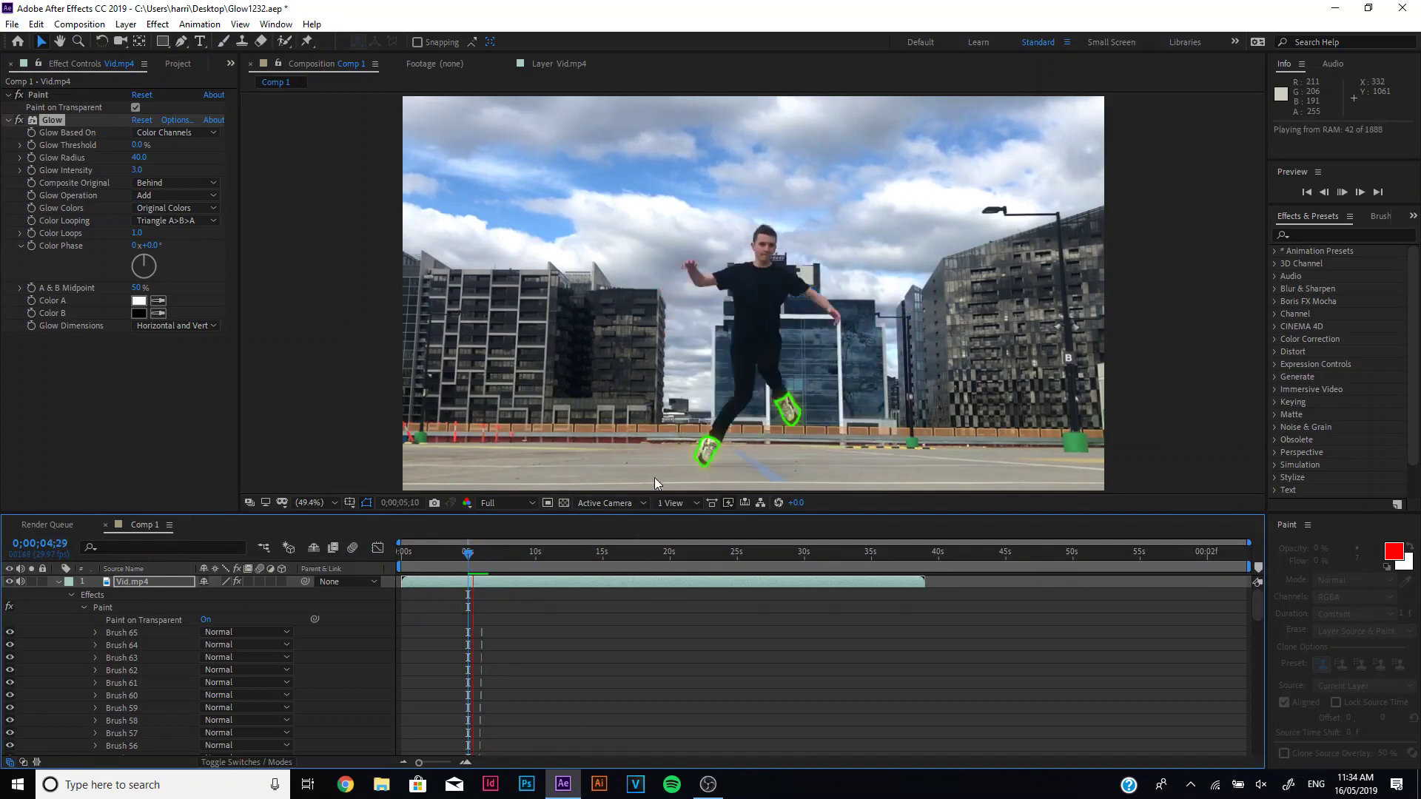
pyautogui.press('space')
pyautogui.click(476, 557)
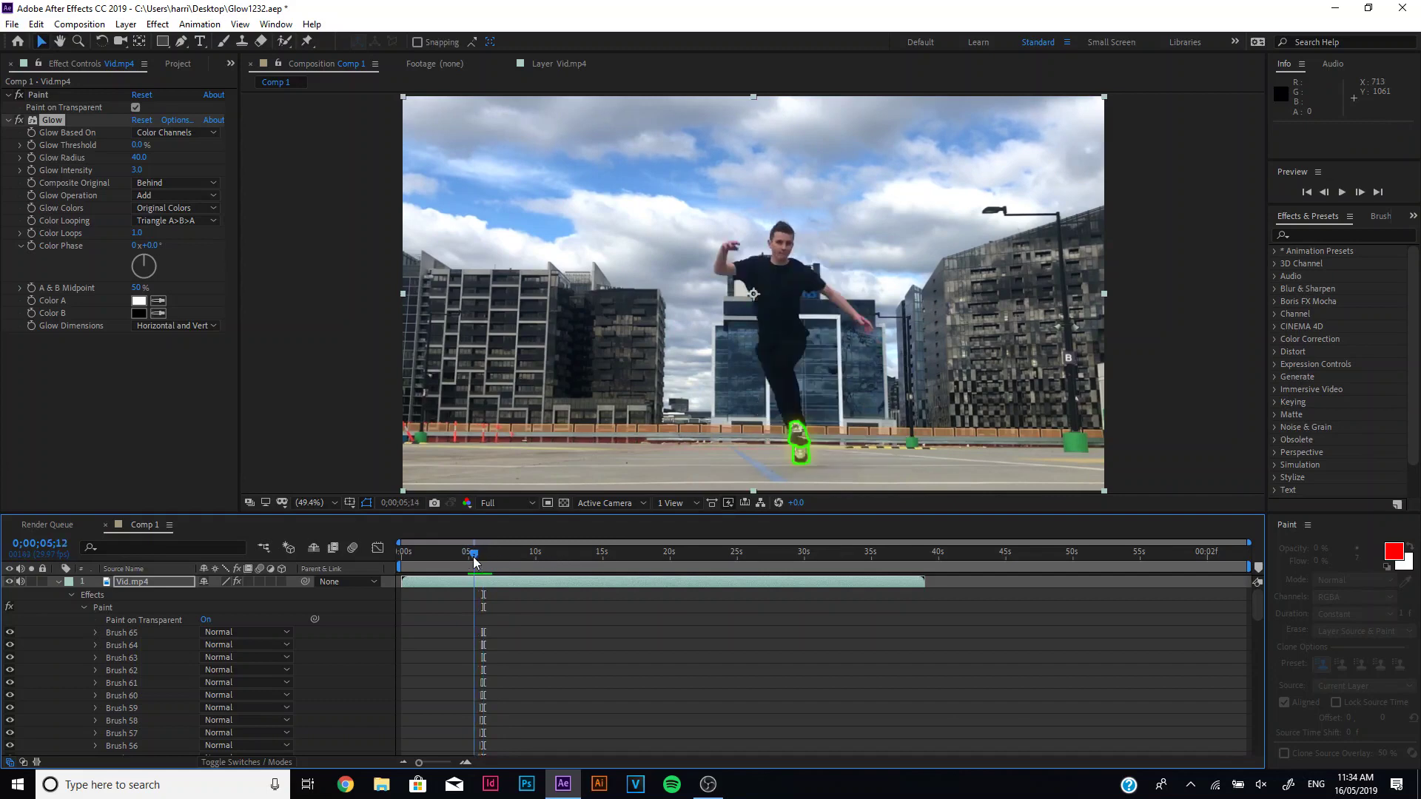
pyautogui.moveTo(474, 560); pyautogui.dragTo(472, 560)
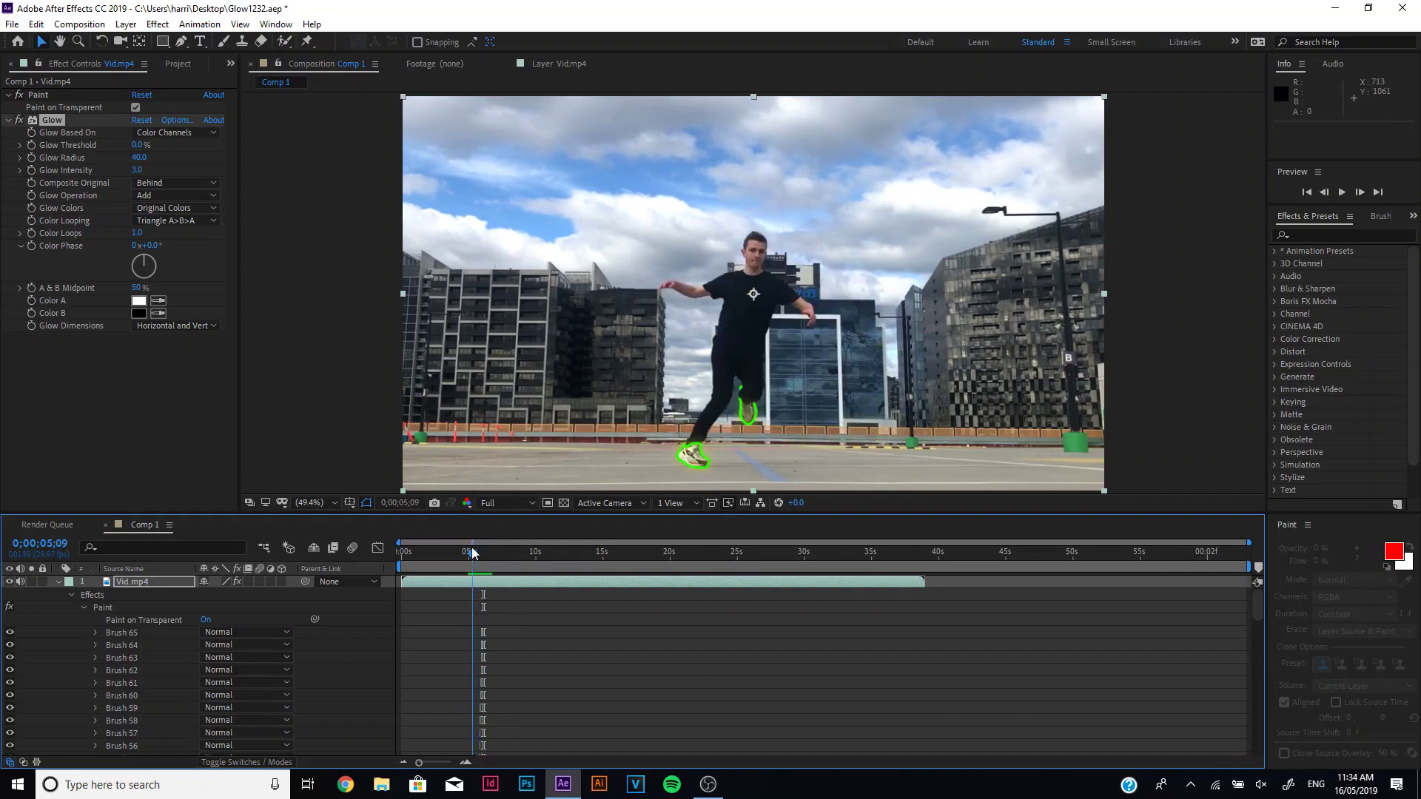
pyautogui.click(74, 119)
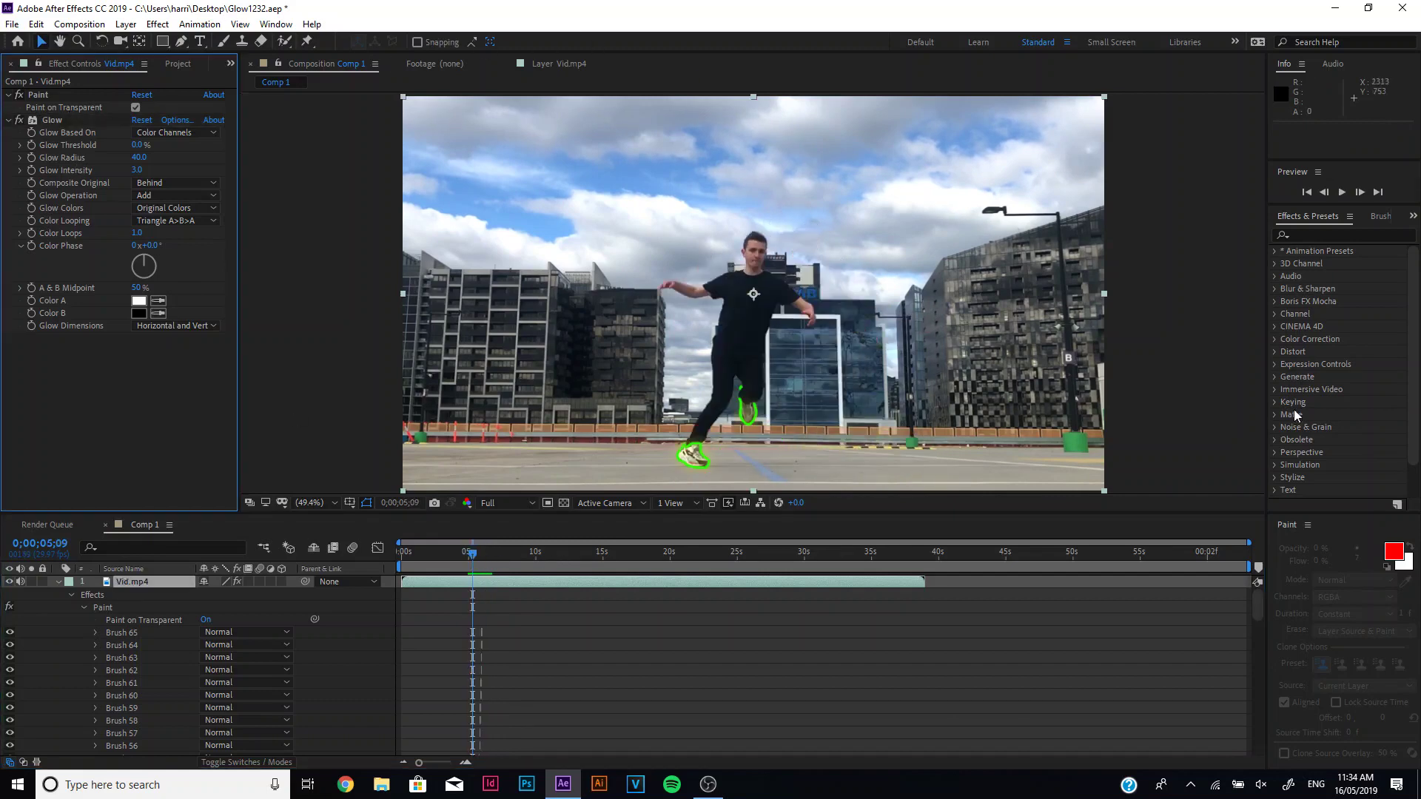
# - Add a second Glow from Effect > Stylize and then delete it
pyautogui.click(158, 24)
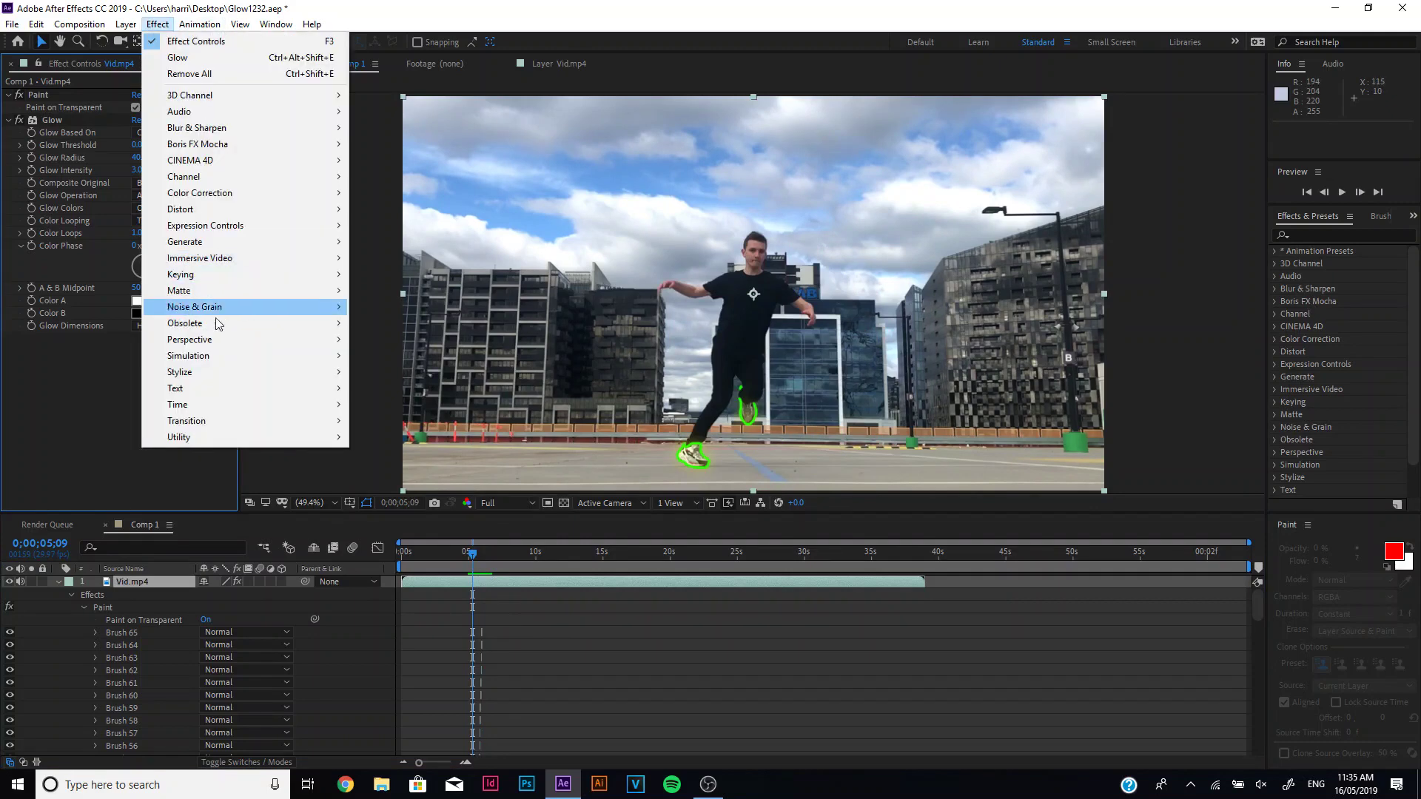
pyautogui.moveTo(194, 372)
pyautogui.click(425, 633)
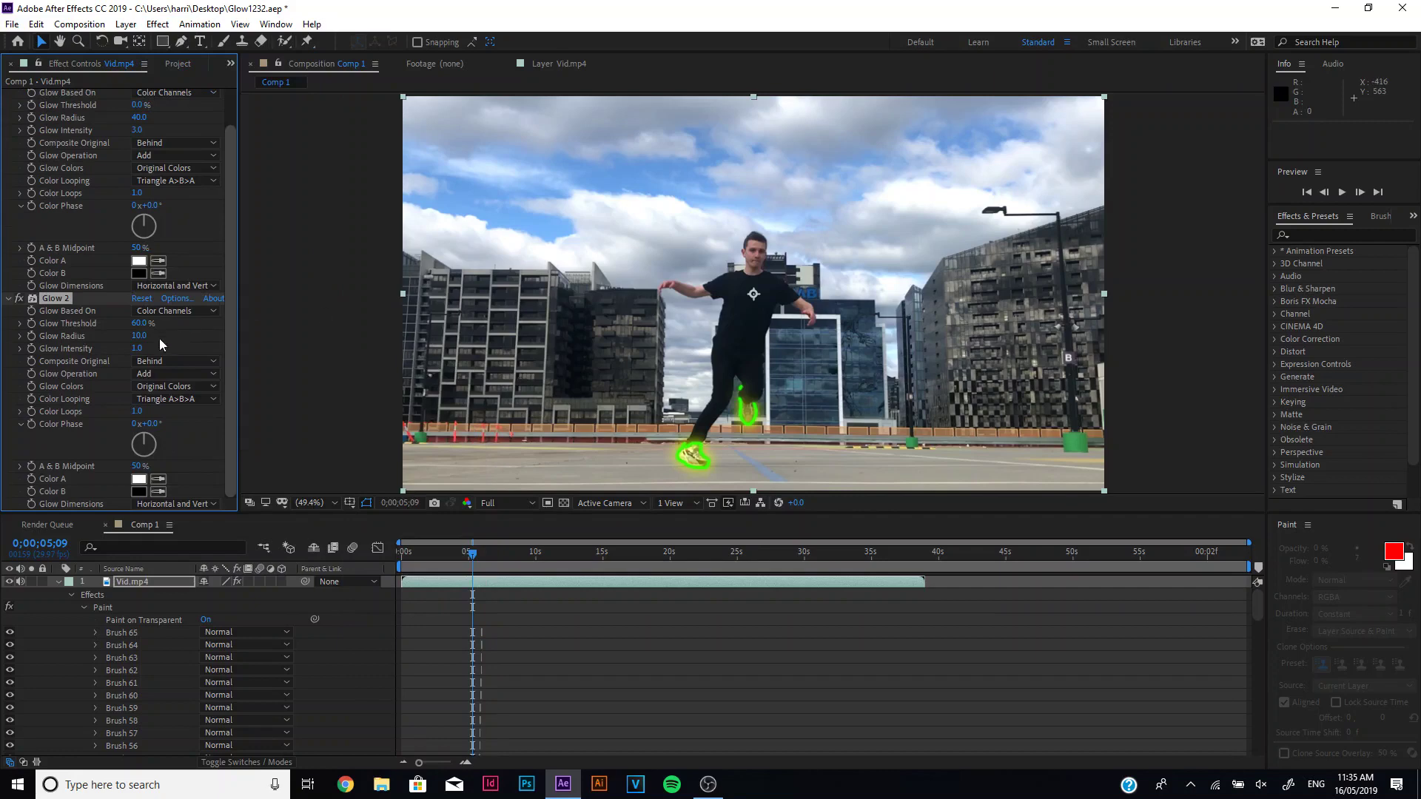
pyautogui.press('Delete')
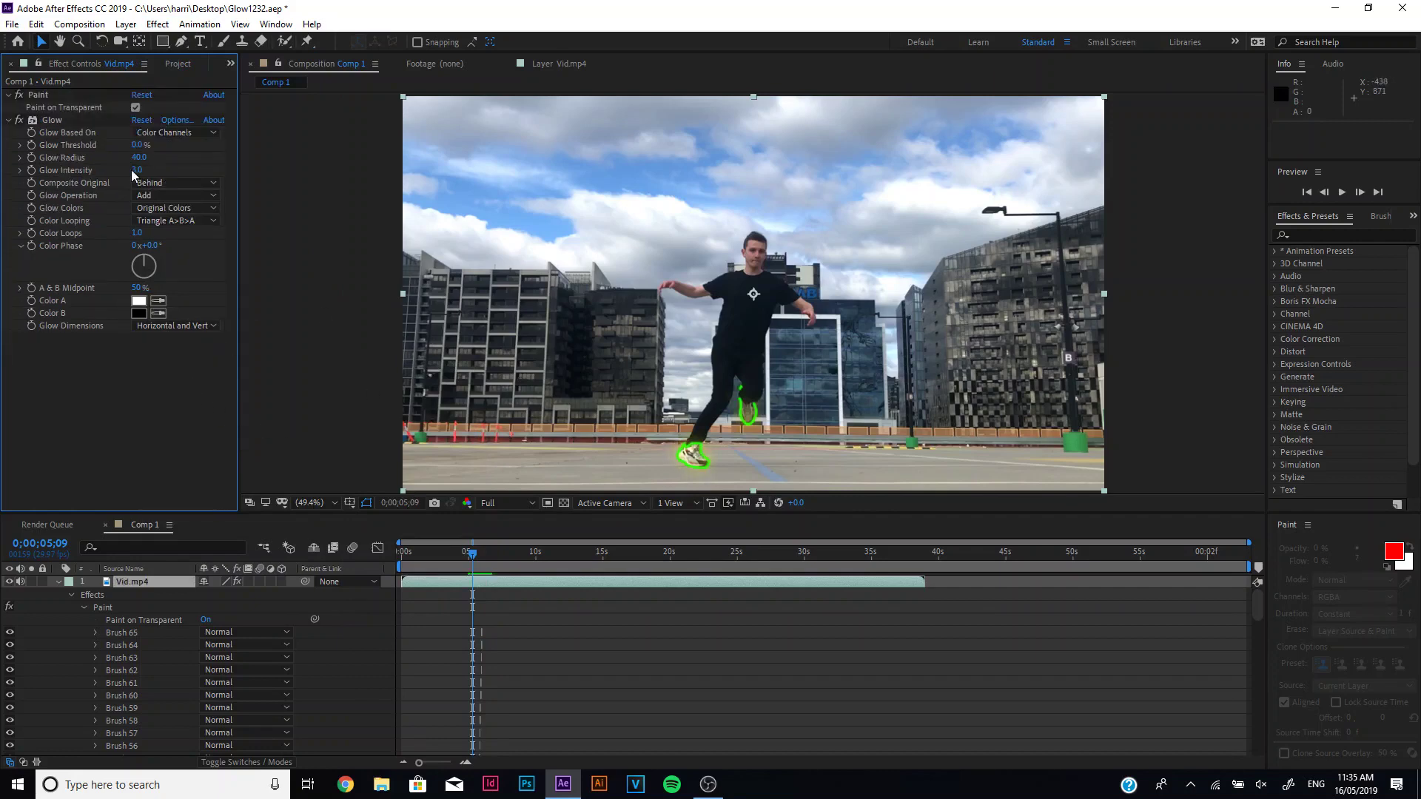
# - Retune the Glow to radius 32 and intensity 4.3
pyautogui.moveTo(139, 170); pyautogui.dragTo(258, 174)
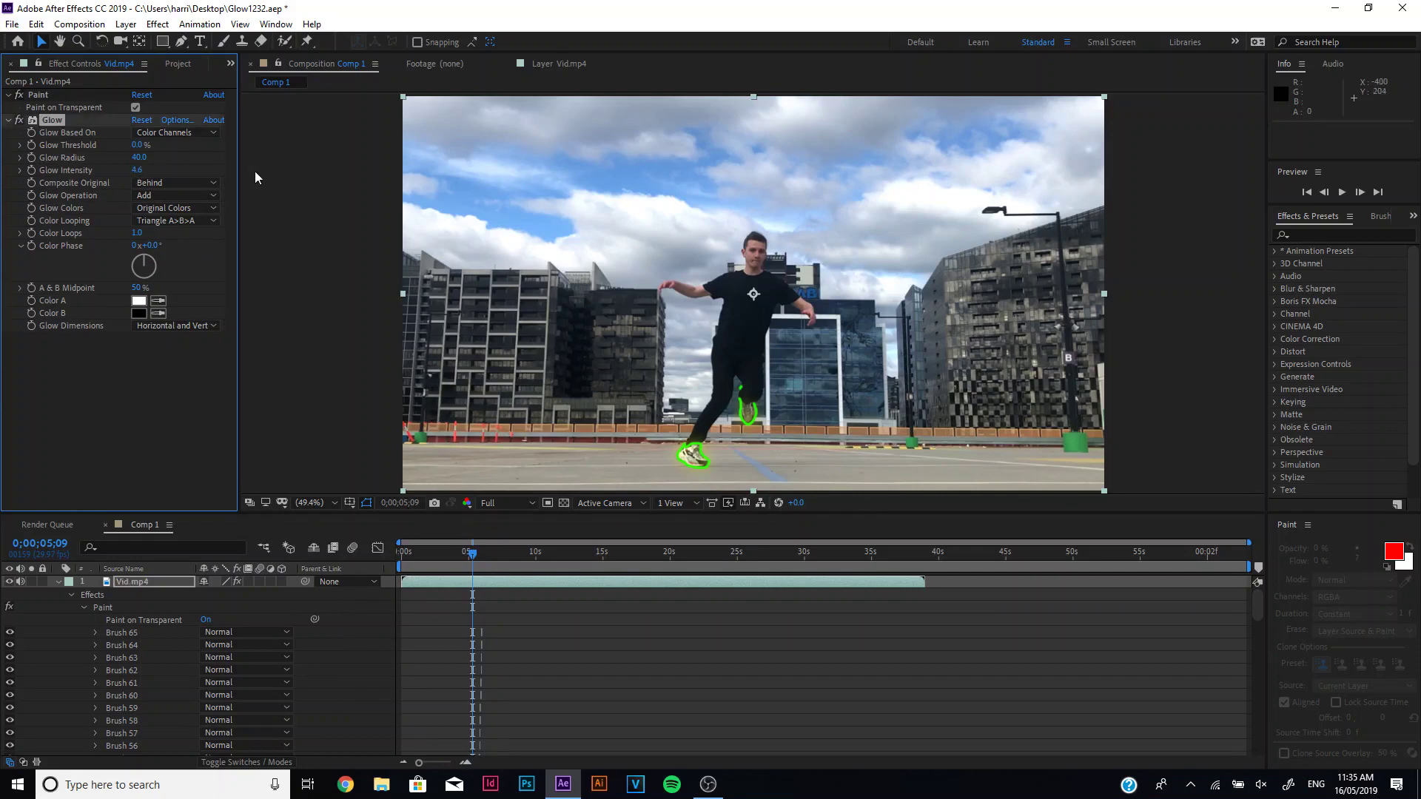
pyautogui.moveTo(139, 158); pyautogui.dragTo(175, 162)
pyautogui.moveTo(67, 158); pyautogui.dragTo(101, 161)
pyautogui.moveTo(139, 145)
pyautogui.mouseDown()
pyautogui.moveTo(187, 149)
pyautogui.moveTo(89, 147)
pyautogui.moveTo(157, 157)
pyautogui.mouseUp()
pyautogui.moveTo(138, 170); pyautogui.dragTo(119, 172)
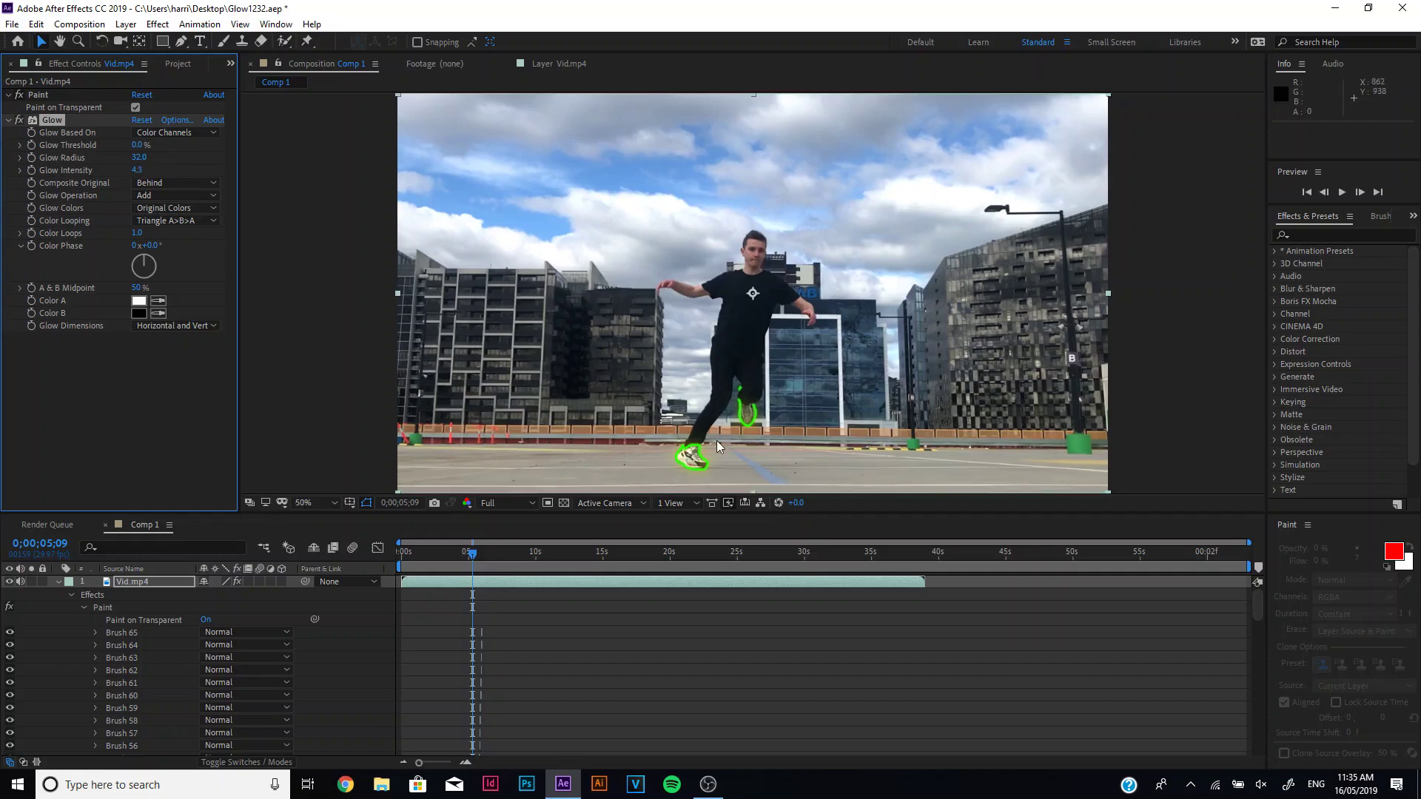
# - Zoom the viewer to 200% and pan so both glowing shoes fill the view
pyautogui.press('/')
pyautogui.moveTo(716, 442); pyautogui.dragTo(737, 257)
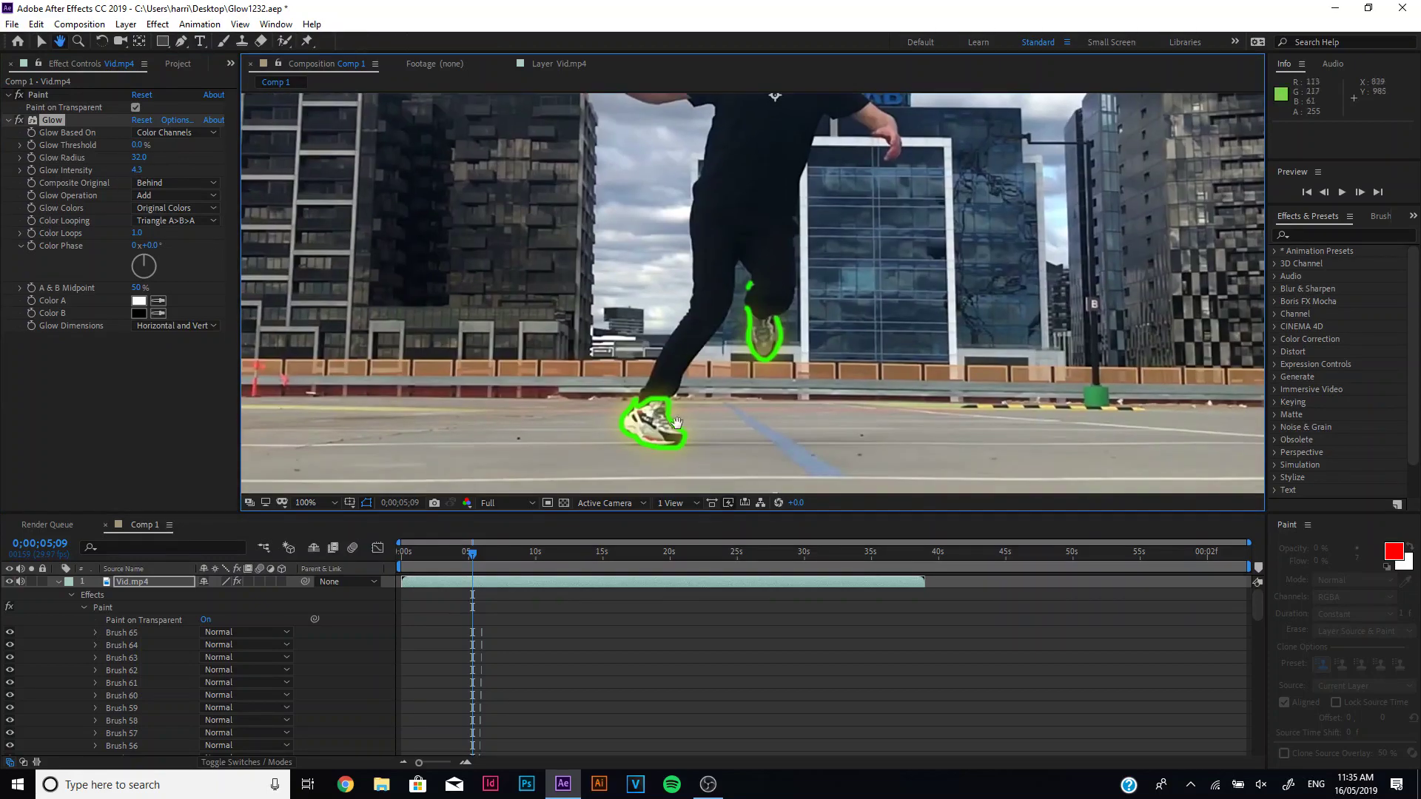
pyautogui.press('.')
pyautogui.moveTo(514, 463); pyautogui.dragTo(584, 304)
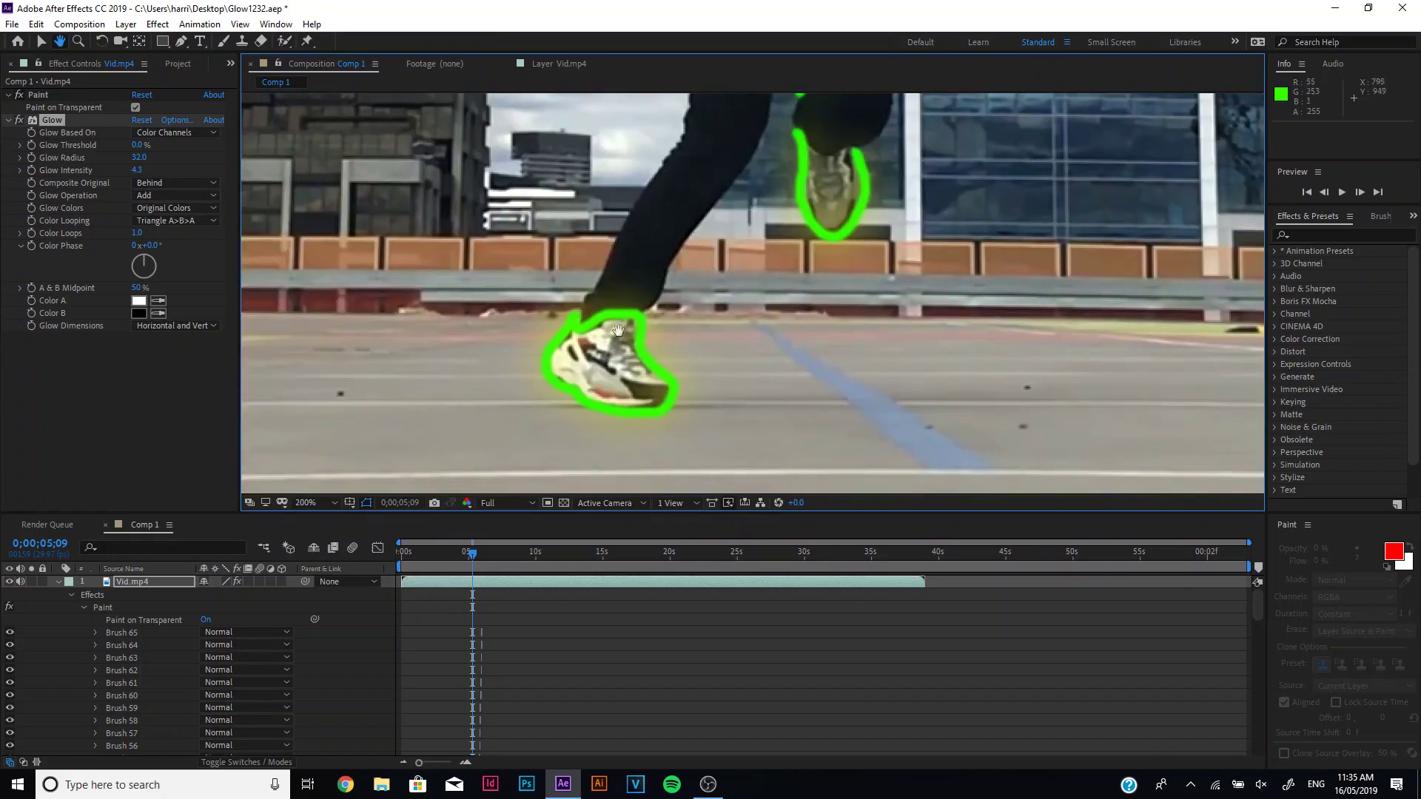
pyautogui.click(151, 28)
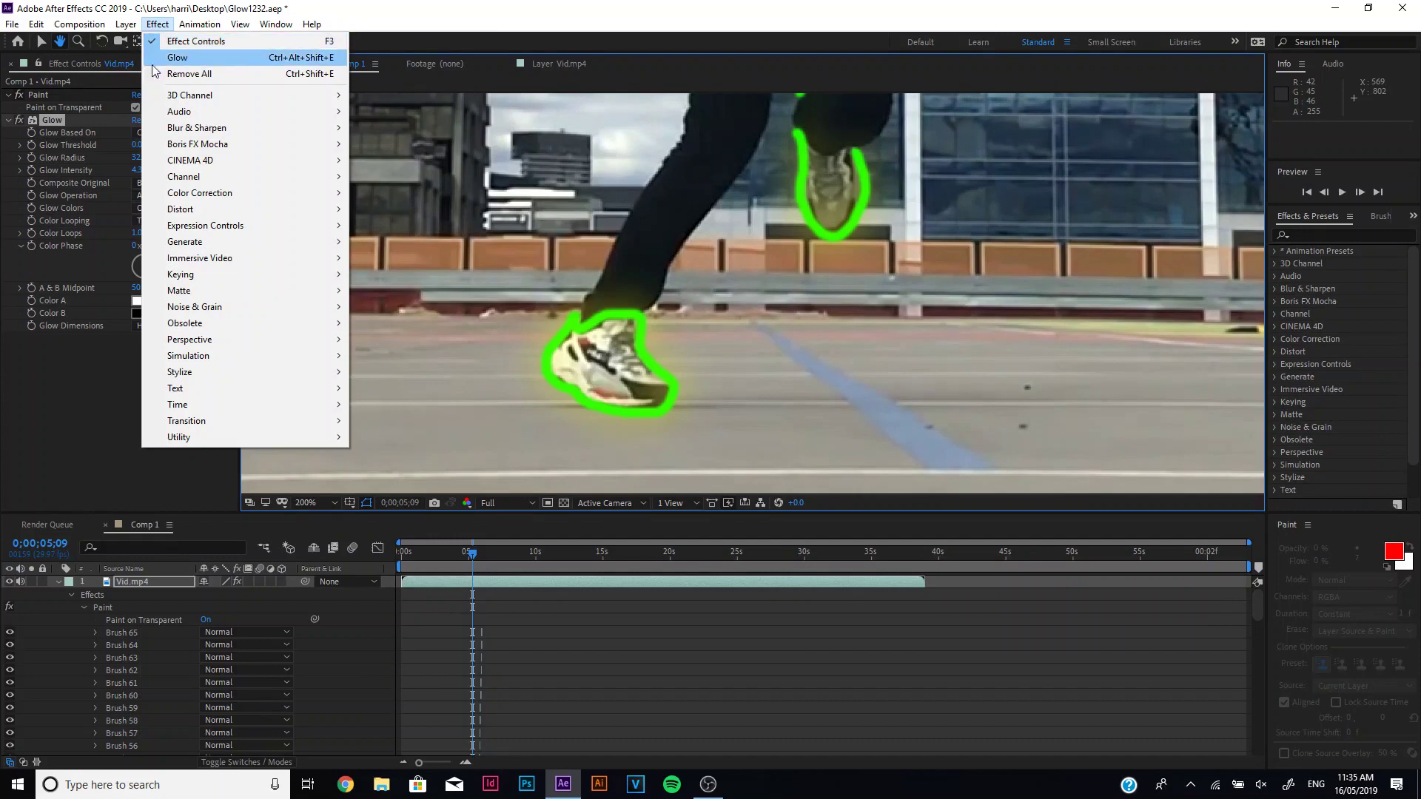
# - Apply Simple Choker to the top Vid.mp4 layer with Choke Matte at -0.84
pyautogui.moveTo(239, 295)
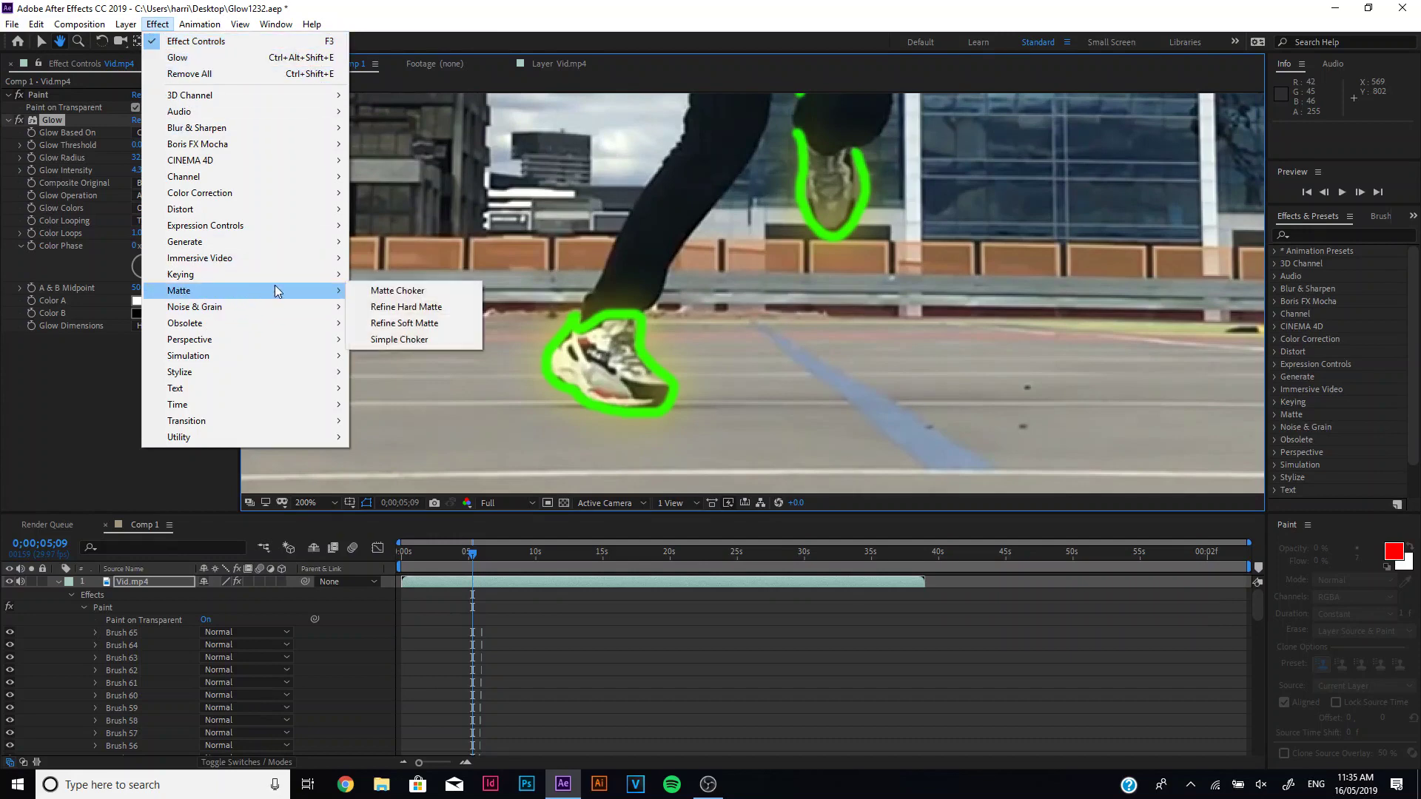
pyautogui.click(426, 340)
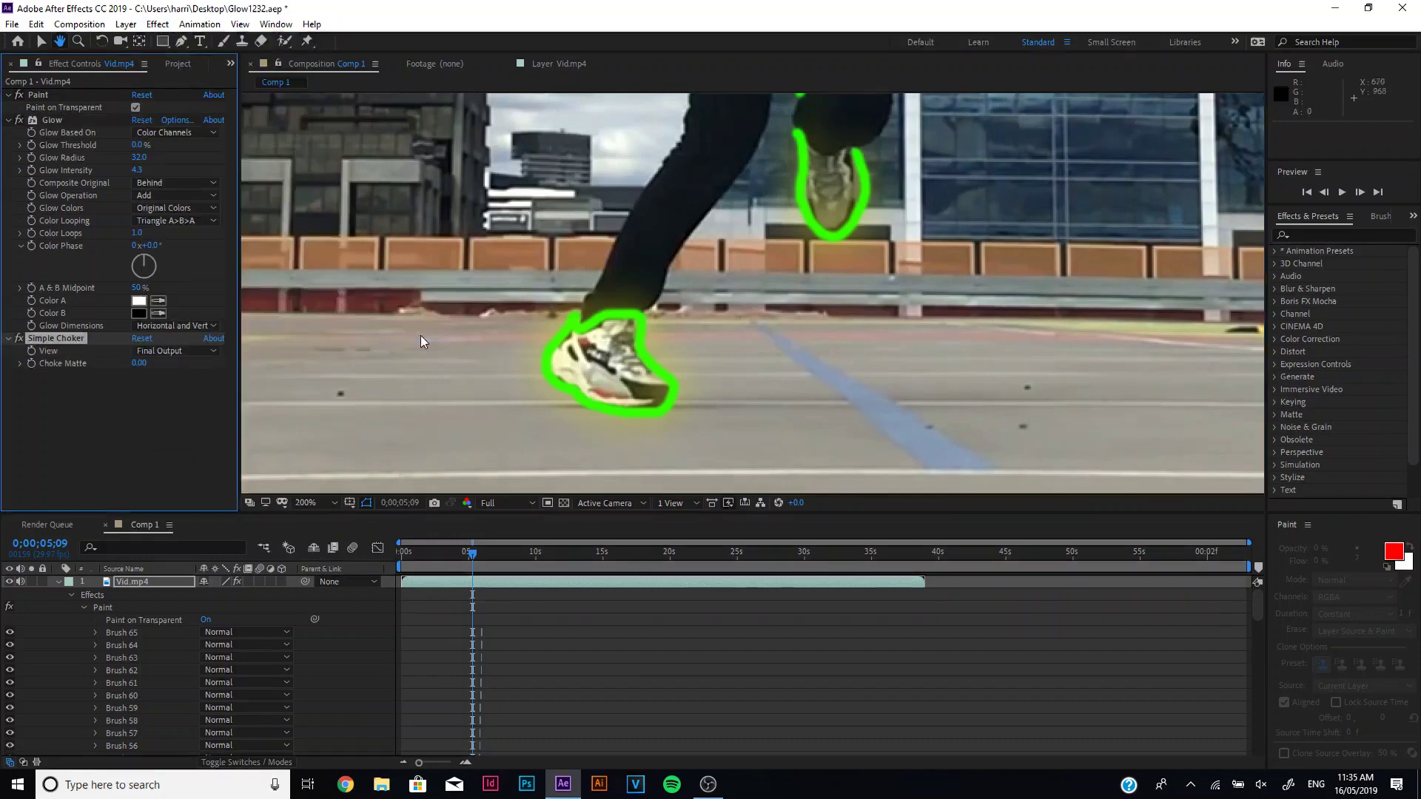
pyautogui.click(21, 364)
pyautogui.moveTo(123, 390); pyautogui.dragTo(119, 390)
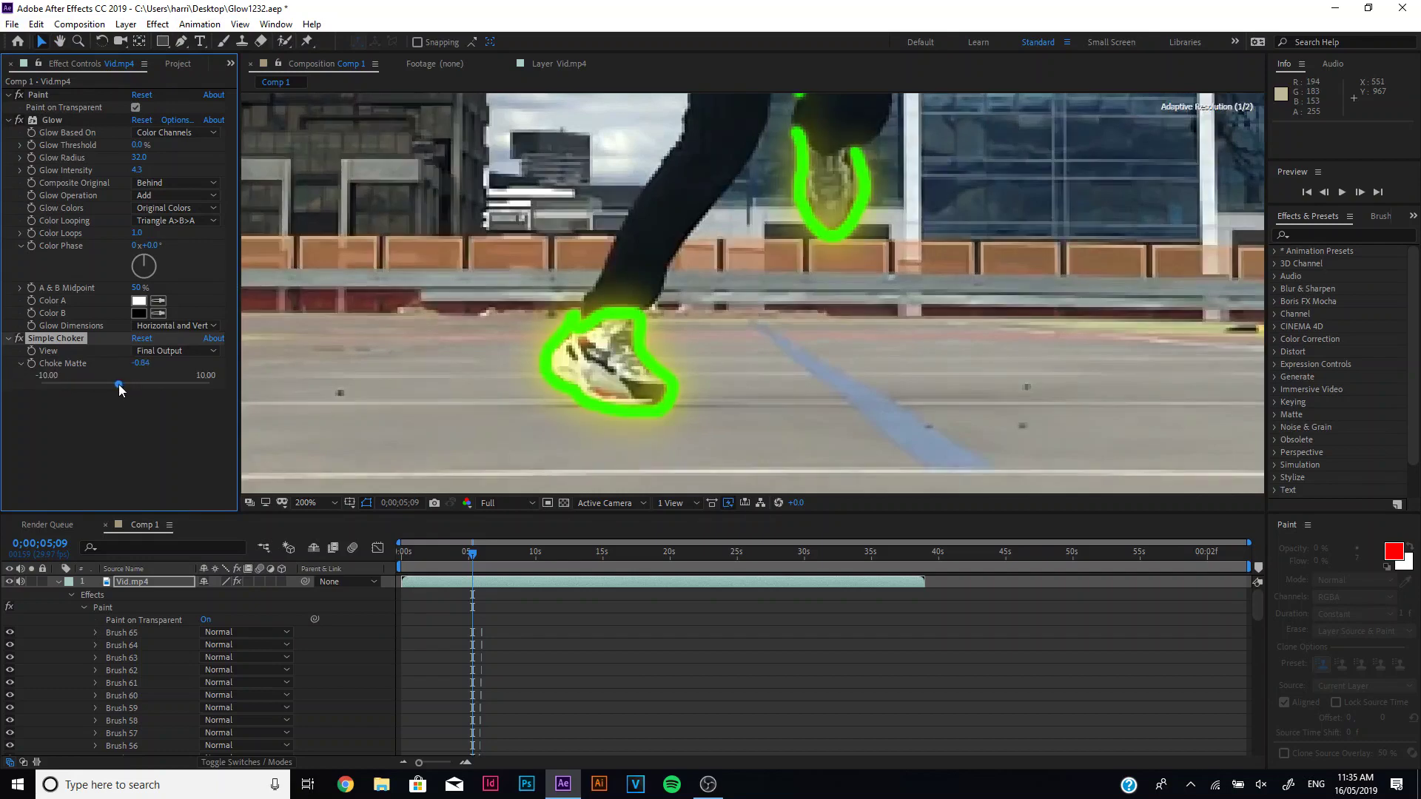
pyautogui.scroll(-4, 592, 310)
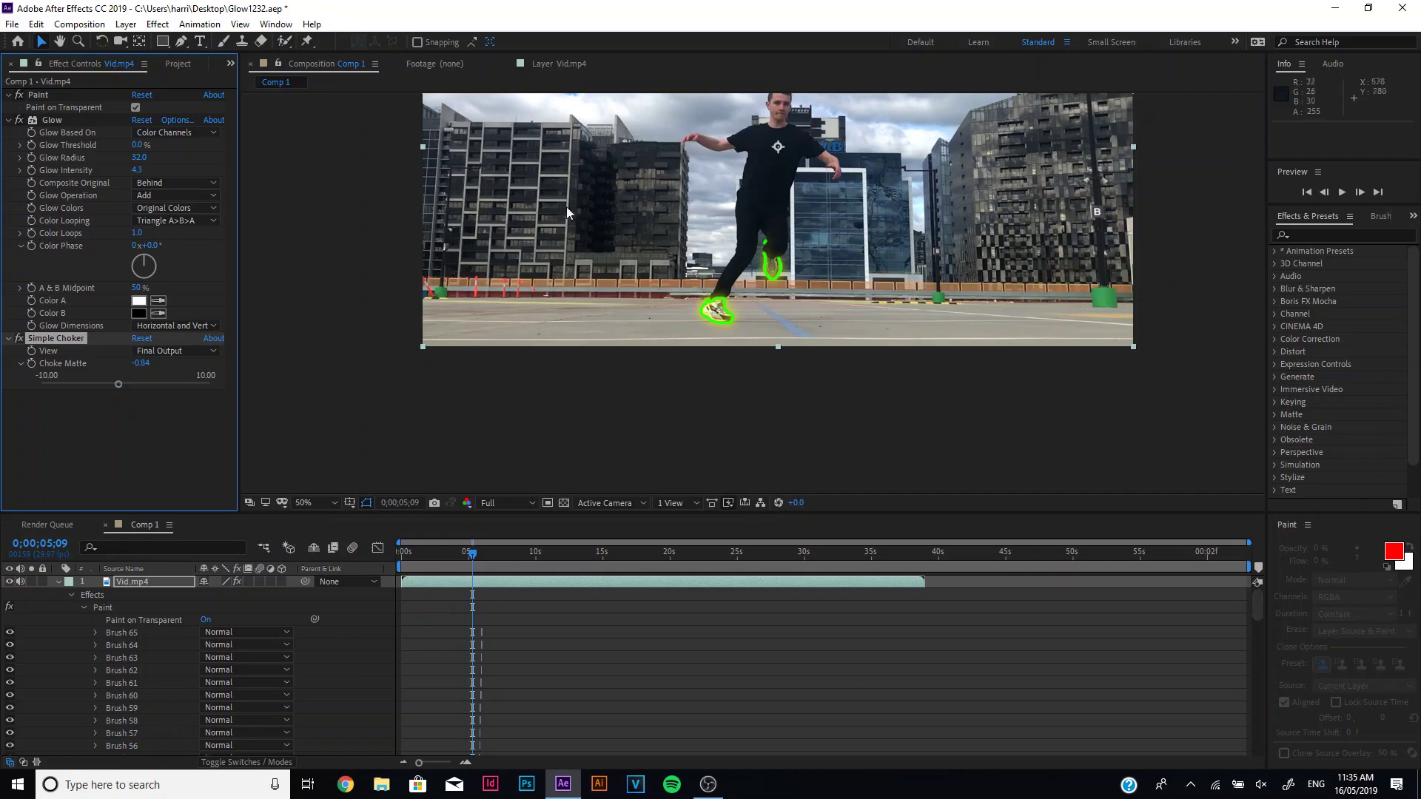
pyautogui.click(158, 25)
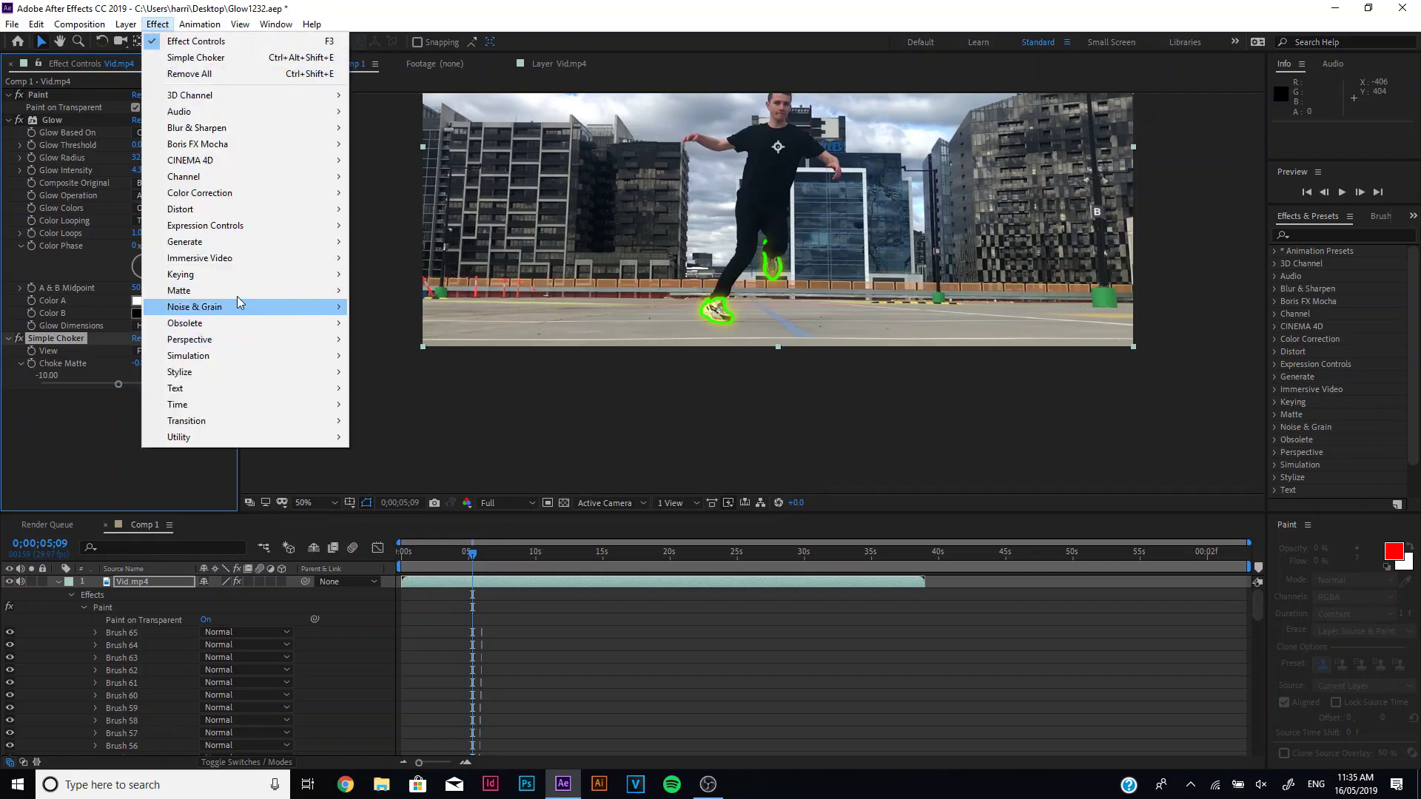
# - Add Brush Strokes to the top Vid.mp4 layer with Brush Size 2.3, then check frame 0;00;04;24
pyautogui.moveTo(214, 372)
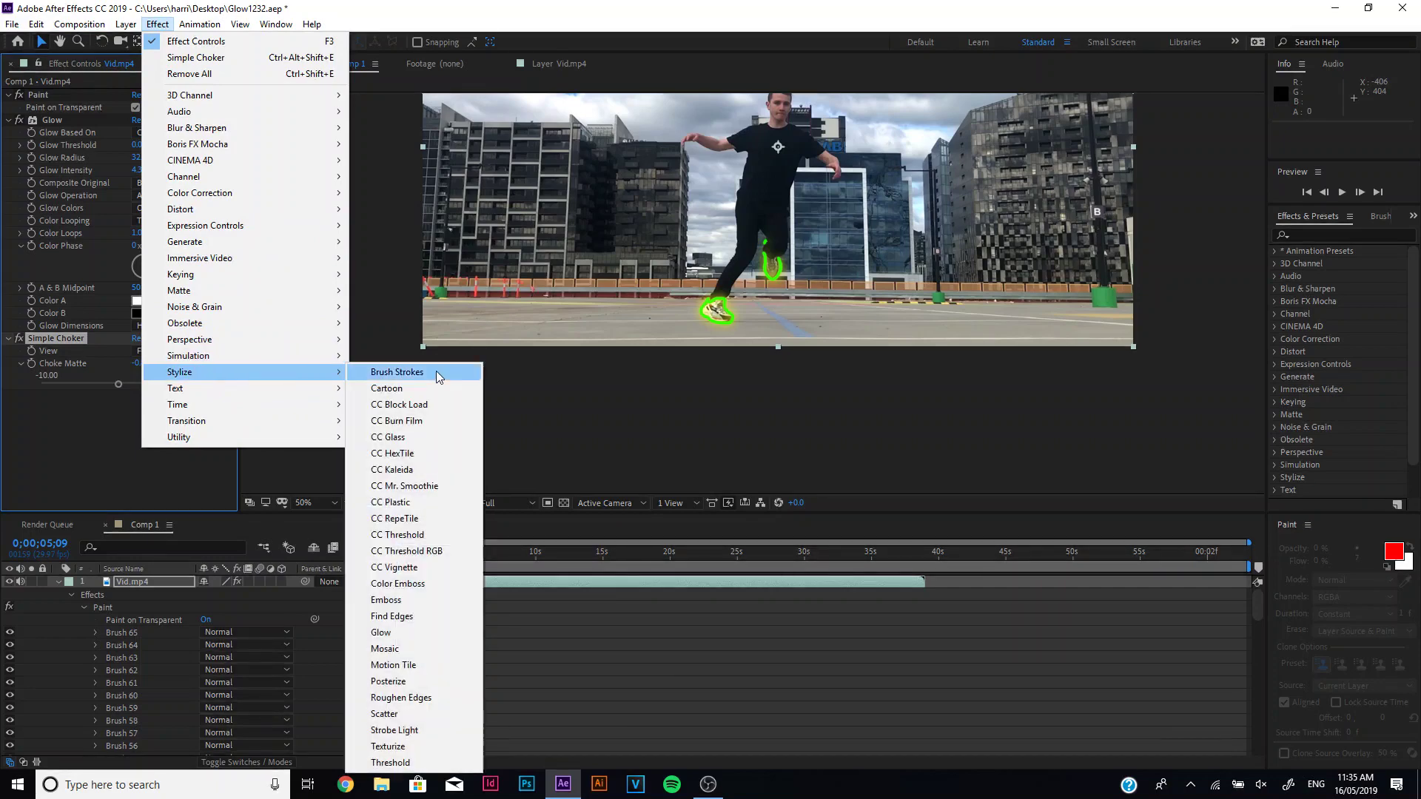
pyautogui.click(437, 371)
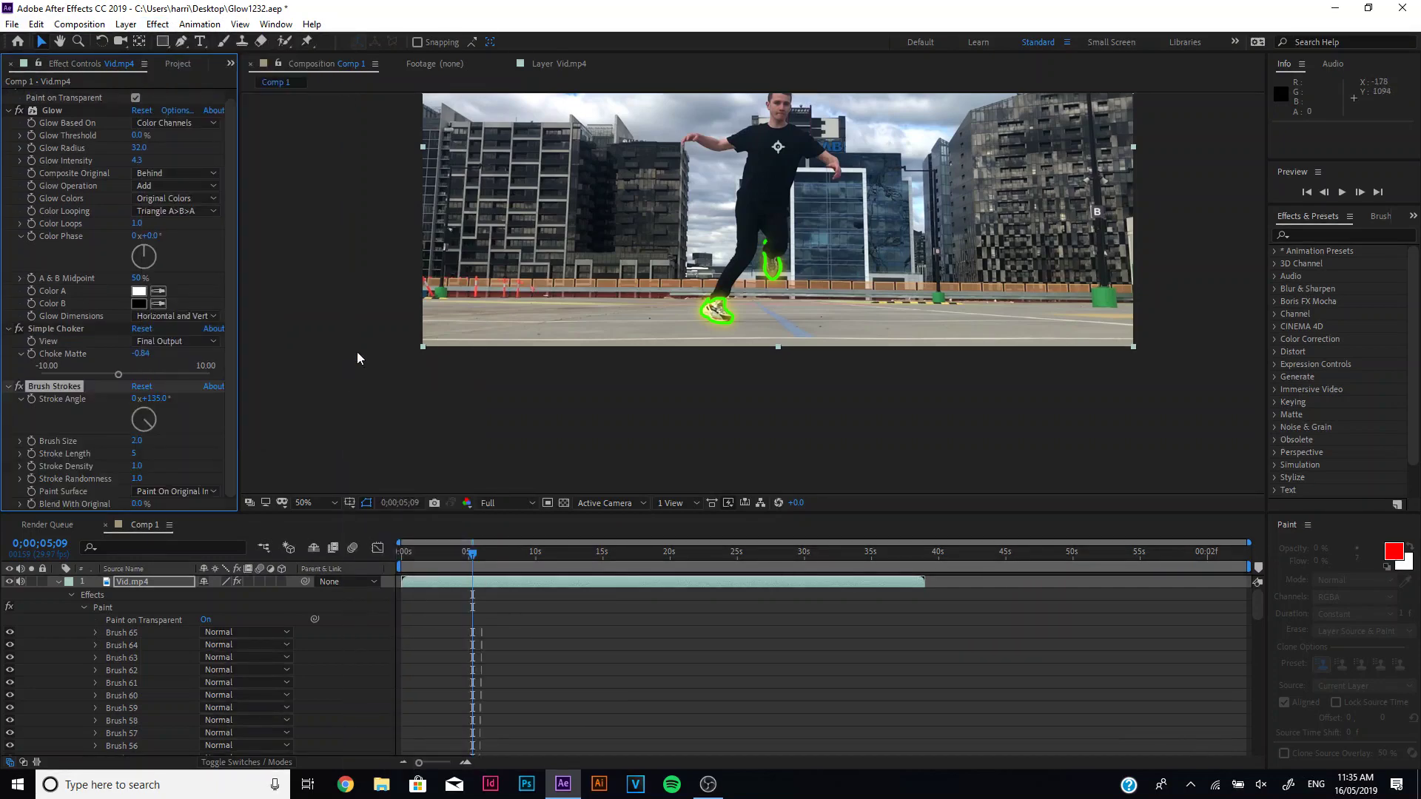
pyautogui.click(20, 443)
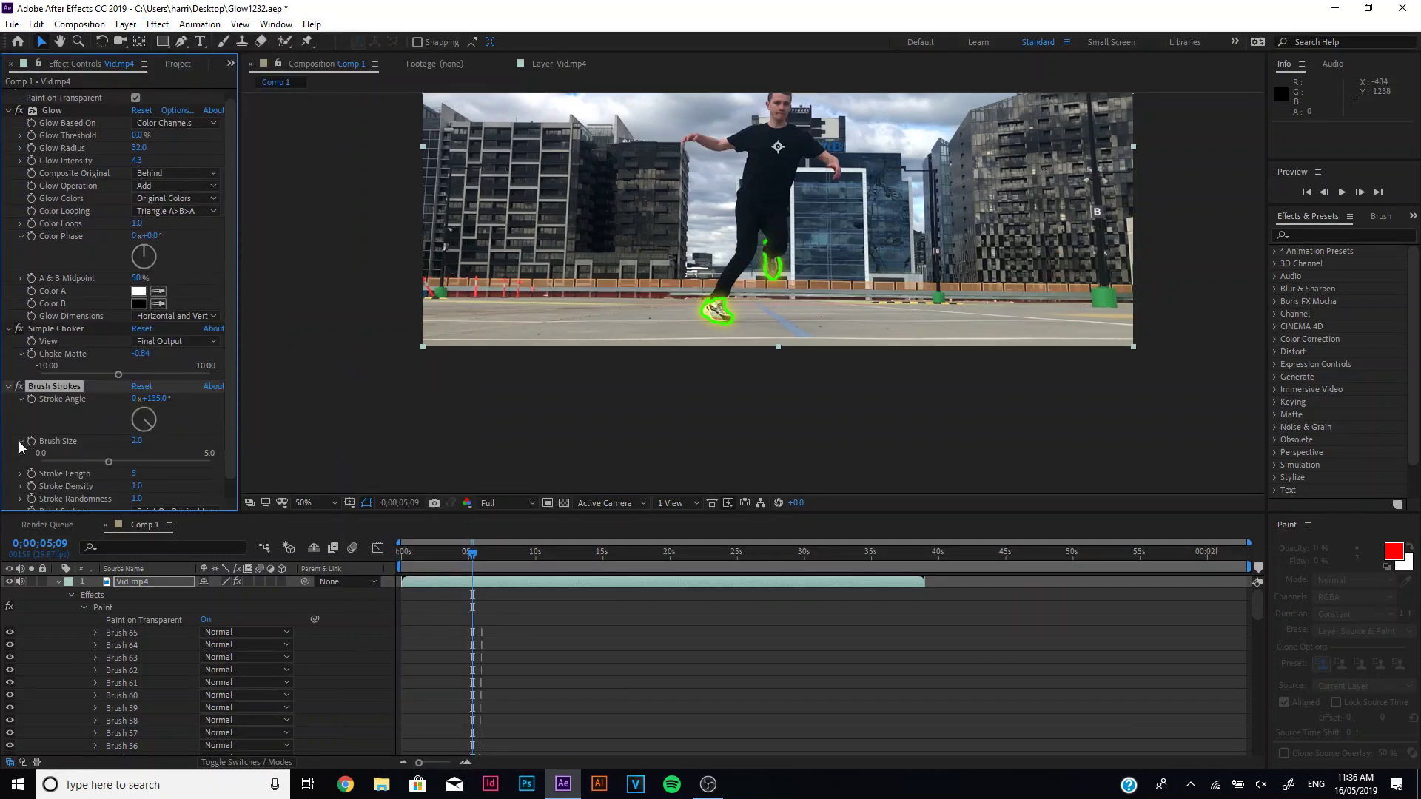
pyautogui.moveTo(110, 463); pyautogui.dragTo(120, 469)
pyautogui.scroll(2, 756, 348)
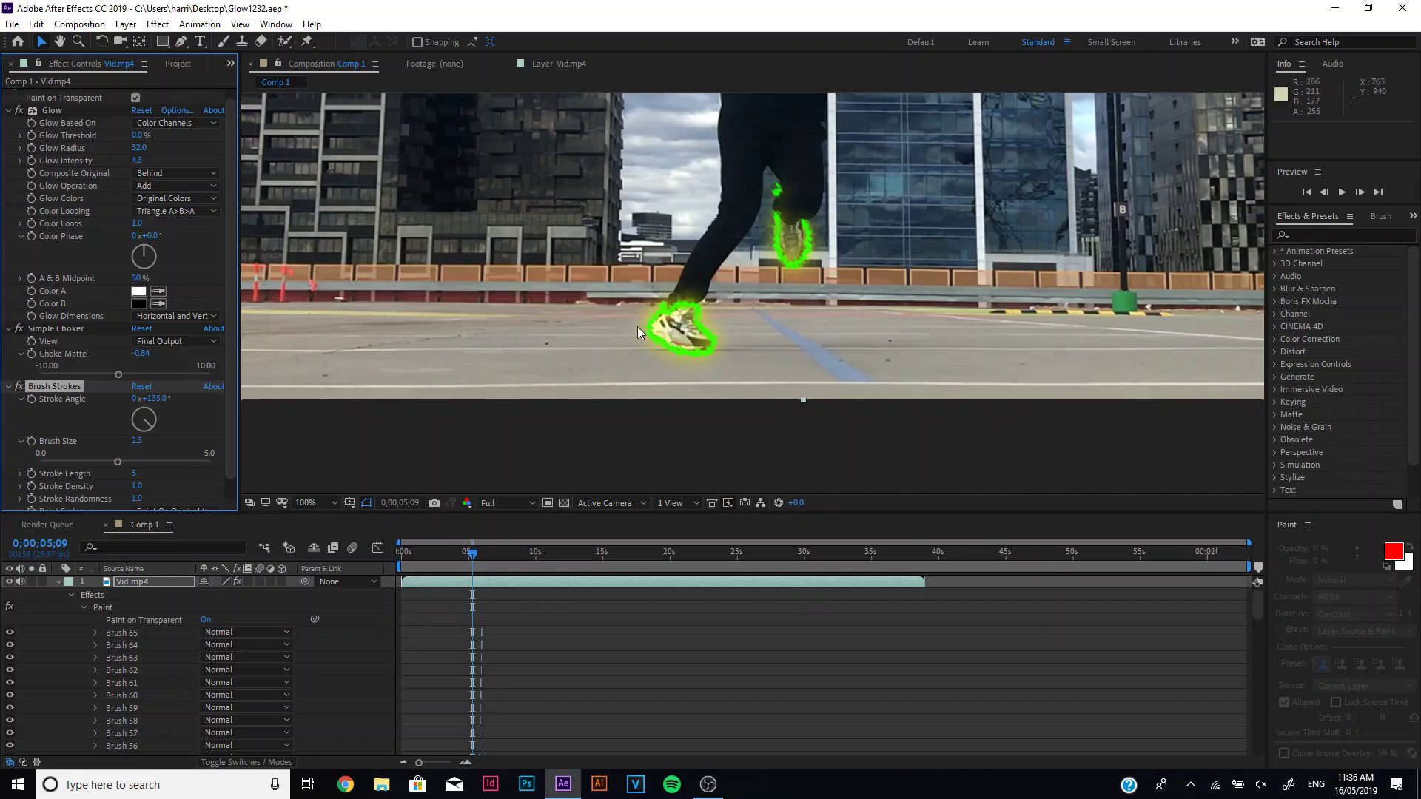
pyautogui.click(464, 553)
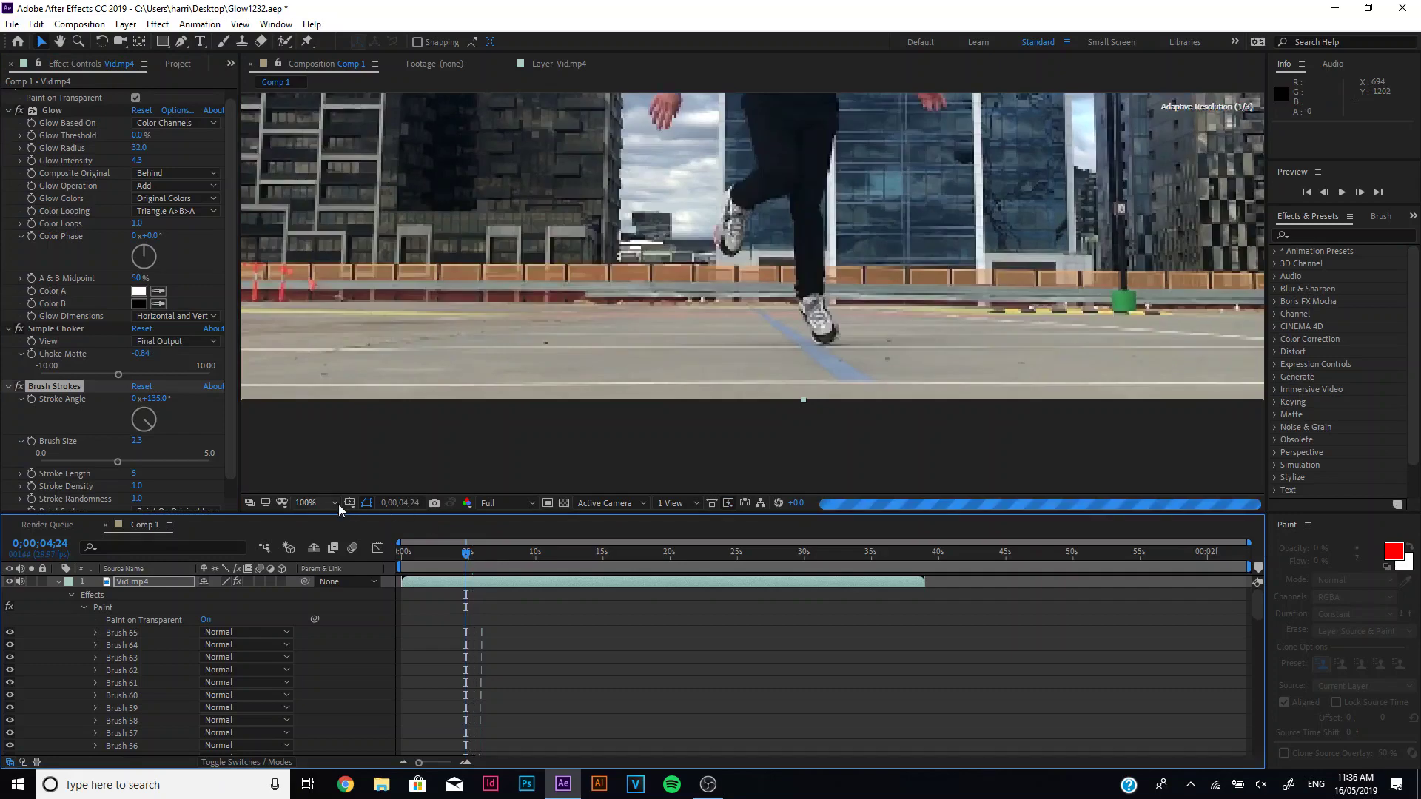
pyautogui.click(336, 503)
pyautogui.click(341, 260)
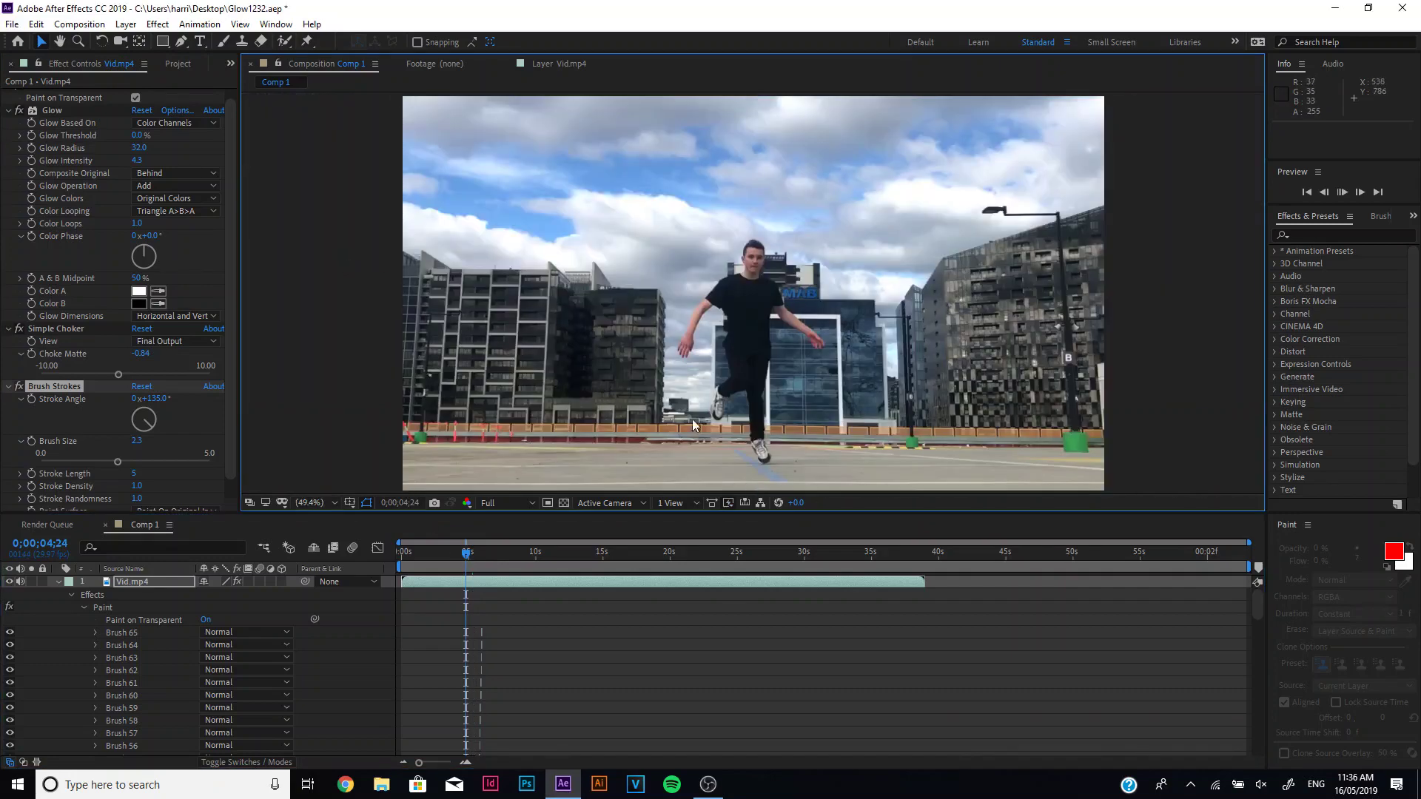
pyautogui.press('space')
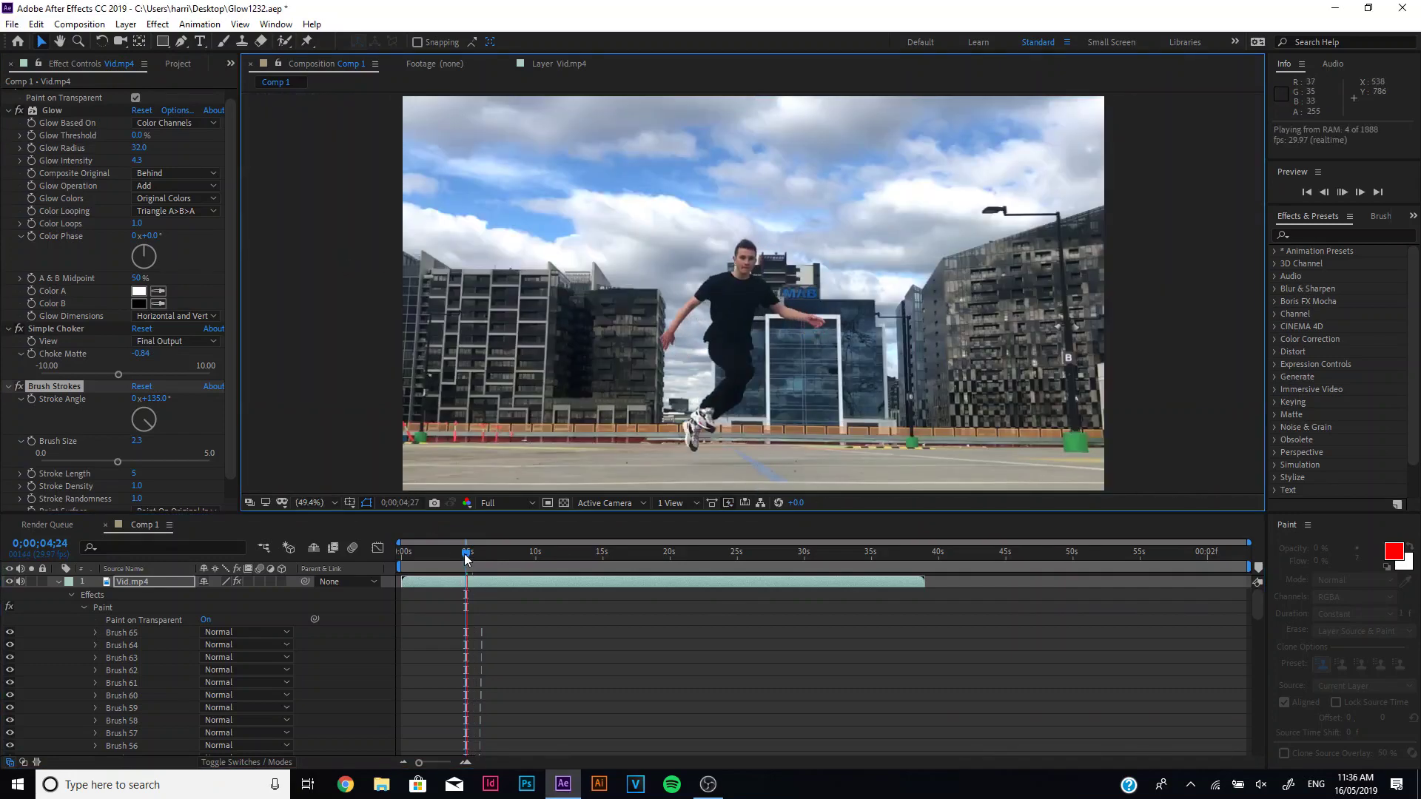
pyautogui.click(466, 555)
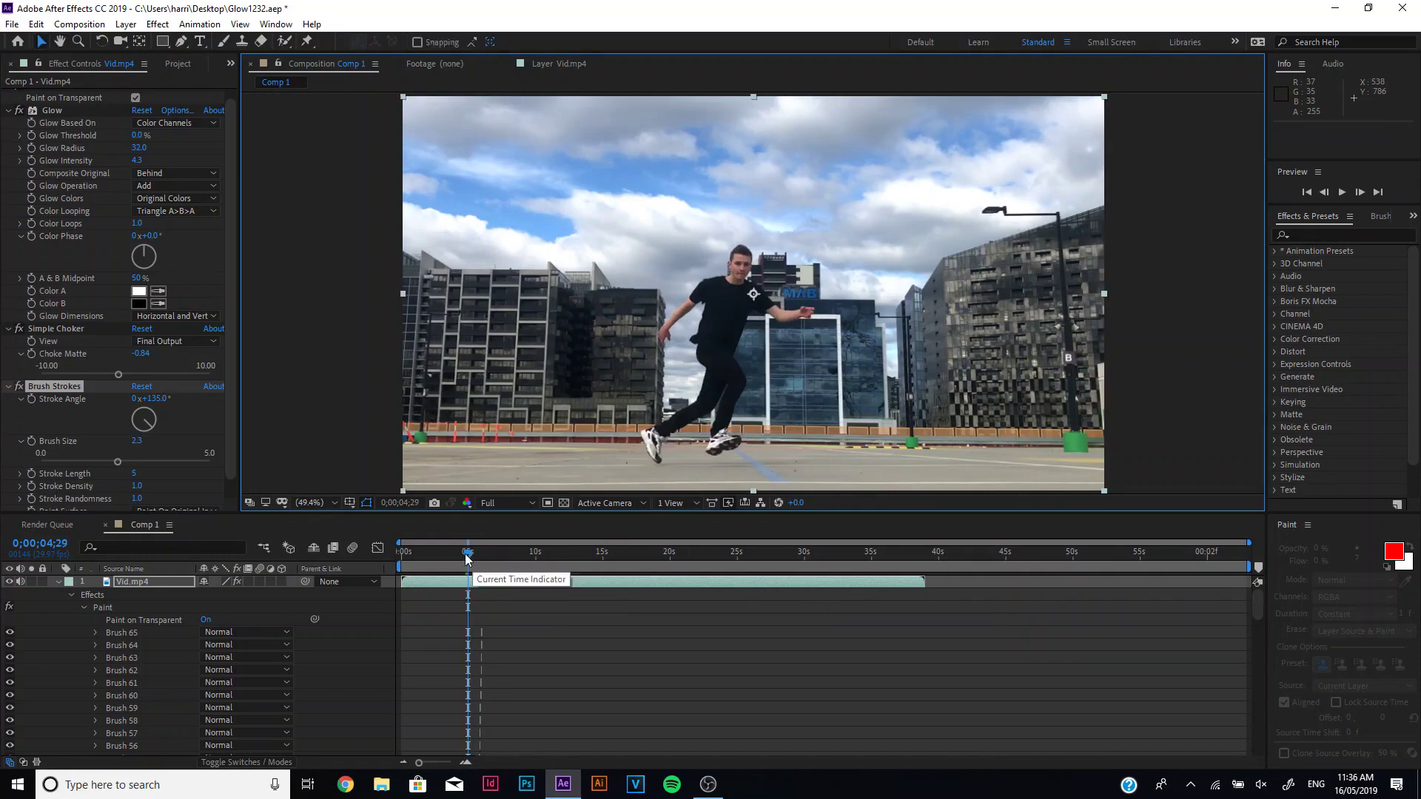
pyautogui.moveTo(466, 555); pyautogui.dragTo(465, 554)
pyautogui.press('space')
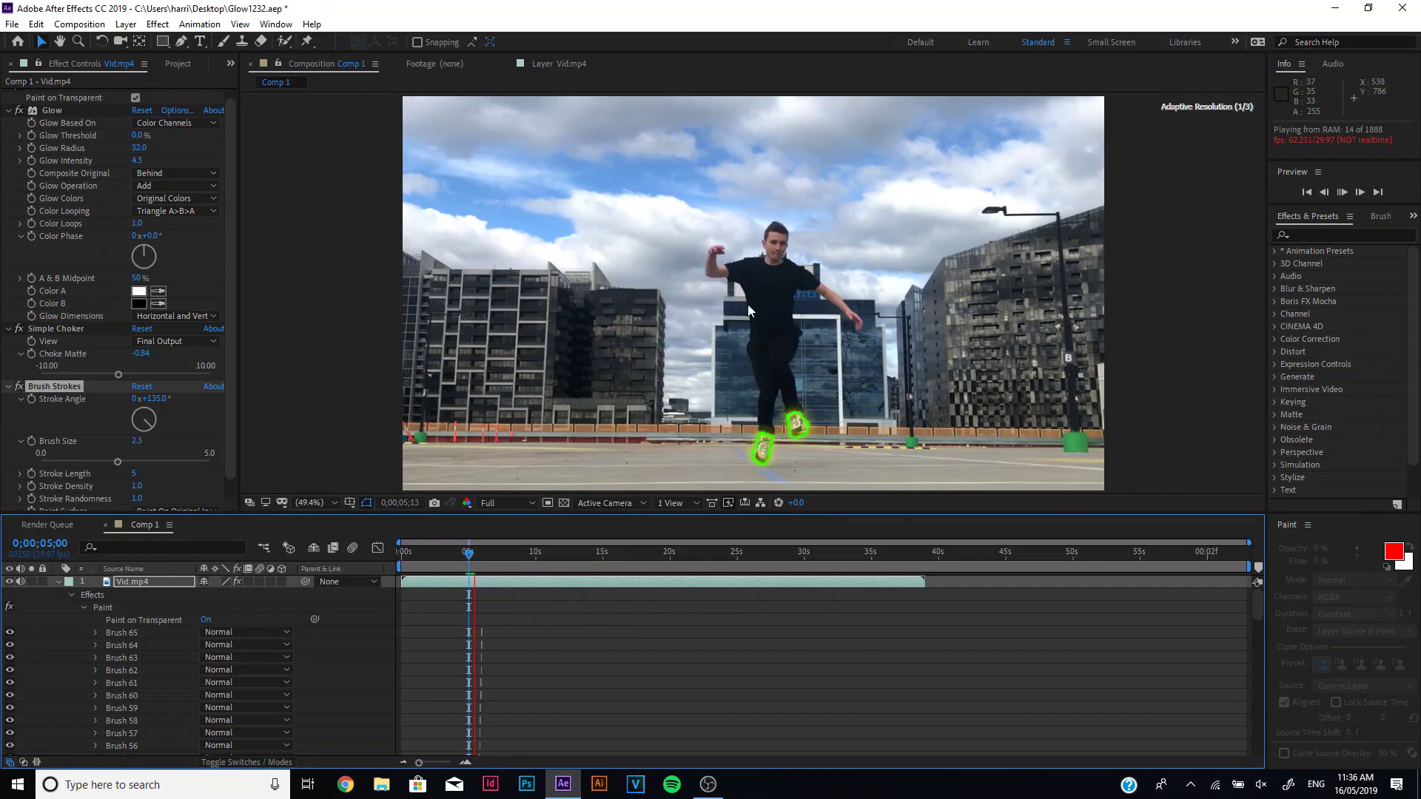
pyautogui.press('space')
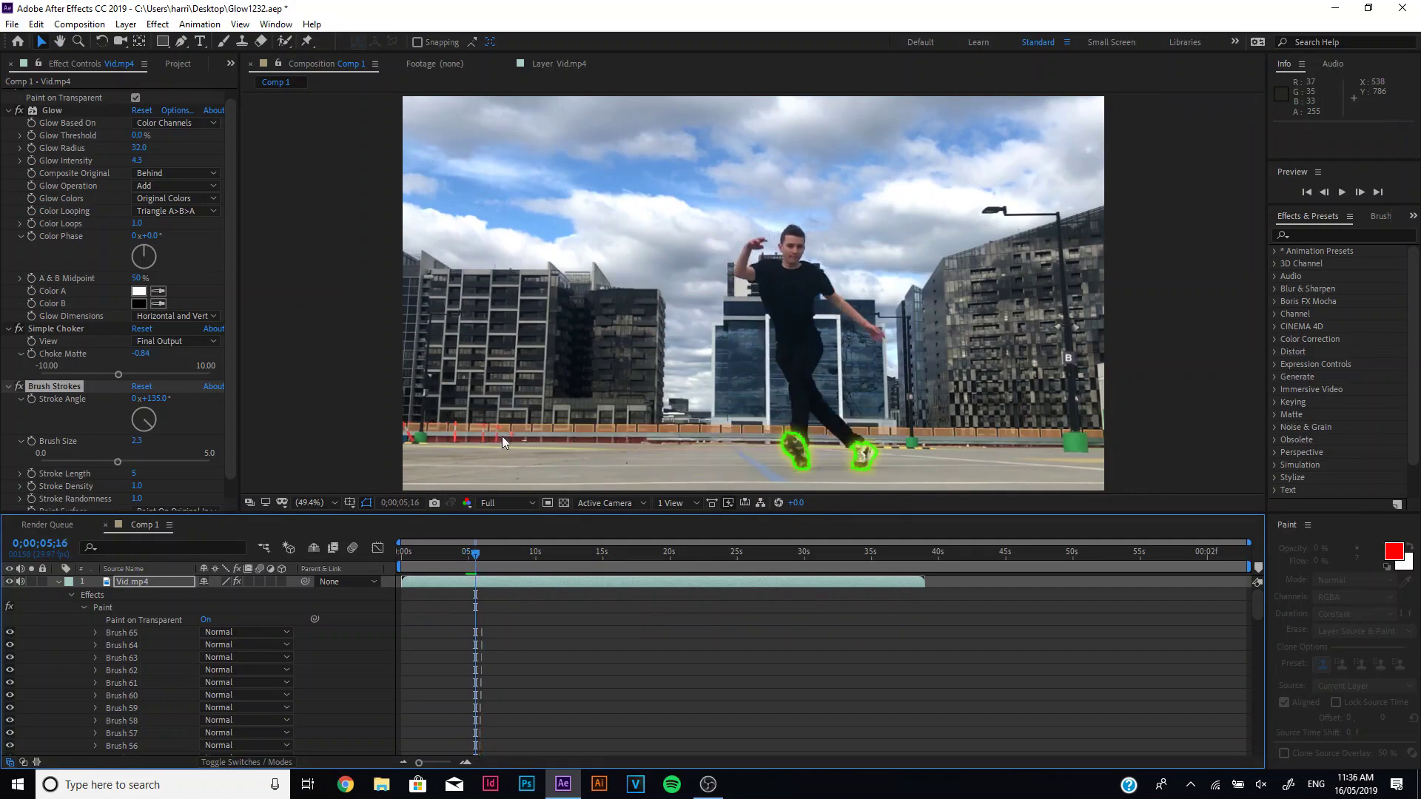
pyautogui.click(71, 393)
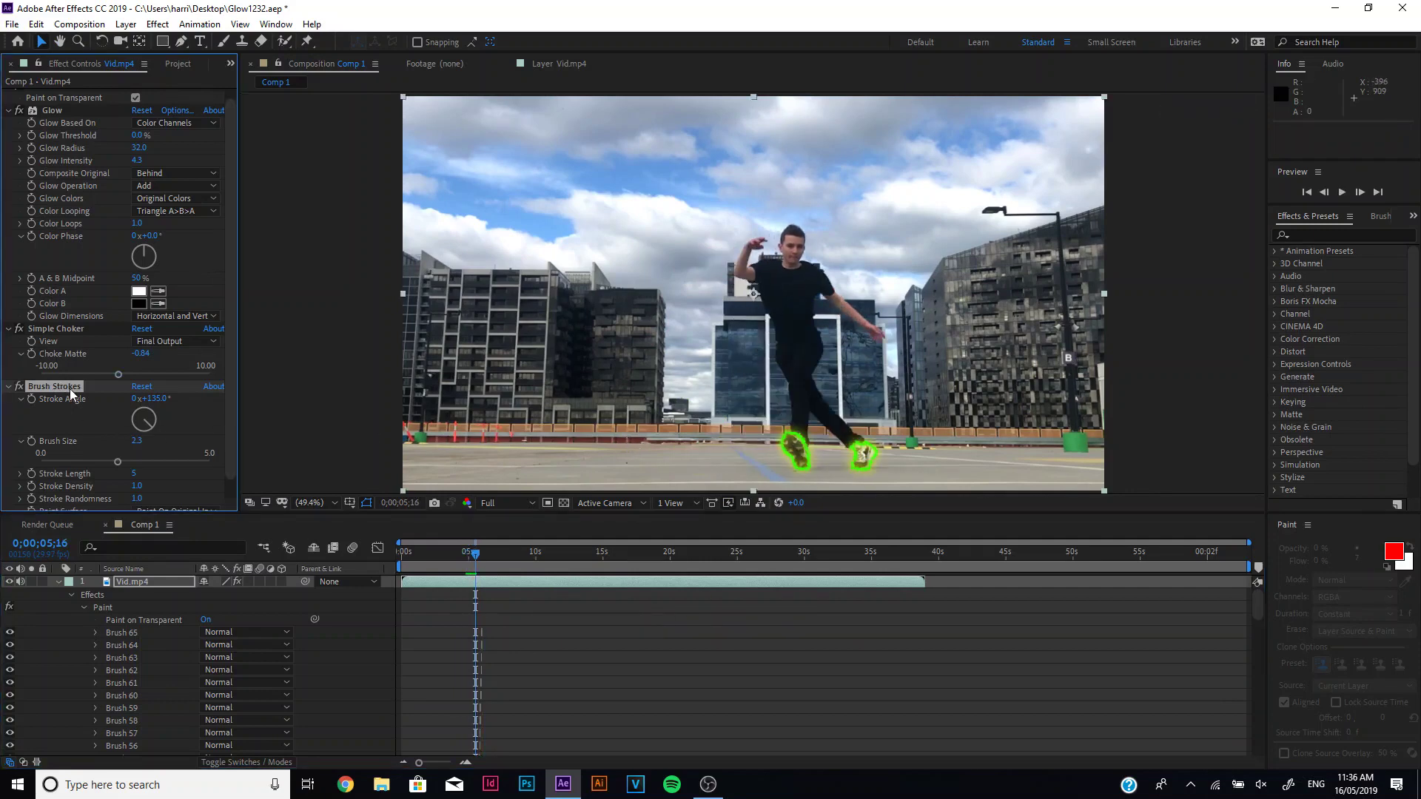
pyautogui.press('Delete')
# - Preview the sneaker glow without brush strokes from about 0;00;04;21 to 0;00;05;25
pyautogui.press('space')
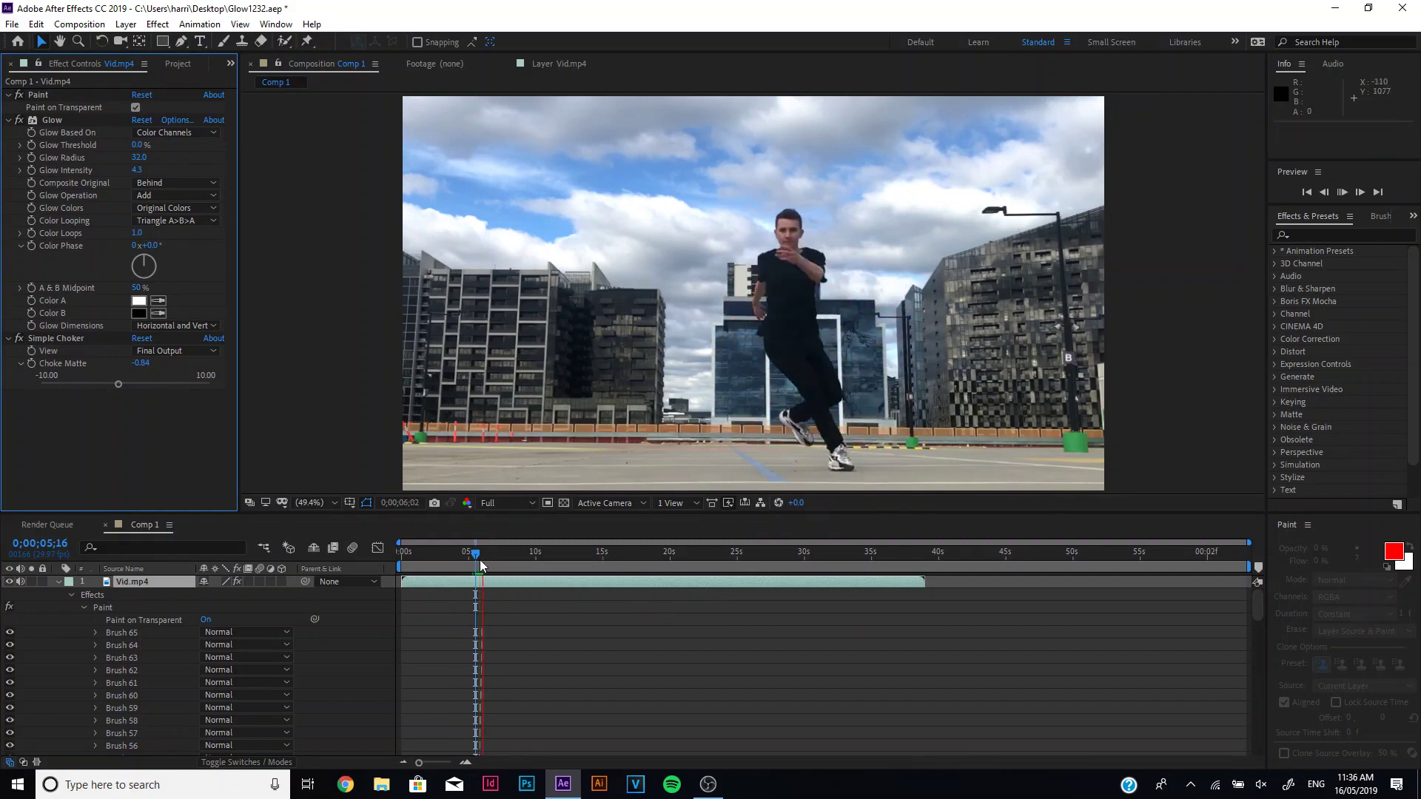
pyautogui.click(468, 552)
pyautogui.press('space')
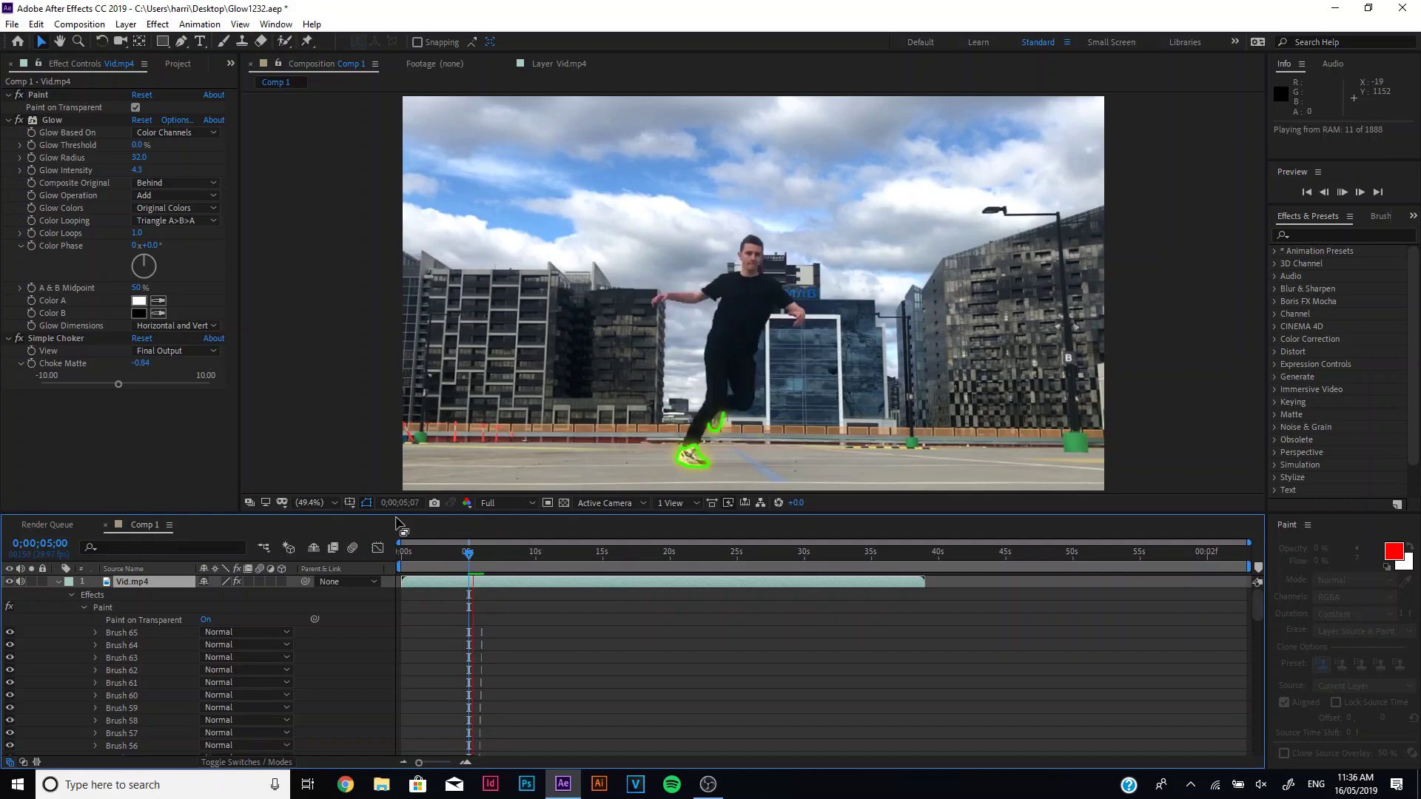
pyautogui.press('space')
pyautogui.click(467, 553)
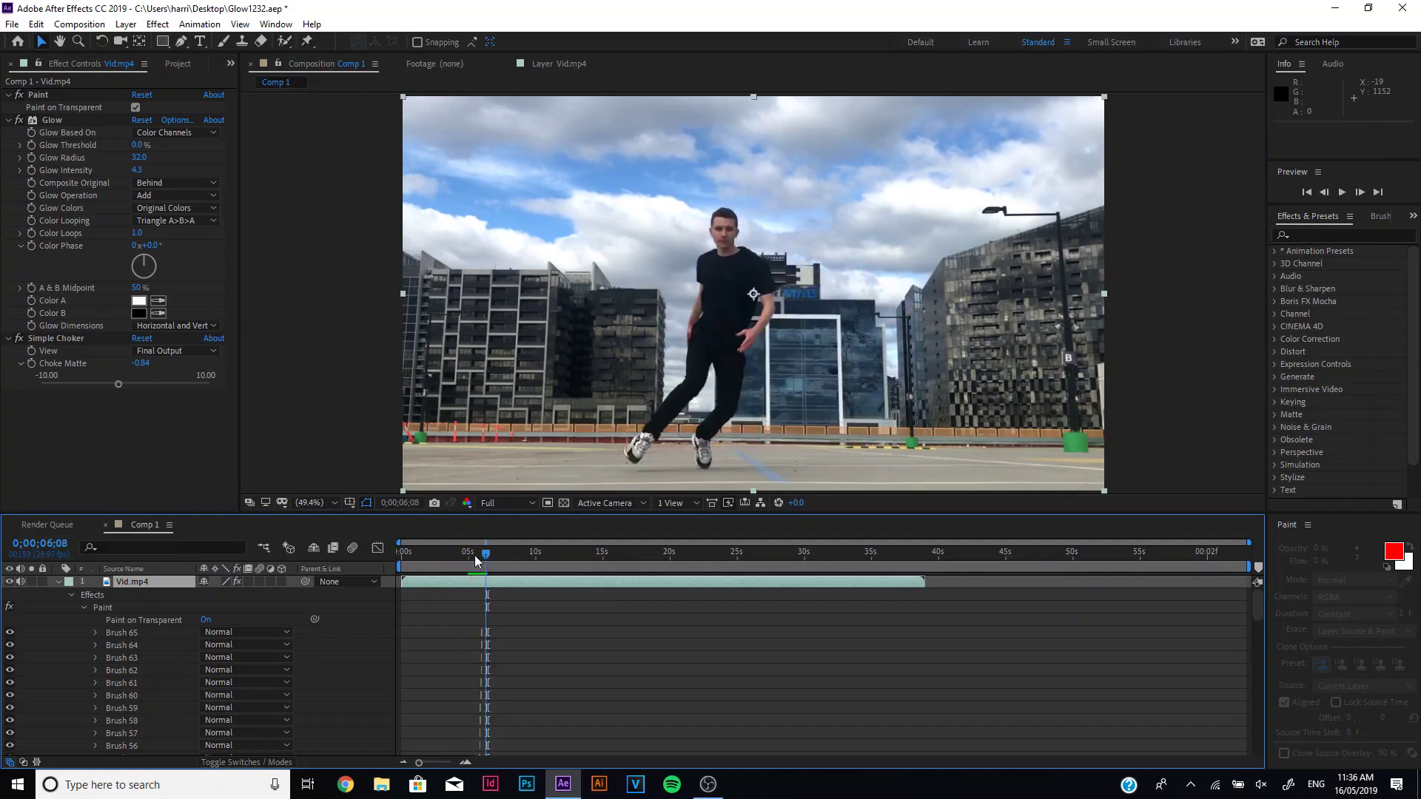
pyautogui.press('space')
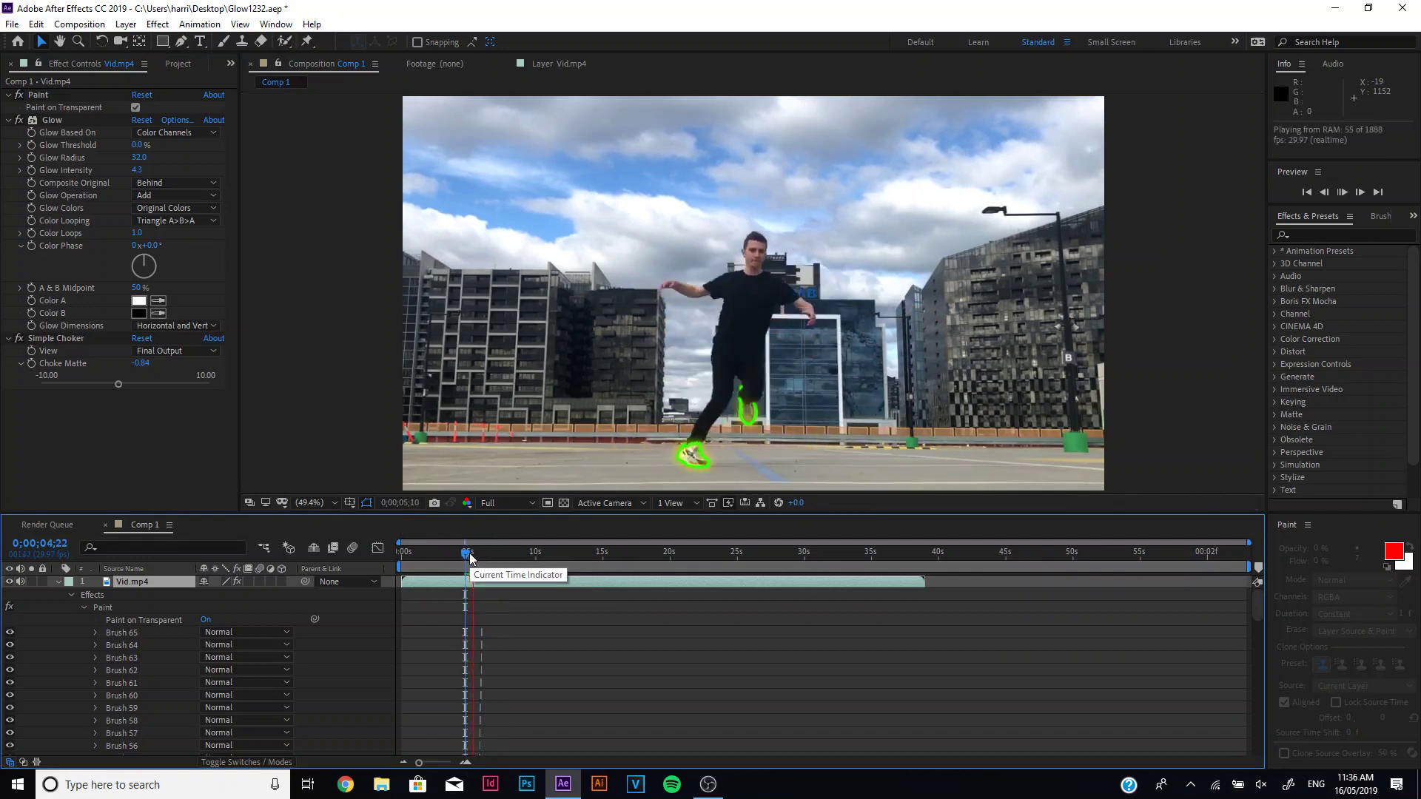
pyautogui.click(483, 554)
pyautogui.click(467, 557)
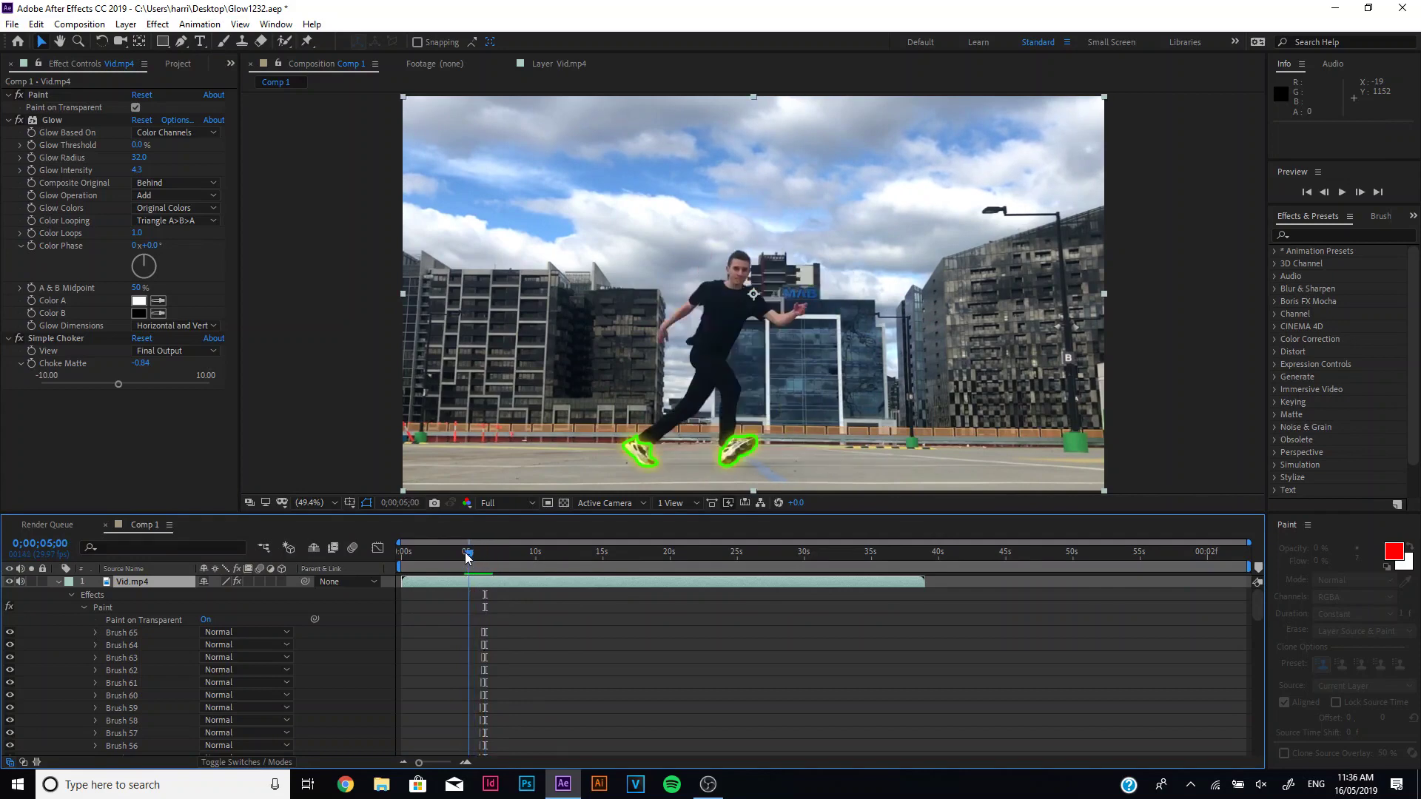
pyautogui.press('space')
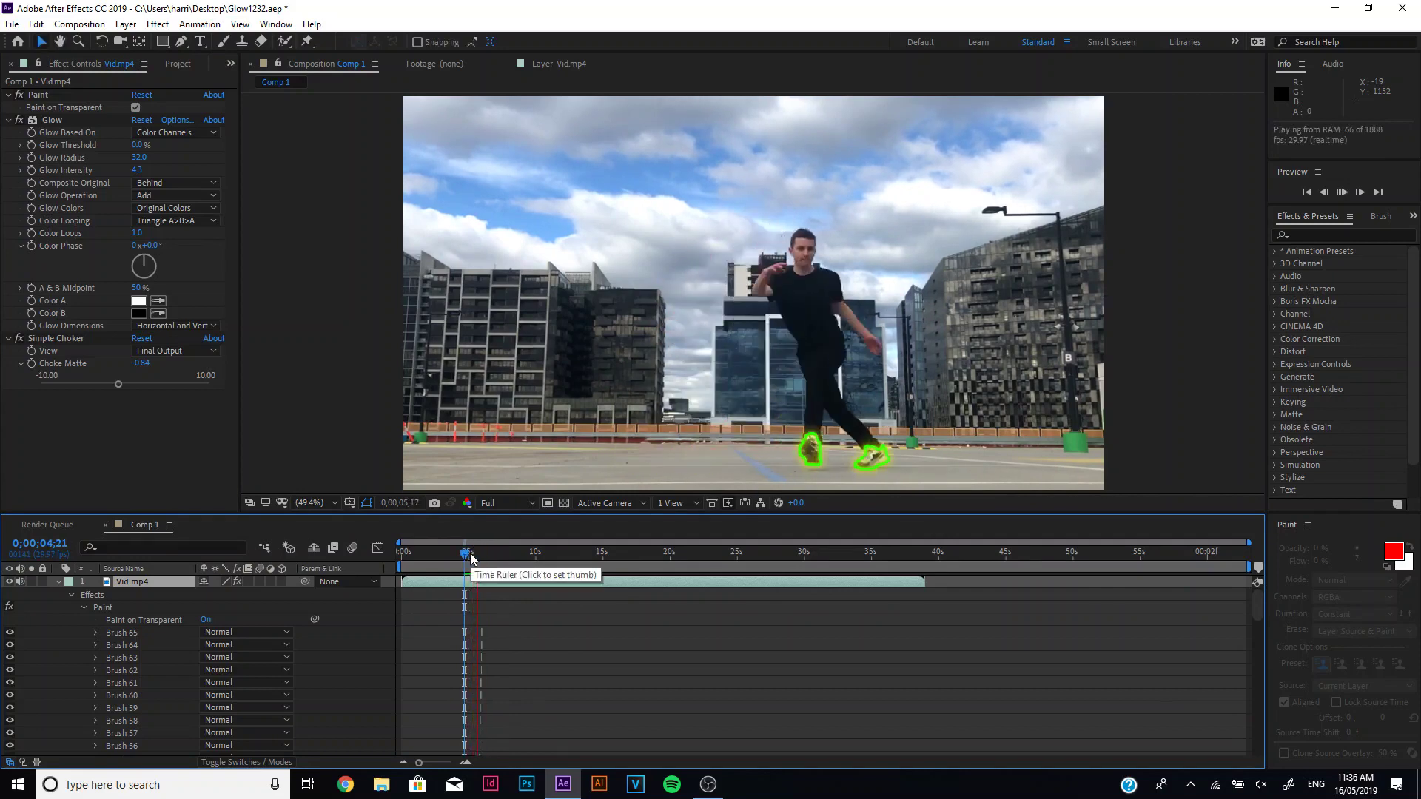
pyautogui.press('space')
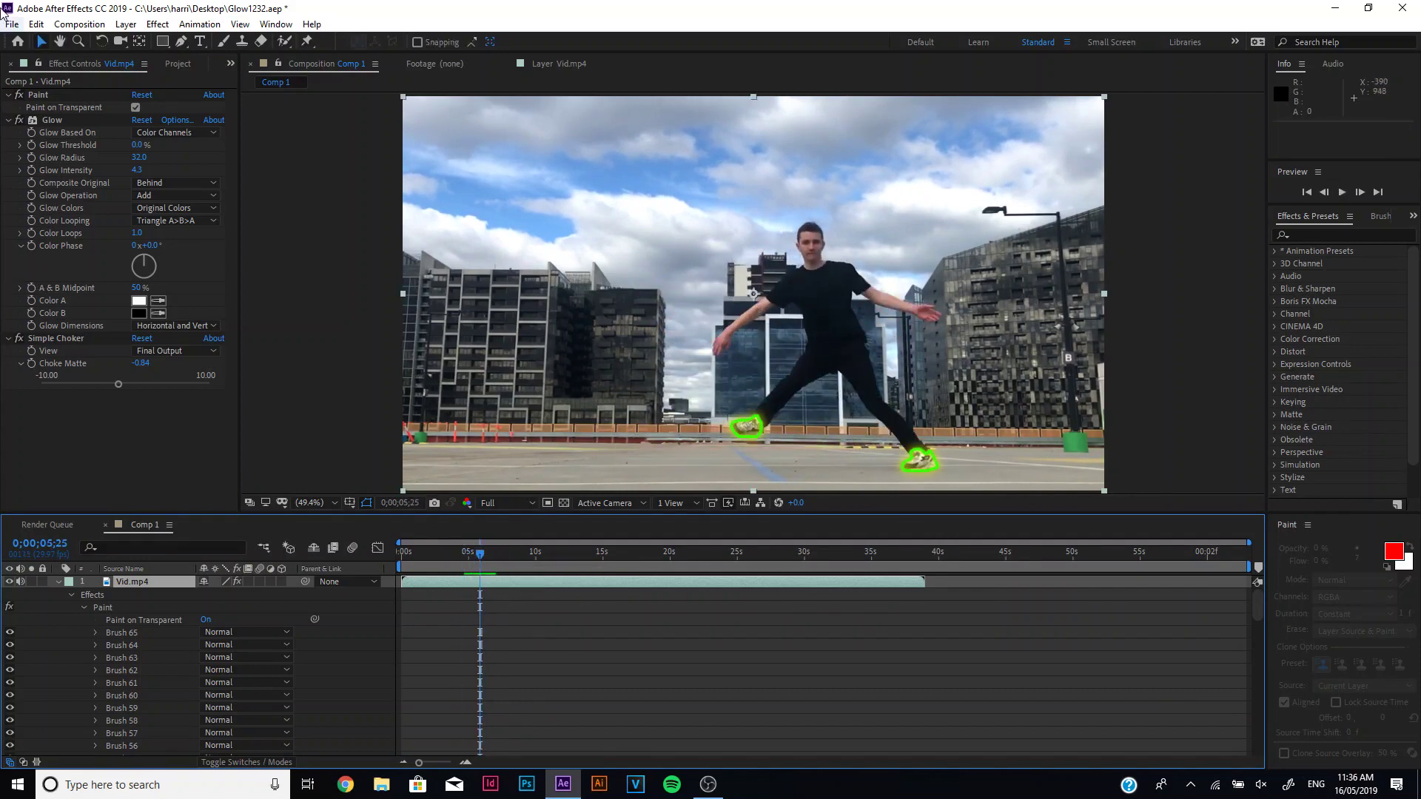
# - Add Comp 1 to the Render Queue through File > Export
pyautogui.click(12, 27)
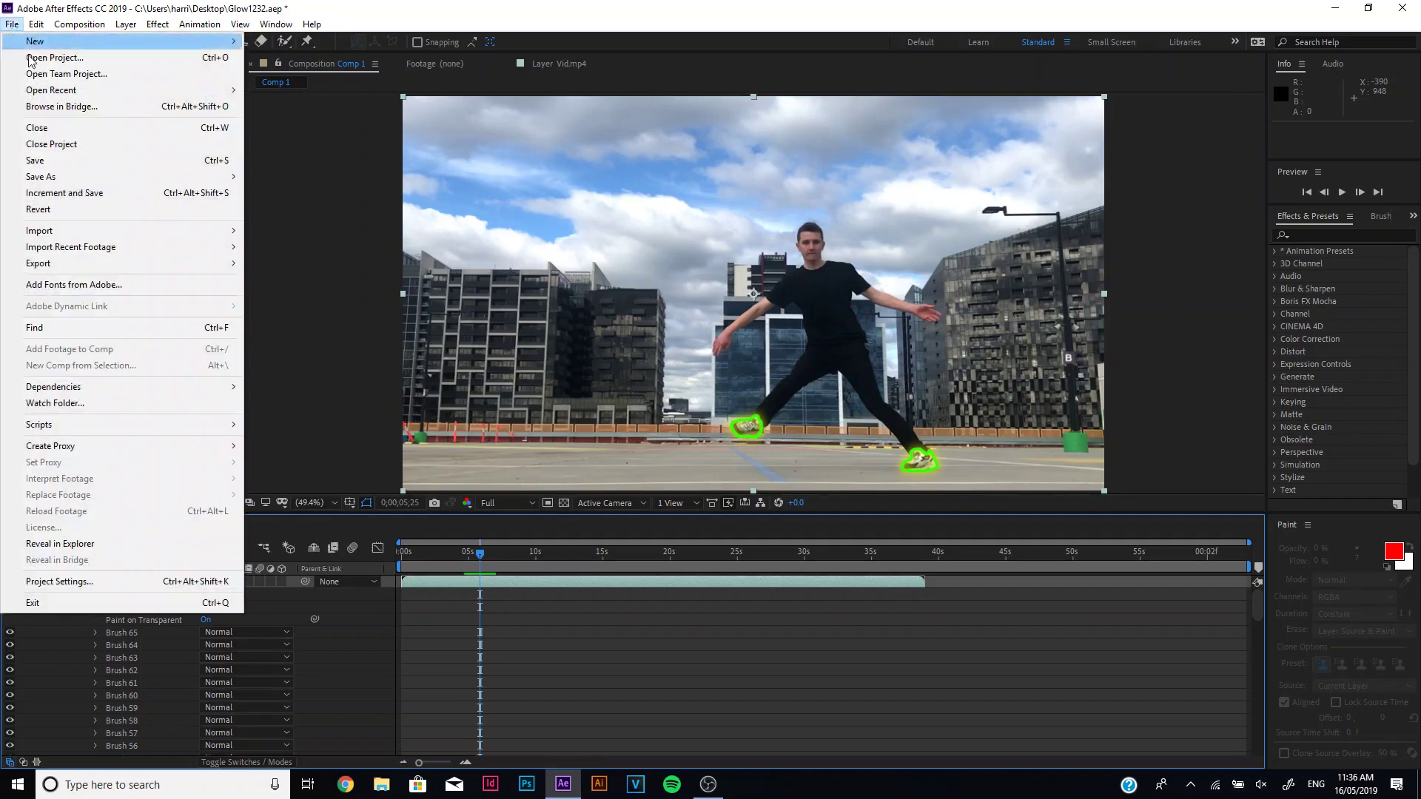
pyautogui.moveTo(115, 241)
pyautogui.moveTo(117, 265)
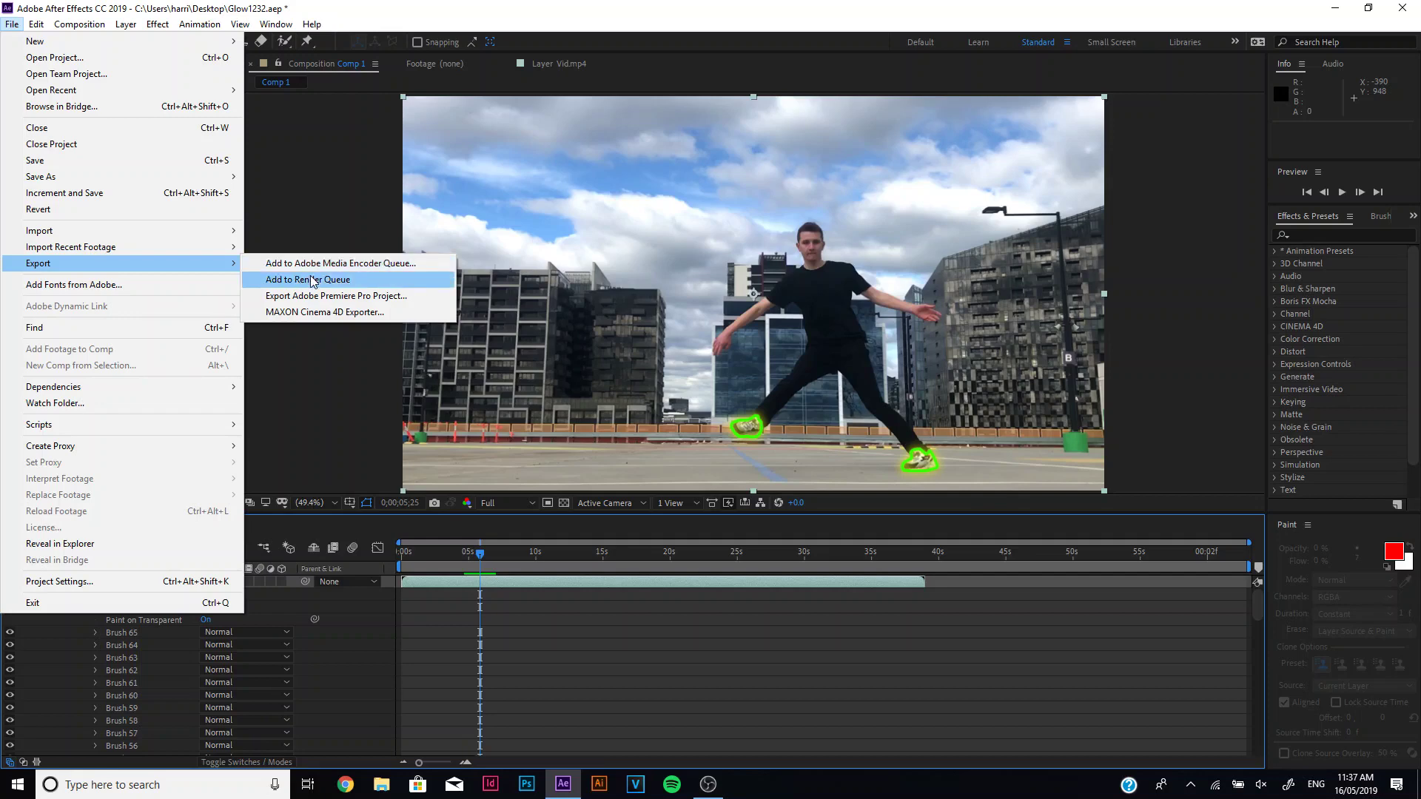
pyautogui.click(312, 280)
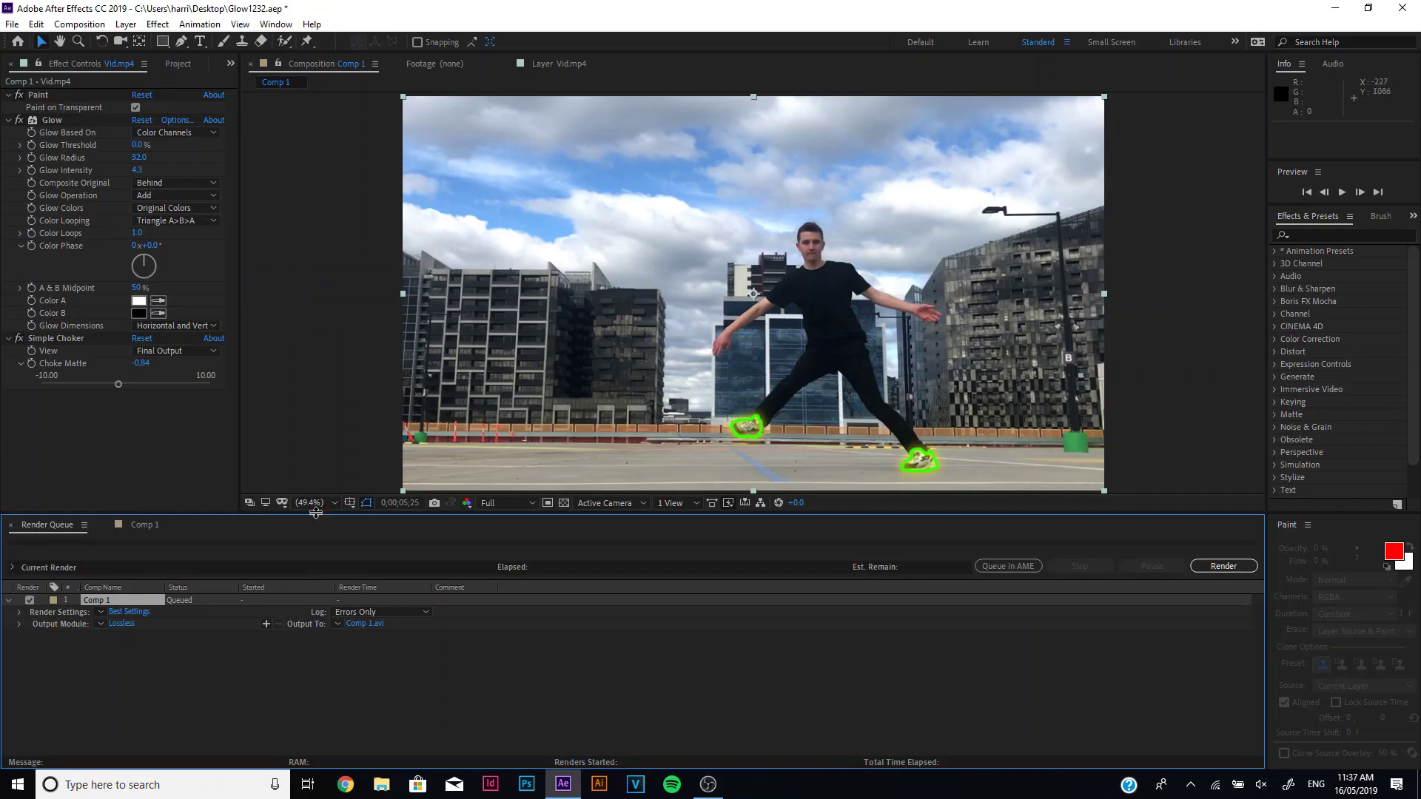
# - Save the Comp 1 render output as Comp 1.avi in the Desktop folder
pyautogui.click(359, 624)
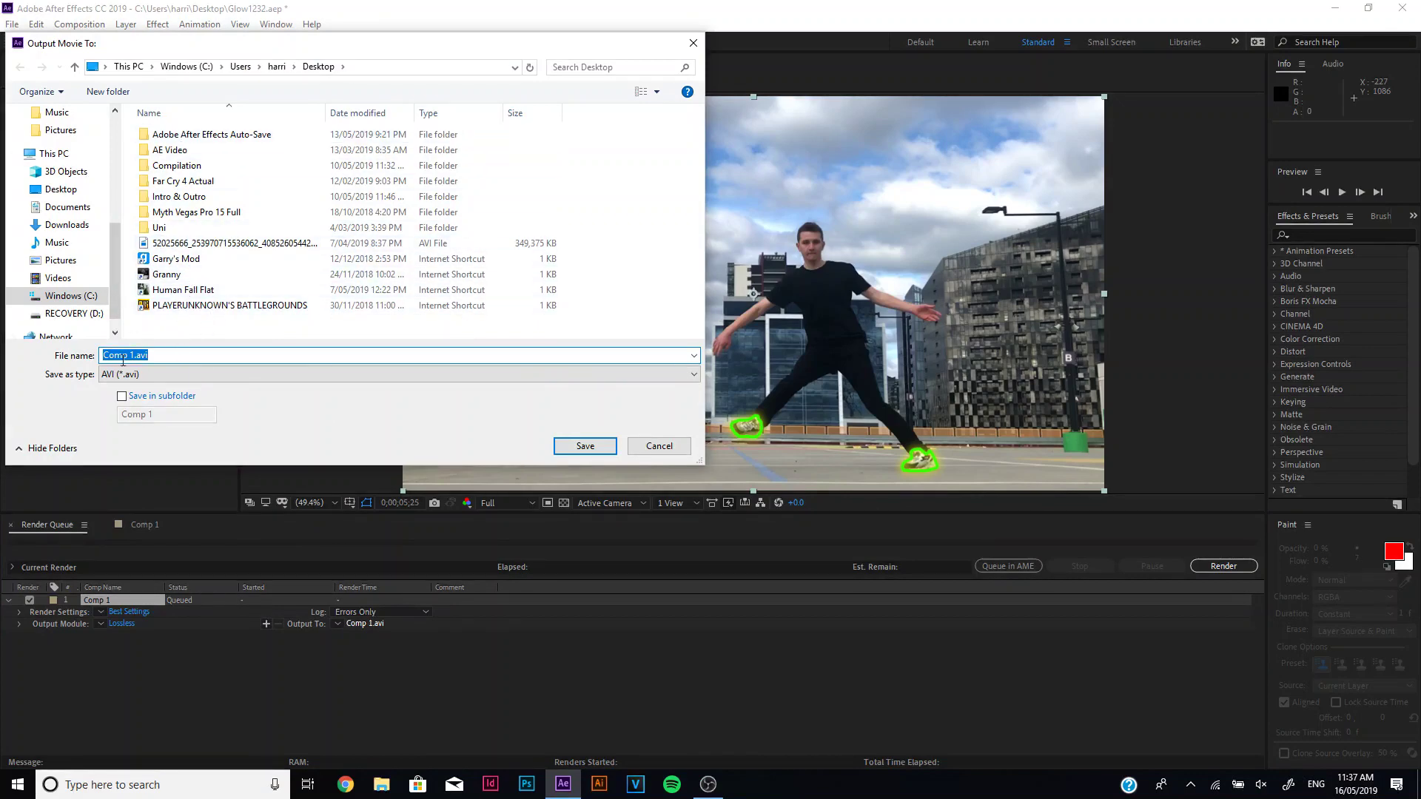
pyautogui.click(589, 451)
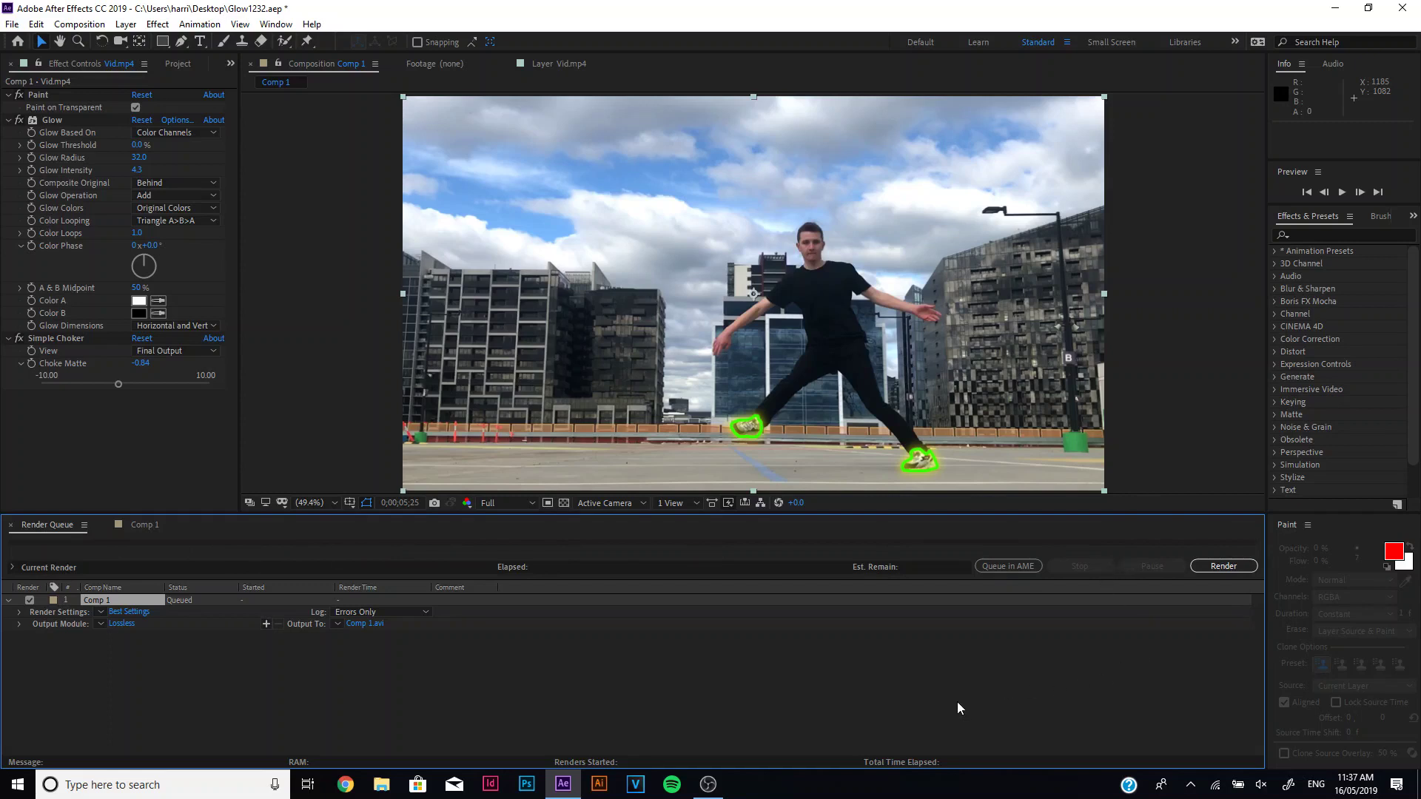
# - Show the desktop, launch HandBrake and shift its window slightly left
pyautogui.click(1417, 784)
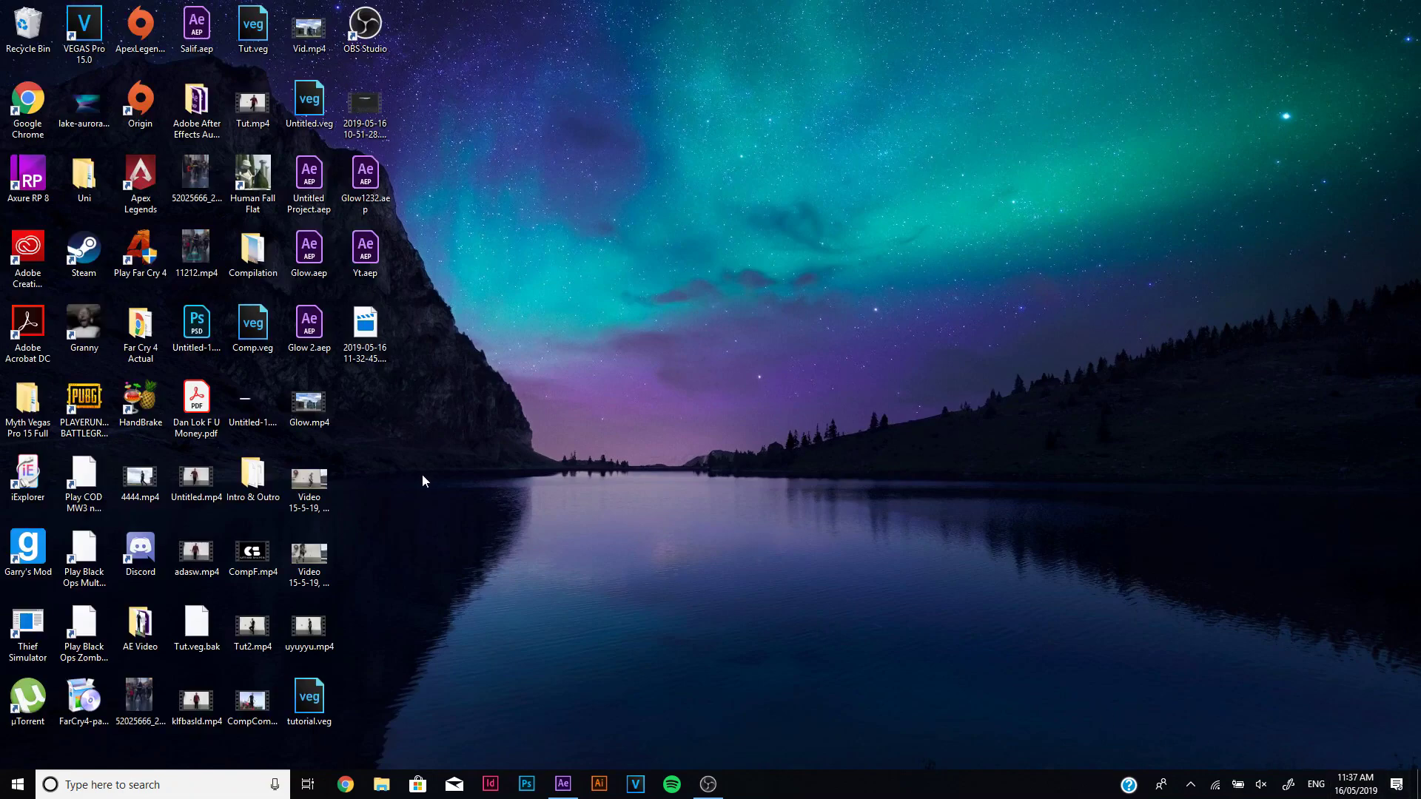
pyautogui.click(146, 402)
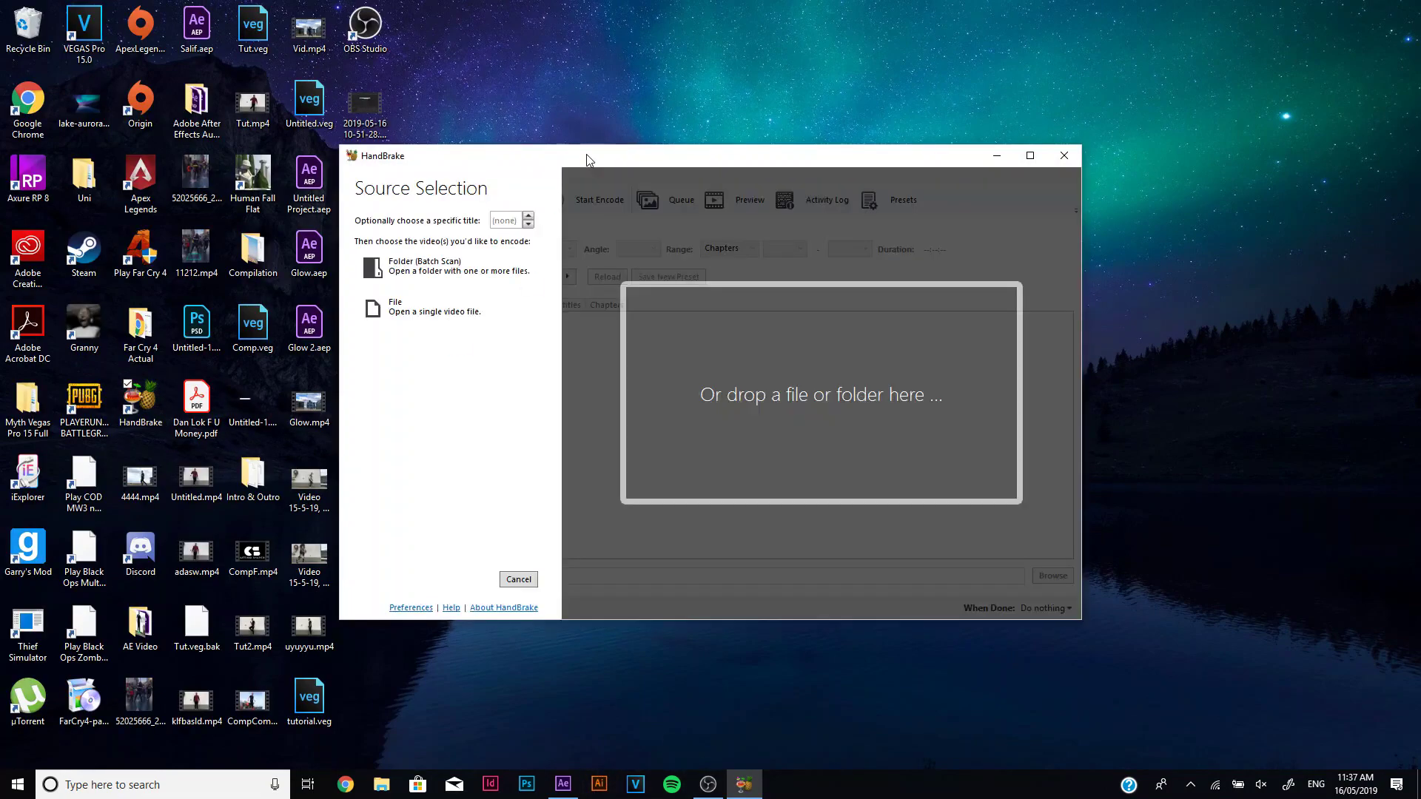
pyautogui.moveTo(588, 159); pyautogui.dragTo(515, 164)
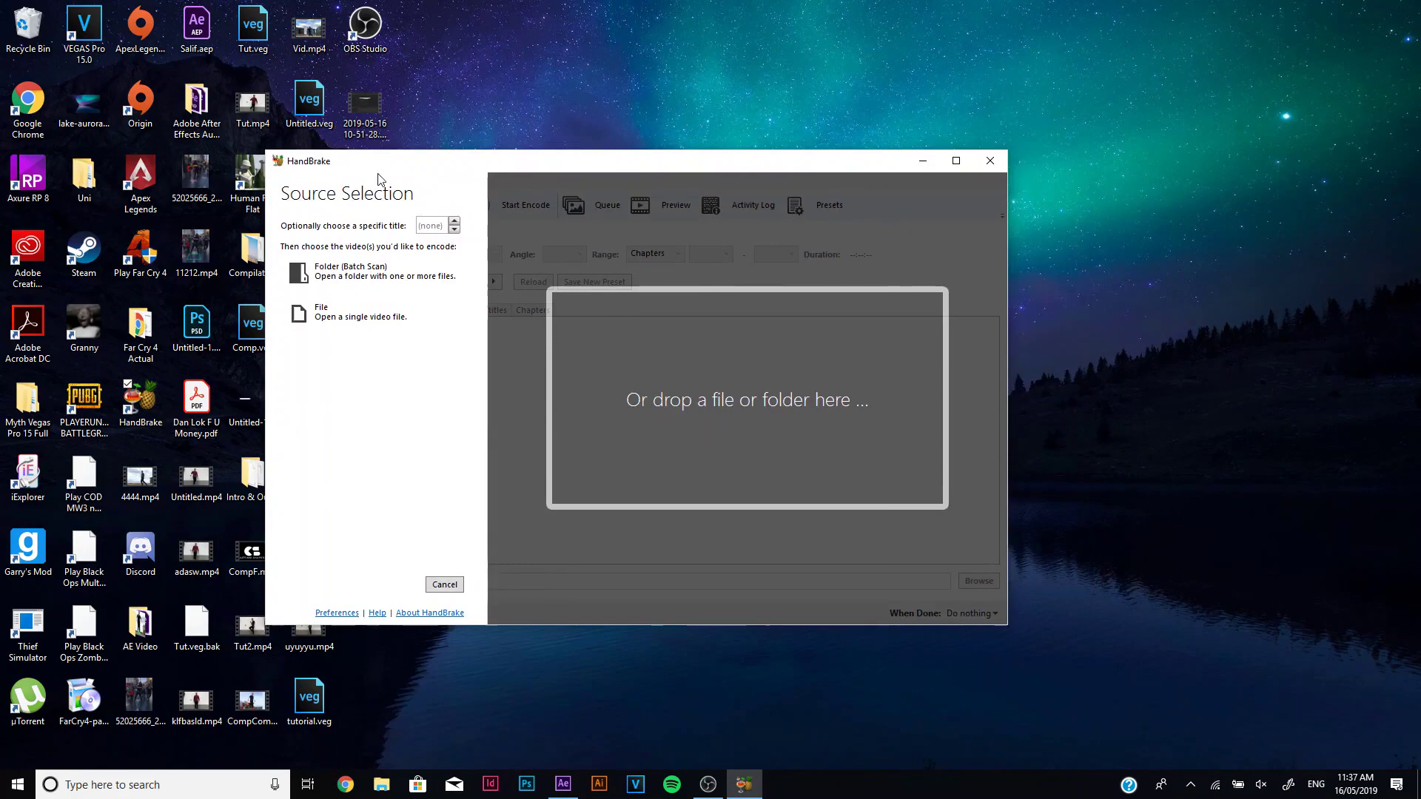
# - Load the Vid video into HandBrake, cancel the Save As browse, and return to After Effects
pyautogui.moveTo(433, 160)
pyautogui.mouseDown()
pyautogui.moveTo(468, 185)
pyautogui.moveTo(410, 145)
pyautogui.mouseUp()
pyautogui.moveTo(525, 222); pyautogui.dragTo(602, 324)
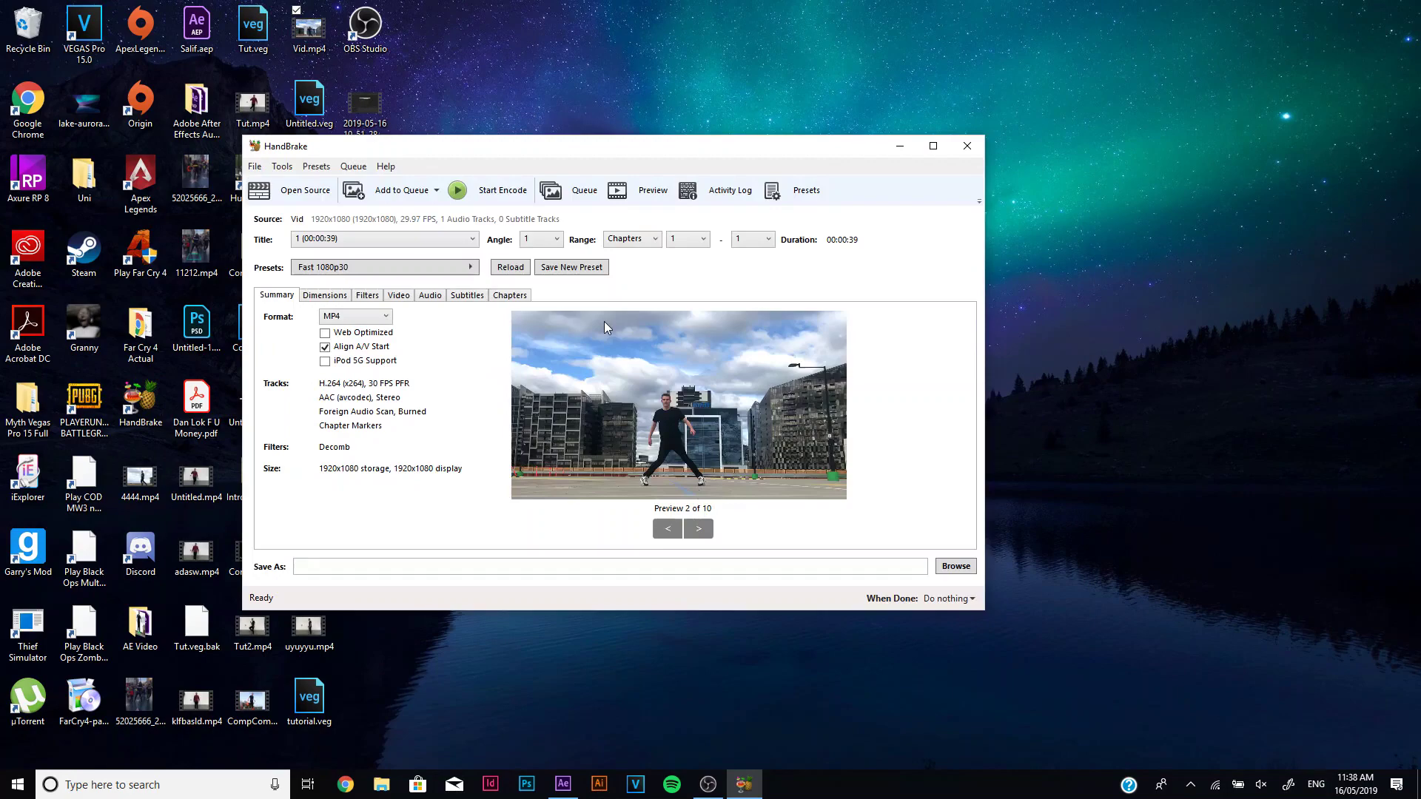
pyautogui.click(955, 566)
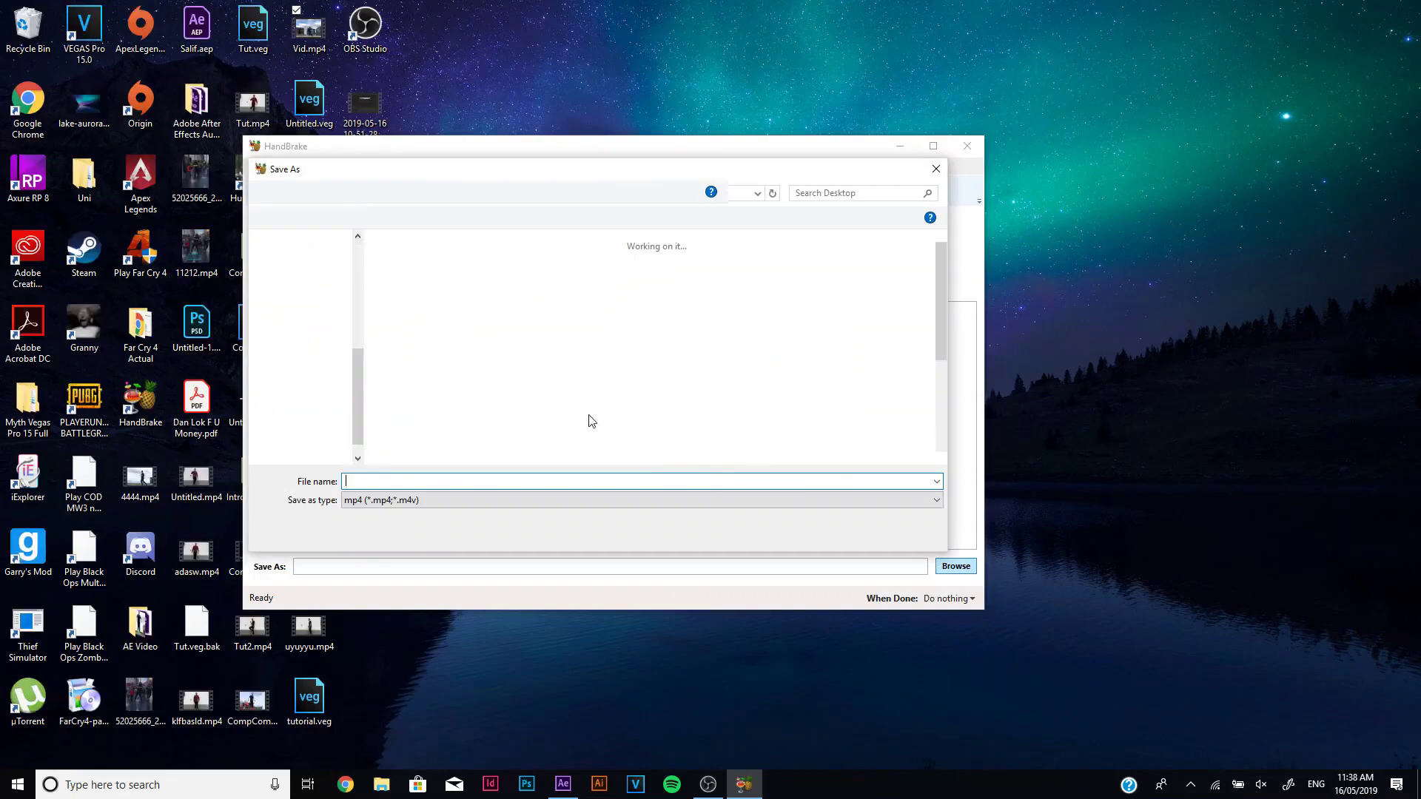
pyautogui.click(937, 172)
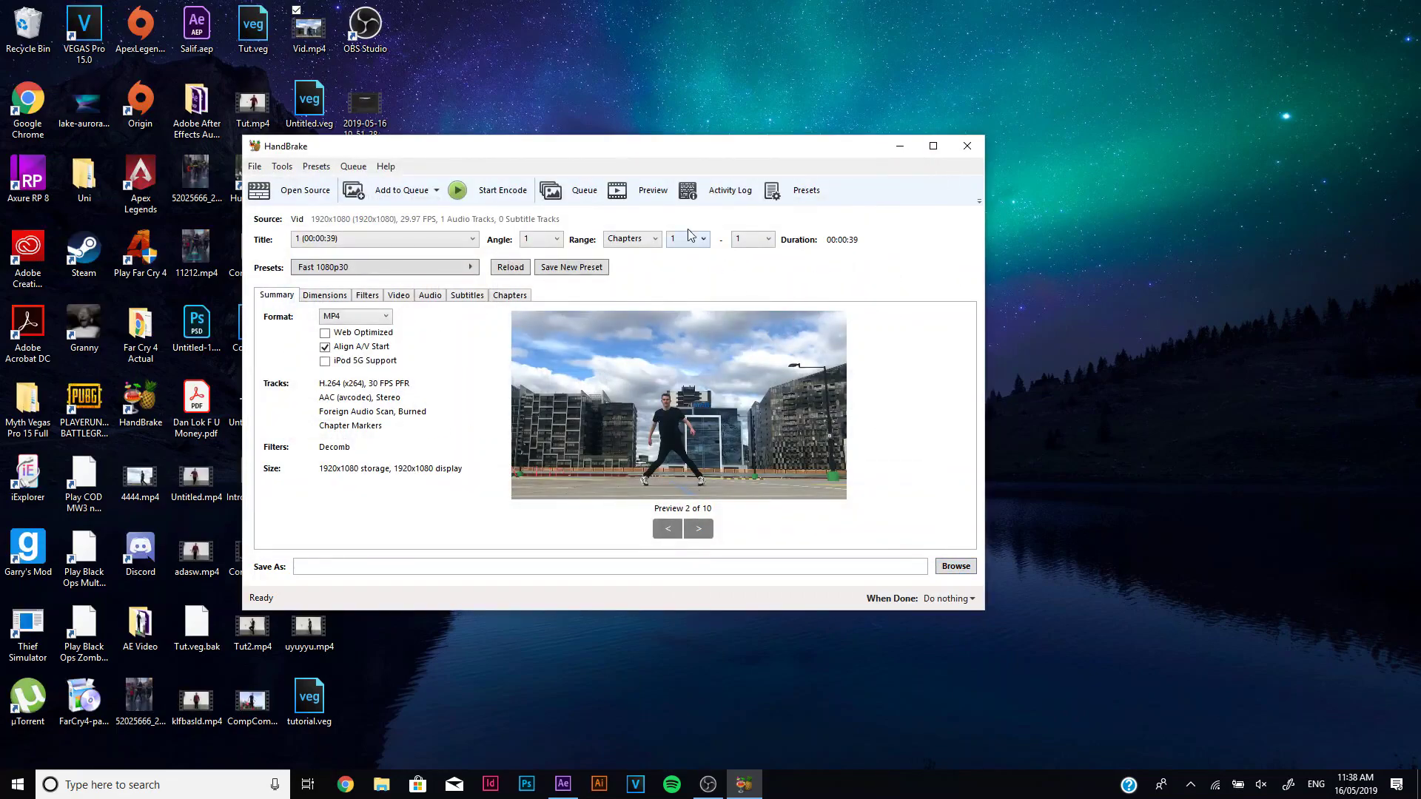
pyautogui.moveTo(609, 148); pyautogui.dragTo(657, 172)
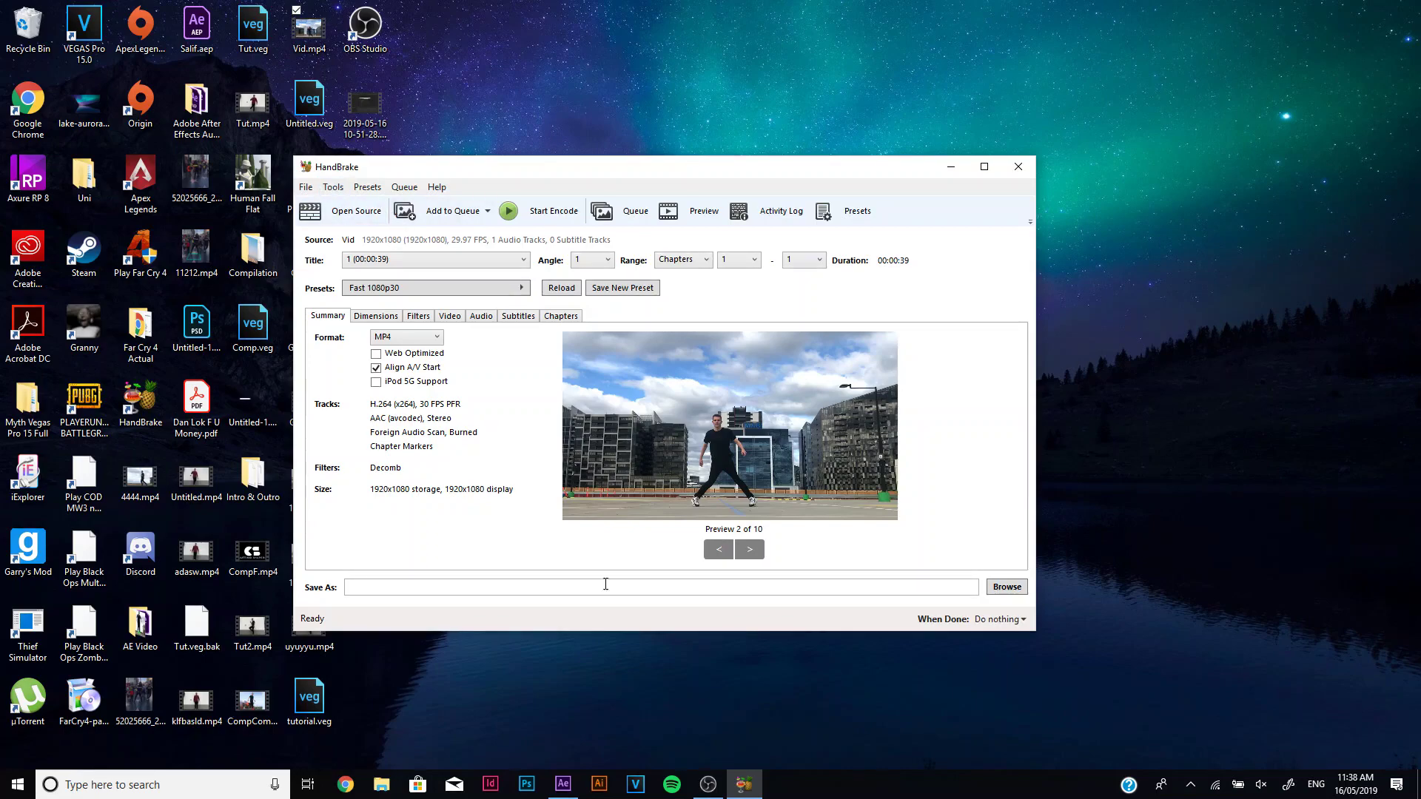
pyautogui.click(562, 784)
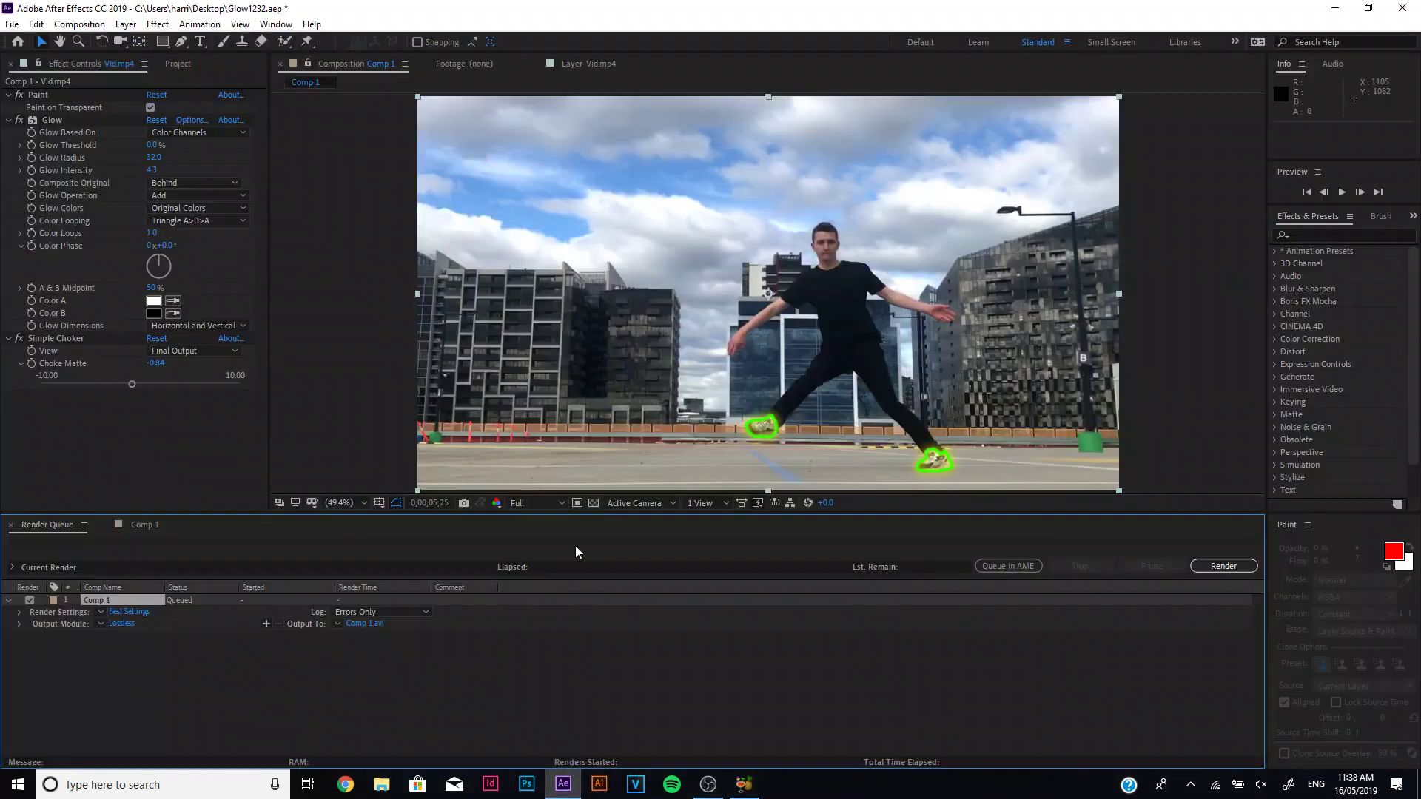